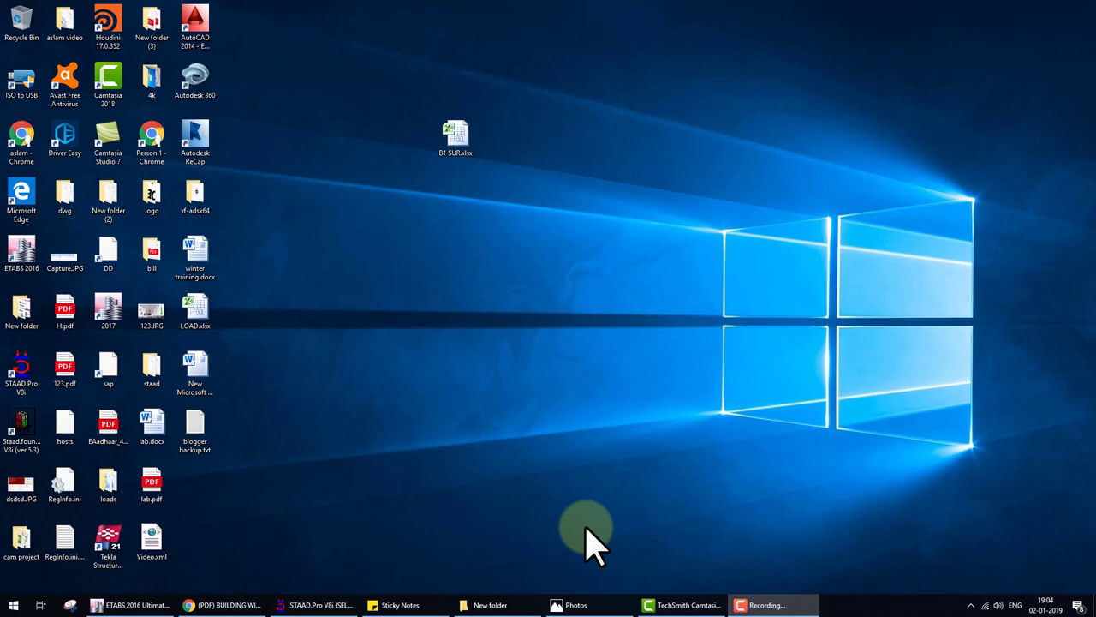
- View the beam diagram image, then create and open a new Word document on the desktop
click(587, 606)
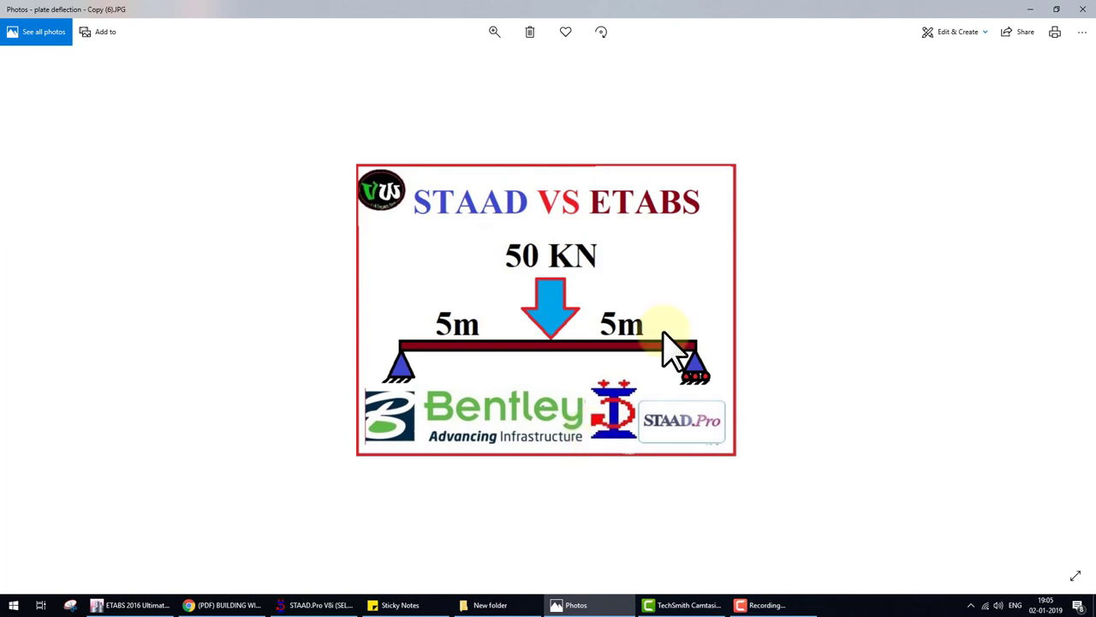
click(1032, 8)
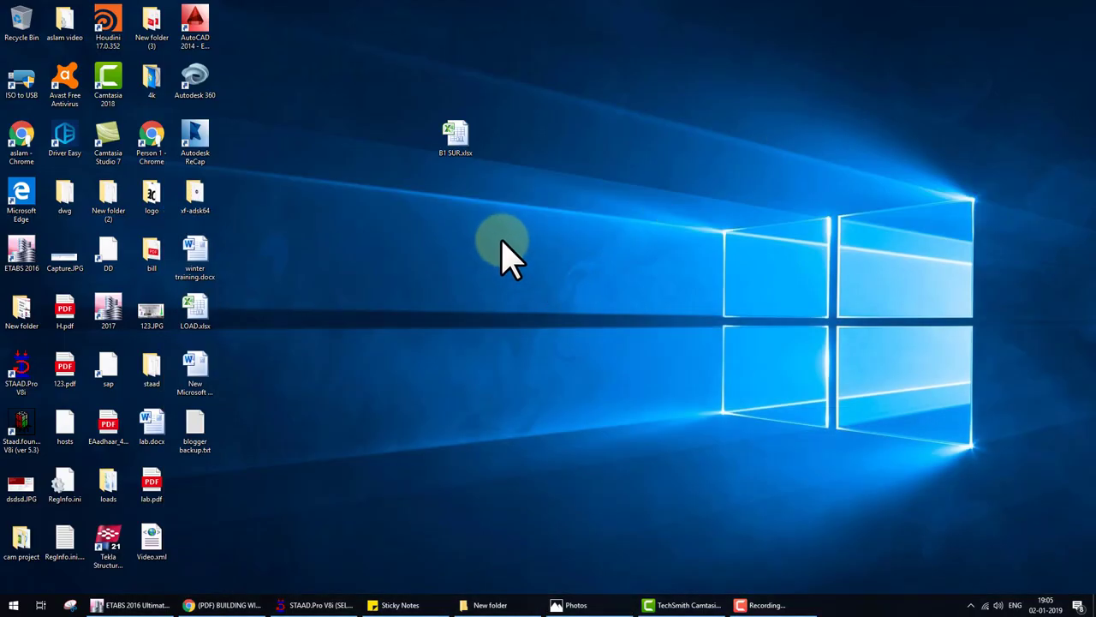
right_click(502, 243)
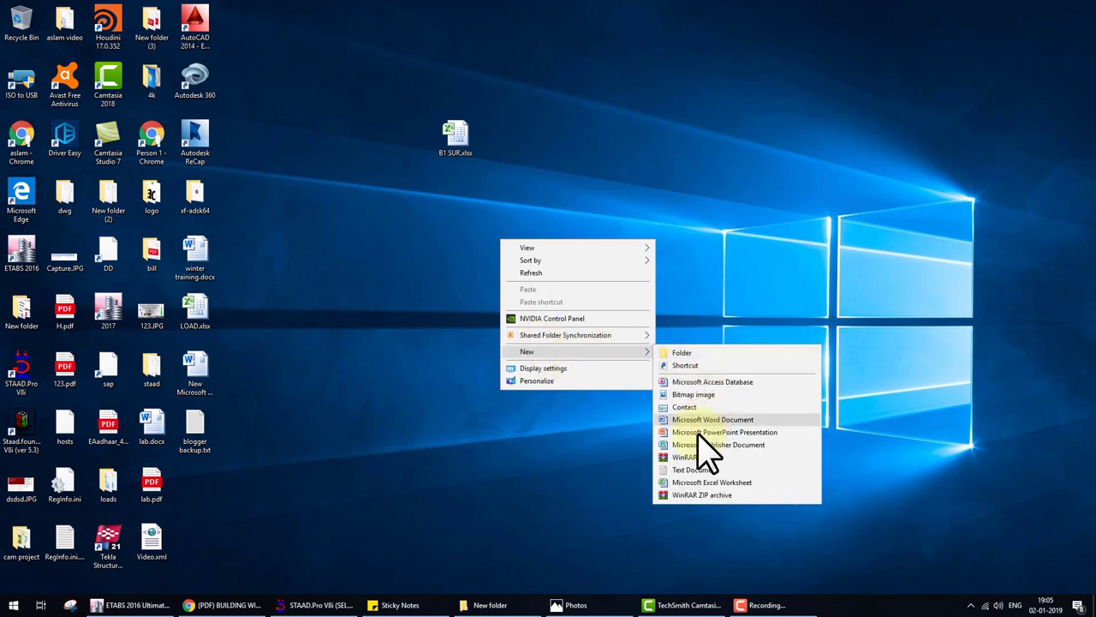
click(660, 420)
double_click(507, 276)
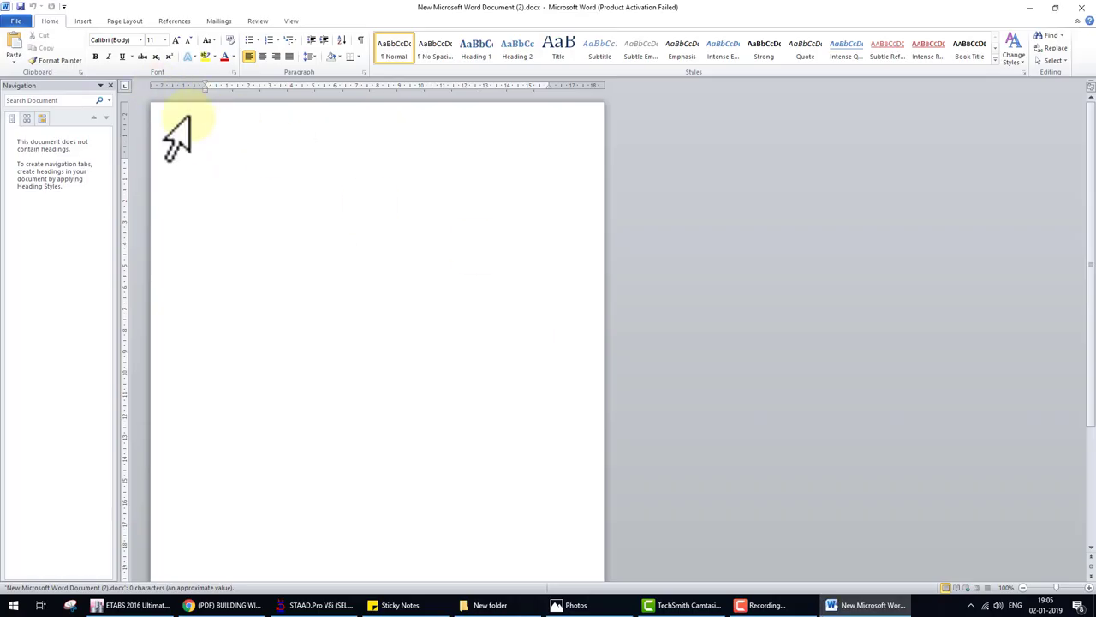
- Insert a 3-column, 6-row comparison table, dismiss the activation notice, and return to the beam image
click(82, 20)
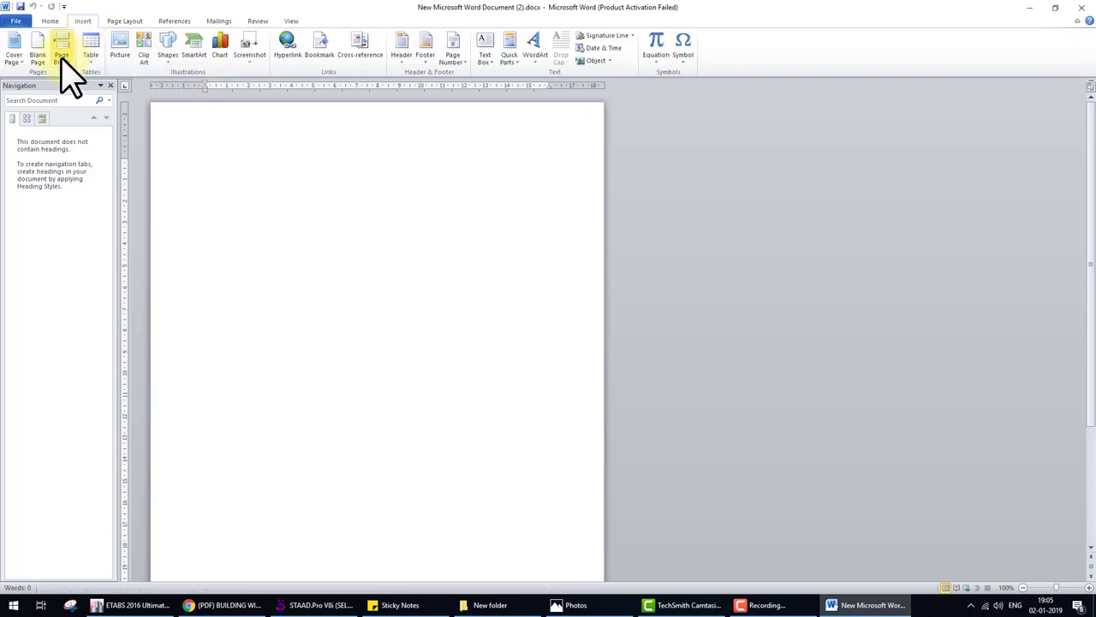
click(87, 58)
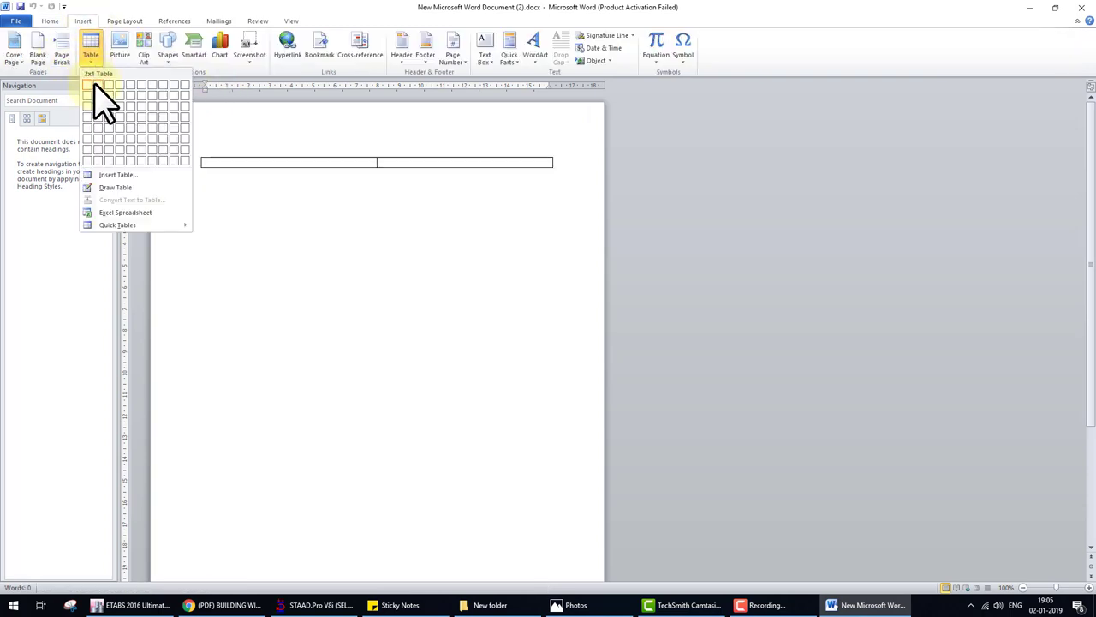
click(110, 144)
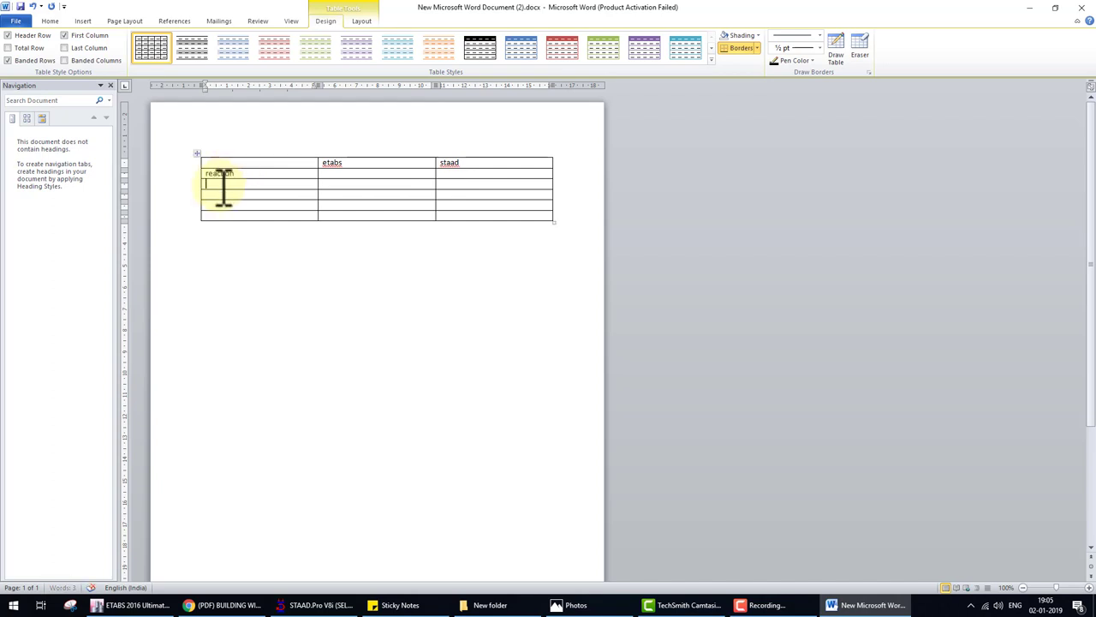
mouse_move(202, 176)
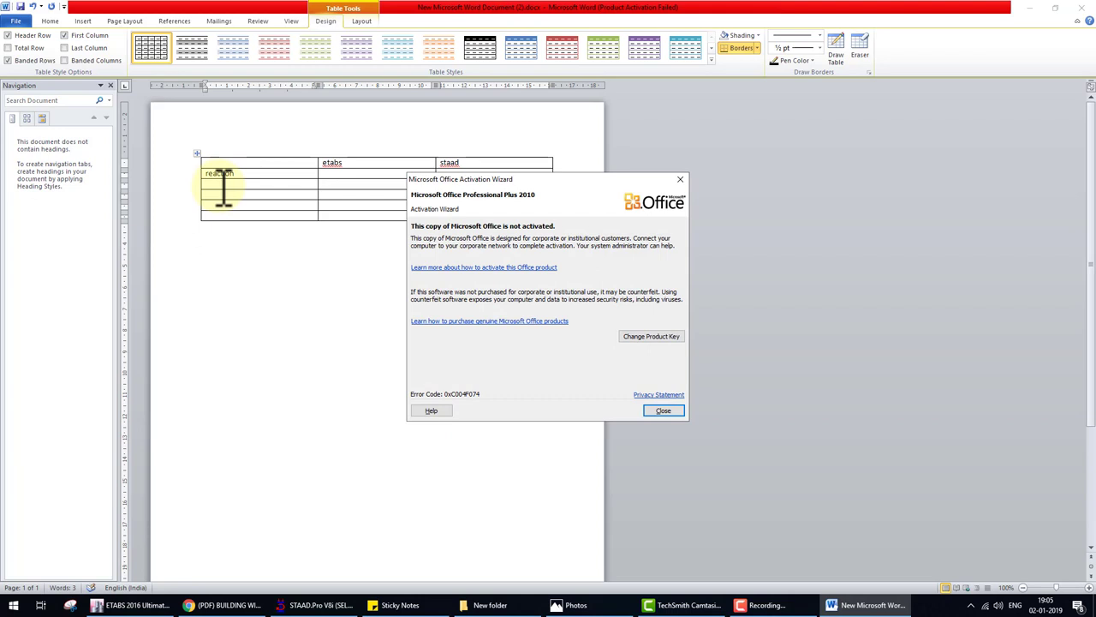
click(671, 411)
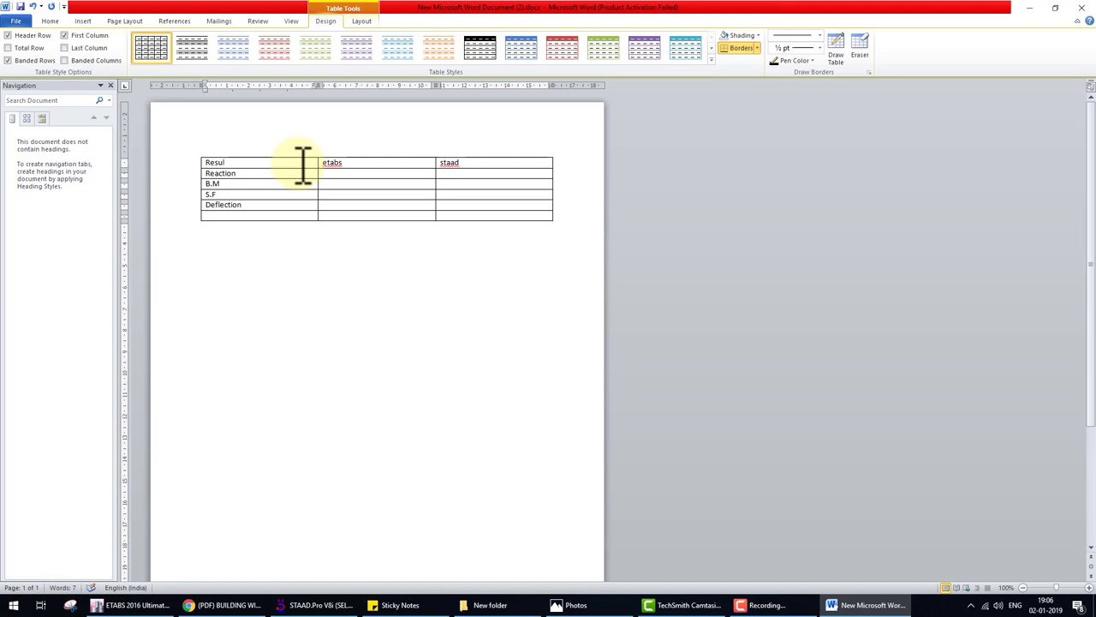
mouse_move(419, 188)
click(205, 160)
text(Result)
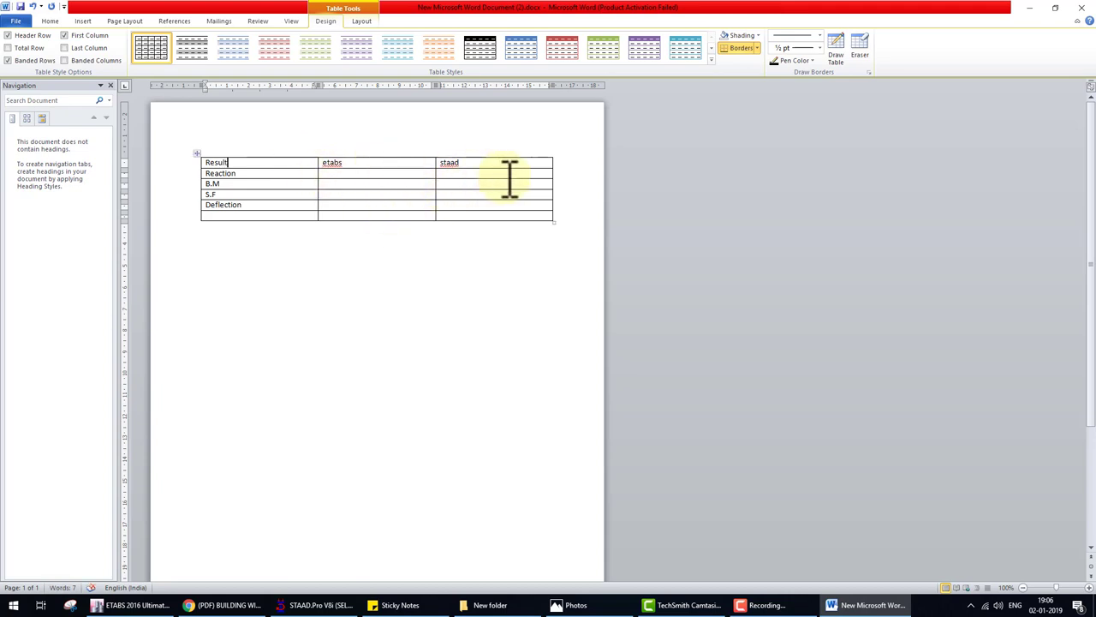
click(414, 507)
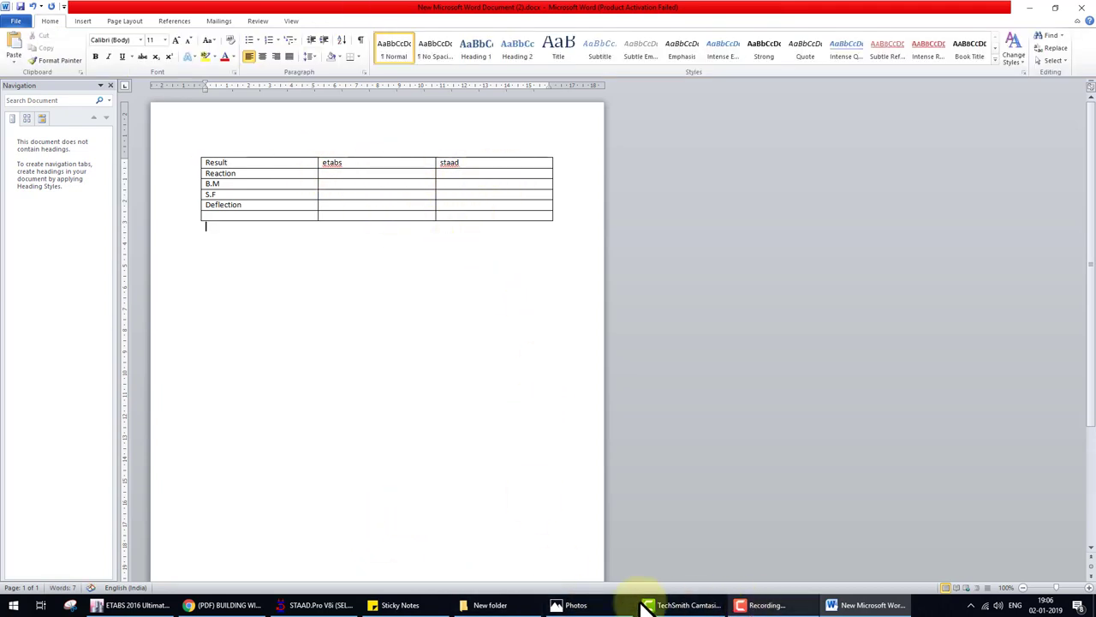
click(572, 605)
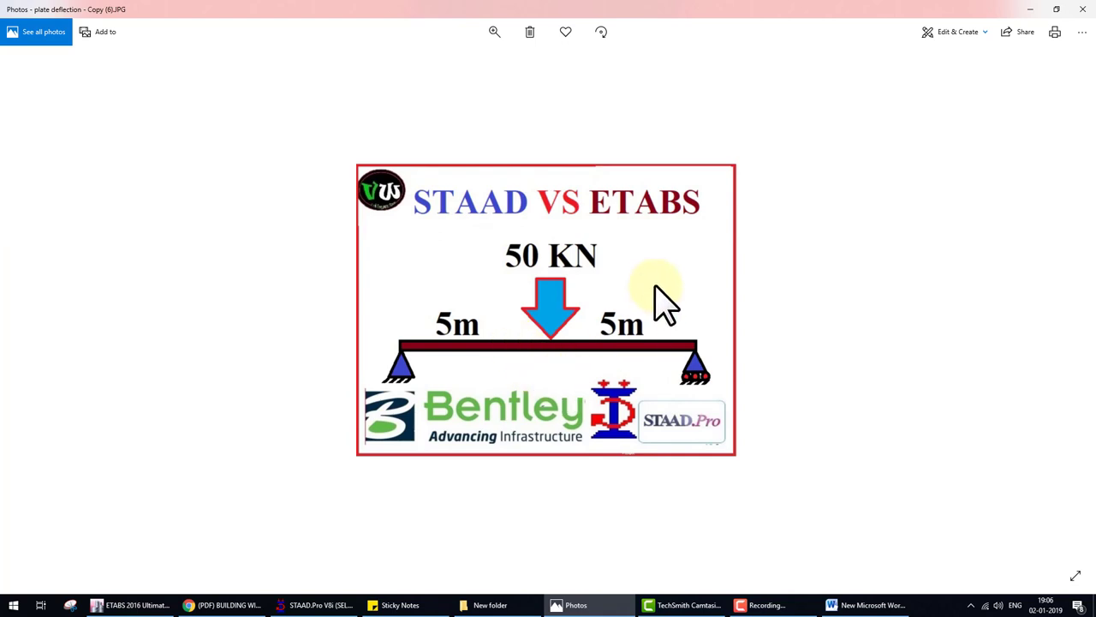
- Switch from the beam diagram in Photos to STAAD.Pro
click(312, 605)
- Start a new Space structure file using metre and kilonewton units
click(12, 34)
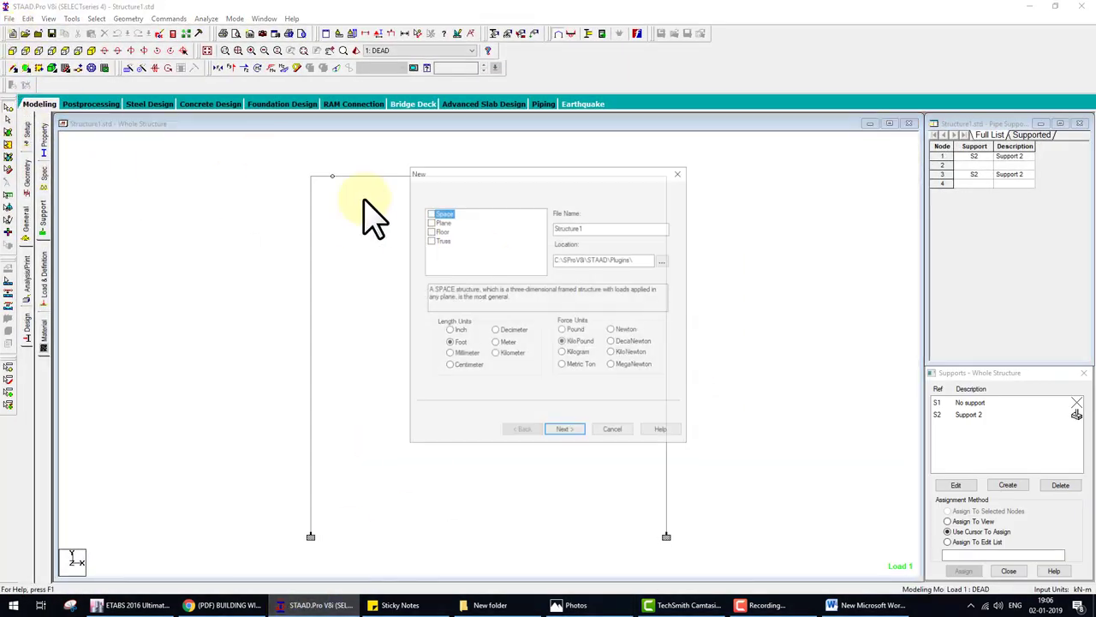
click(565, 431)
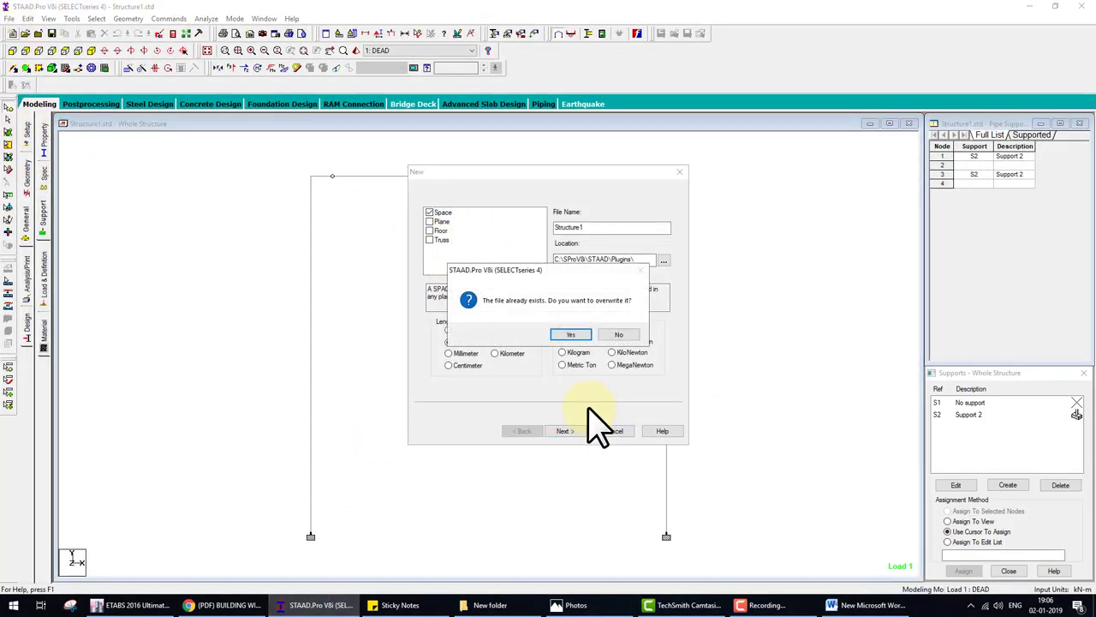
click(618, 333)
click(495, 342)
click(612, 352)
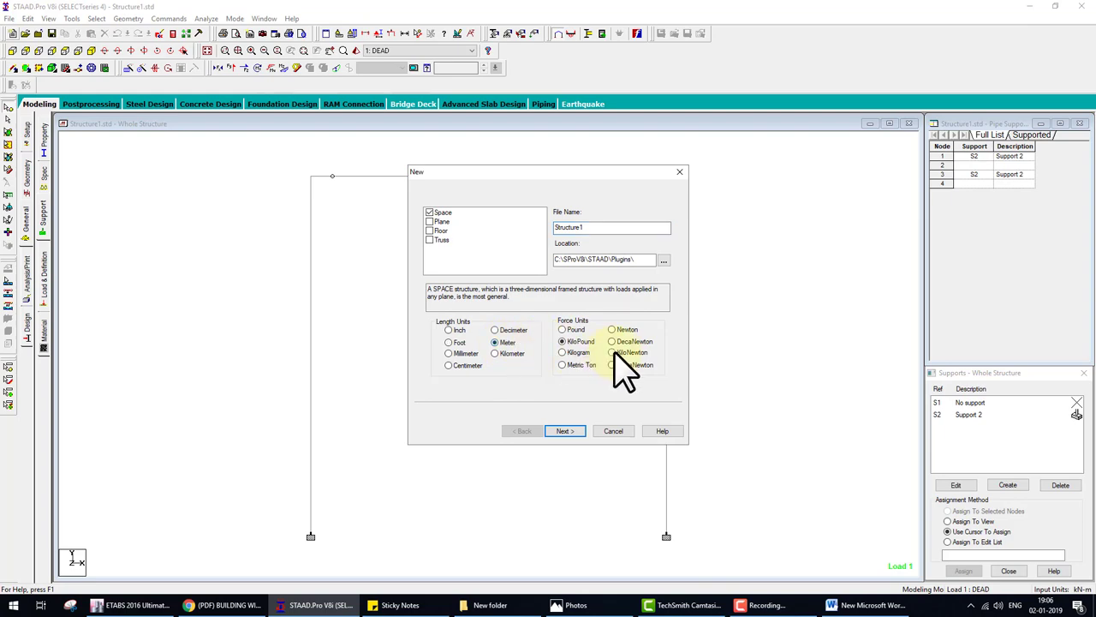
click(566, 431)
click(569, 334)
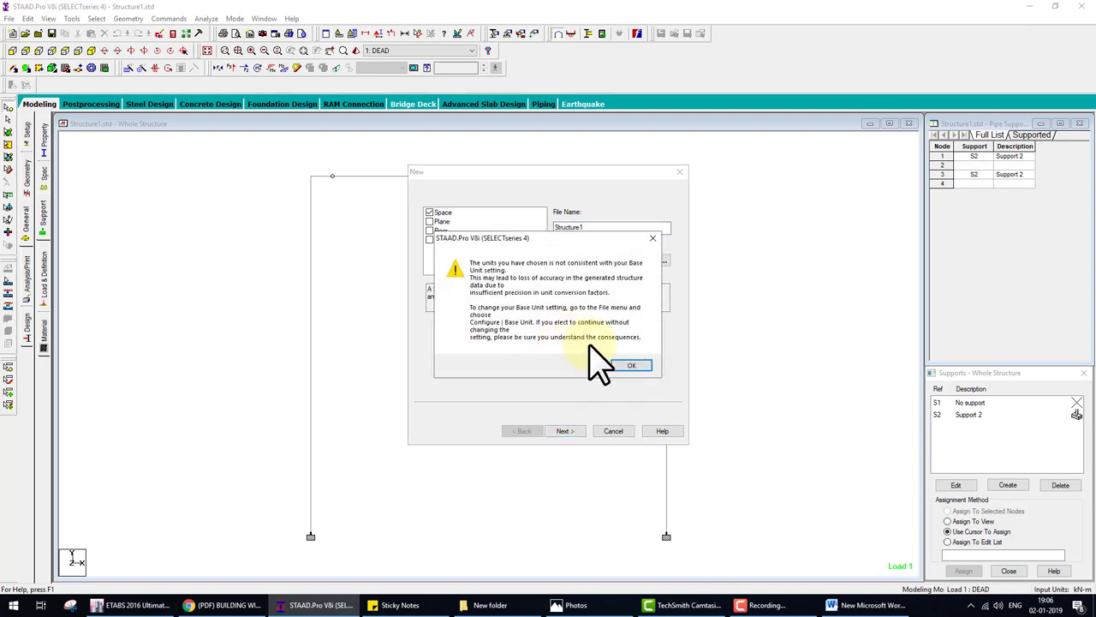
click(631, 362)
click(567, 431)
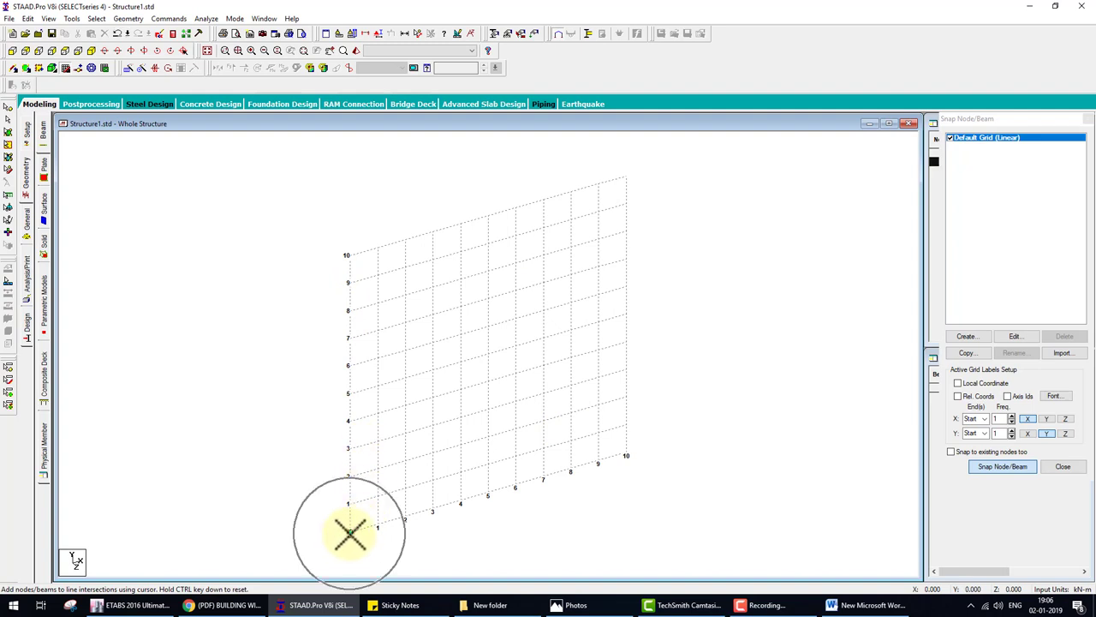
- Place node 1 at the origin and repeat it 10 m along X with linked steps to form beam 1
click(1087, 119)
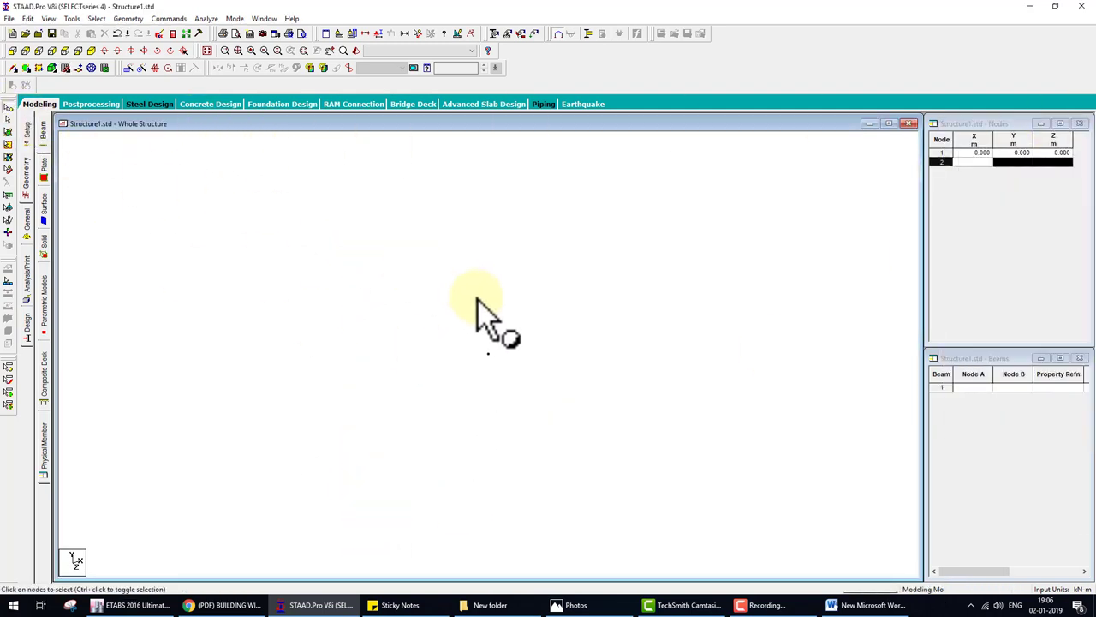
drag(476, 298, 557, 420)
click(128, 67)
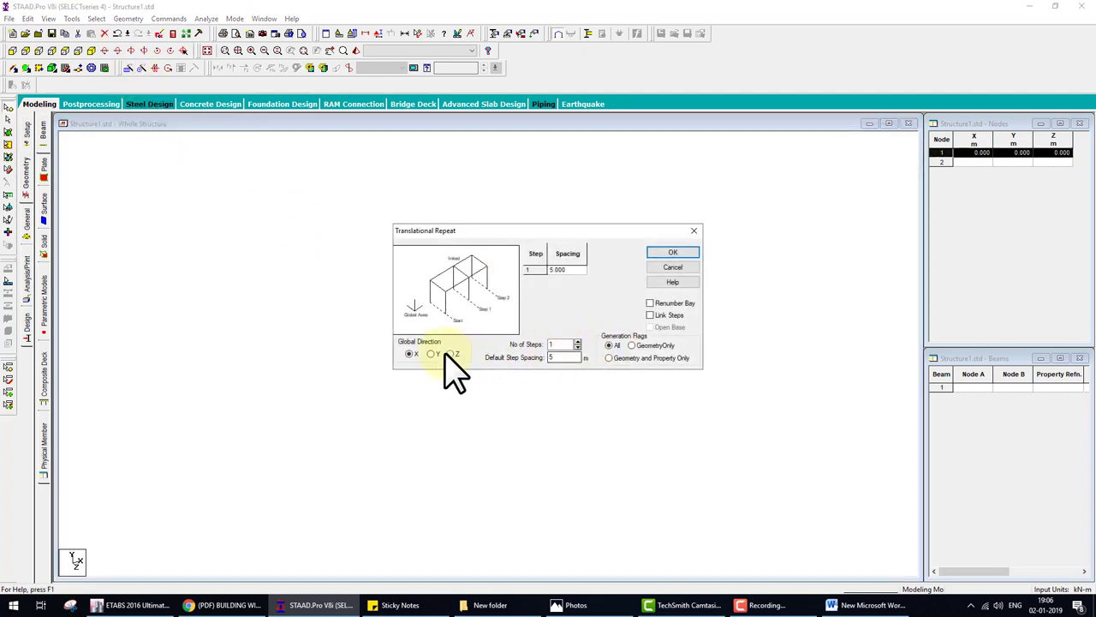
click(657, 316)
click(672, 253)
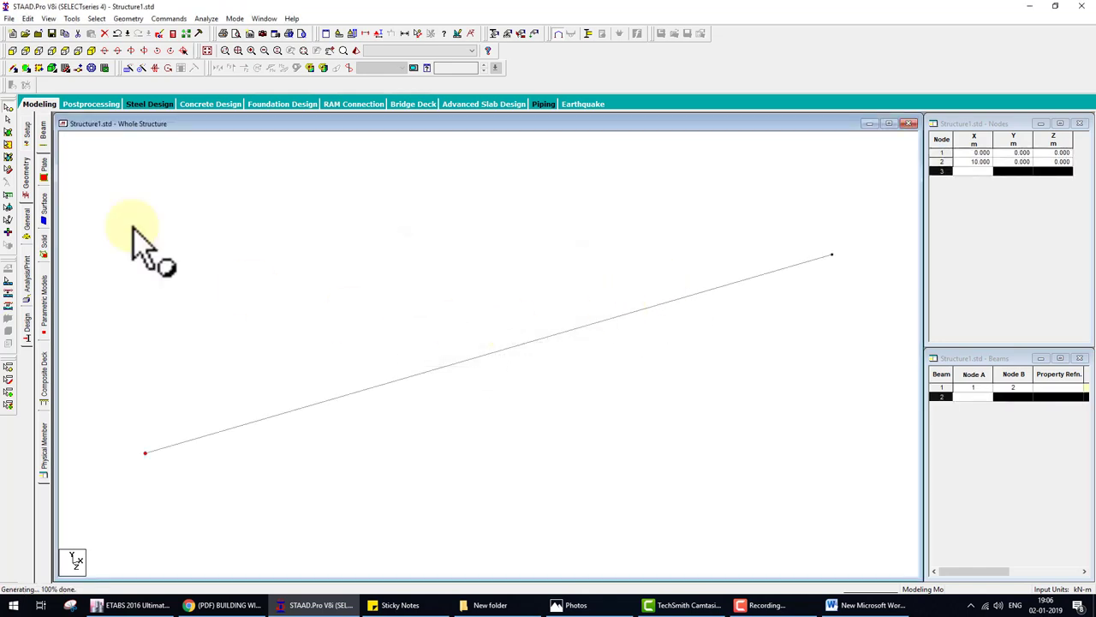
click(13, 68)
- Create a pinned support on the Support page
click(26, 219)
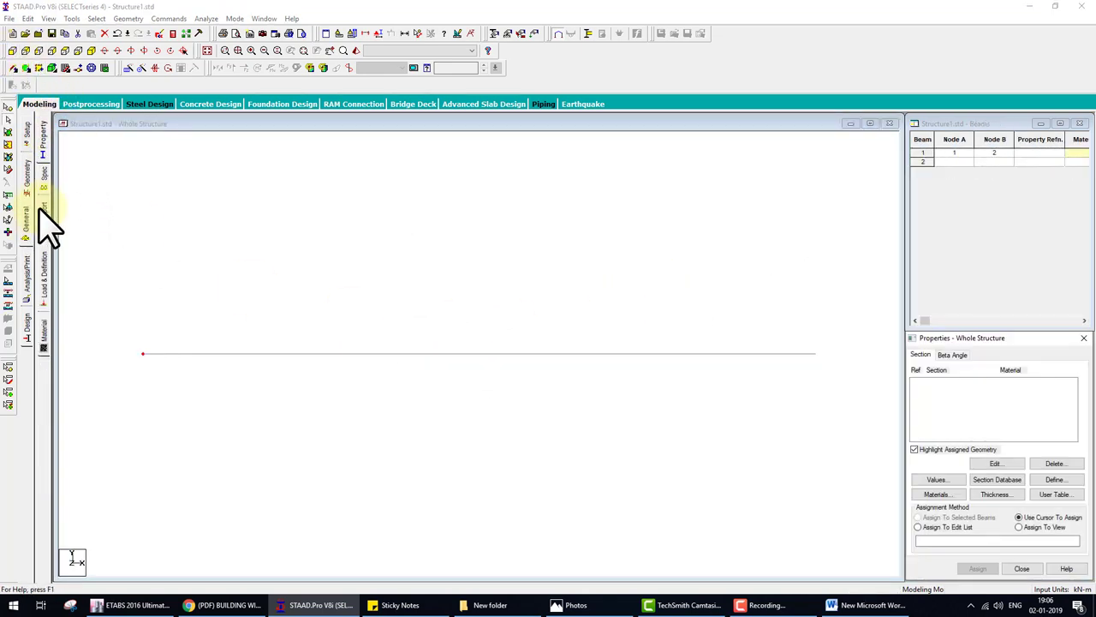
click(41, 213)
click(1010, 485)
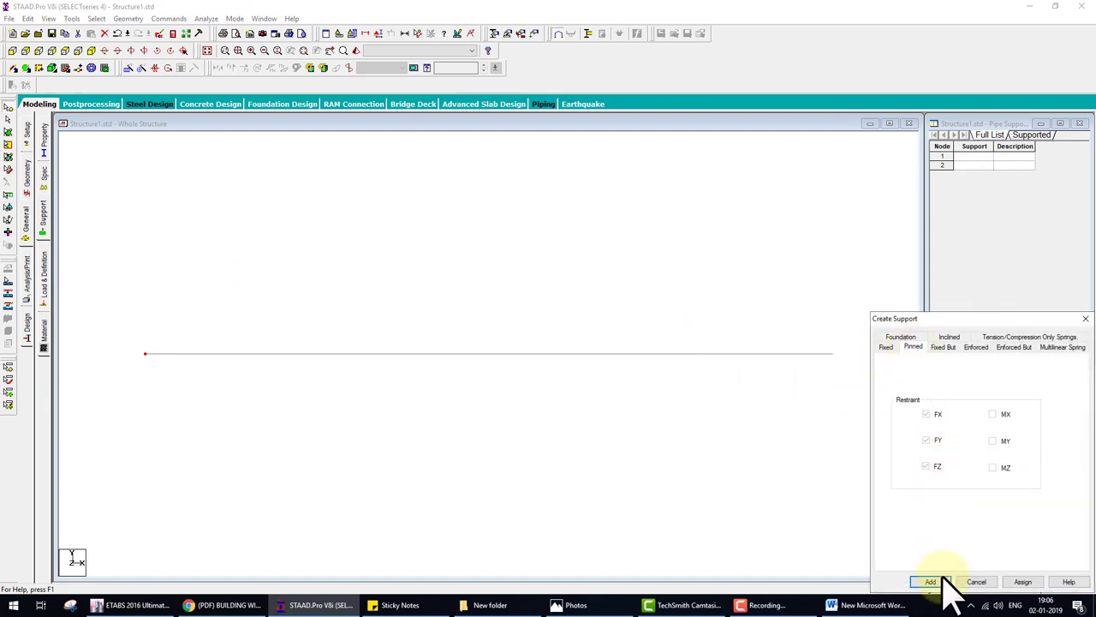
click(930, 581)
- Create a Fixed But support, Support 3, releasing FX, FZ, MX, MY and MZ
click(1011, 486)
click(886, 346)
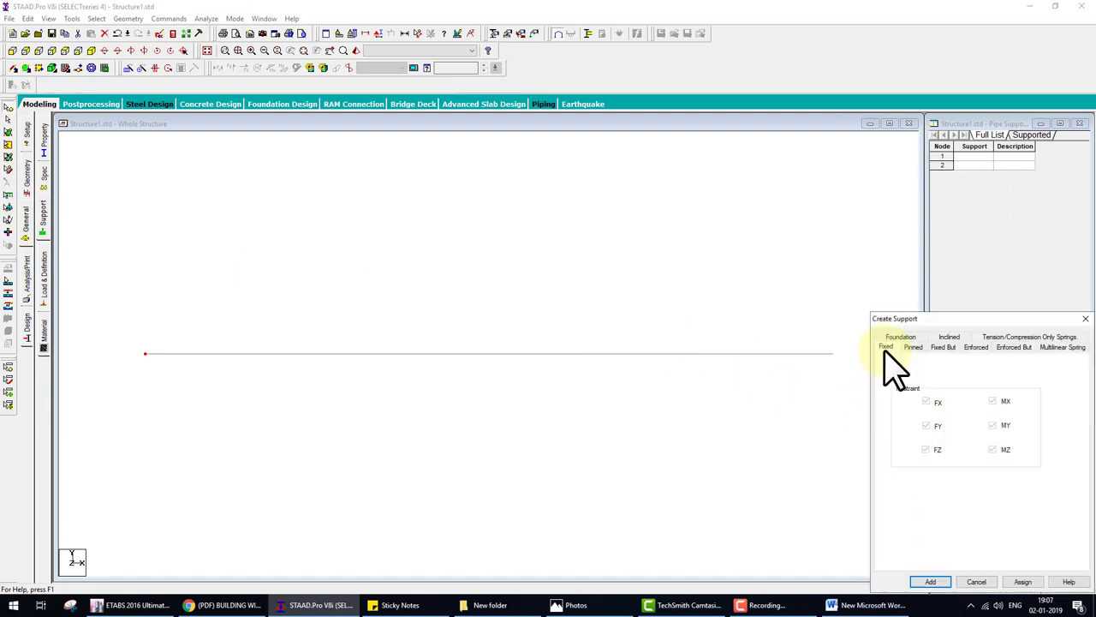
click(943, 347)
click(910, 386)
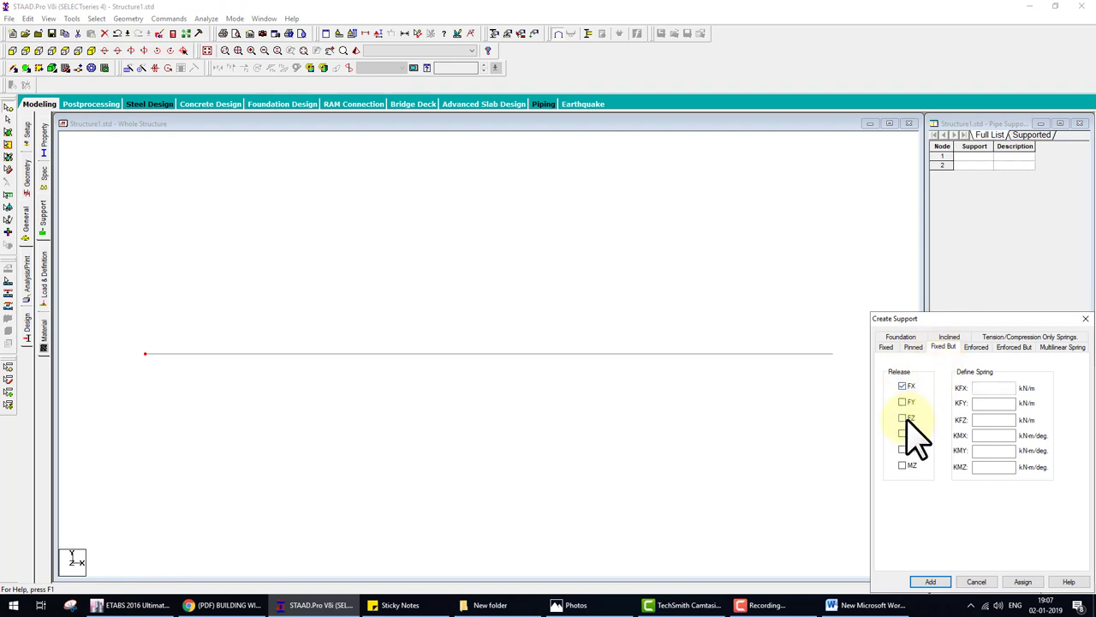
click(903, 466)
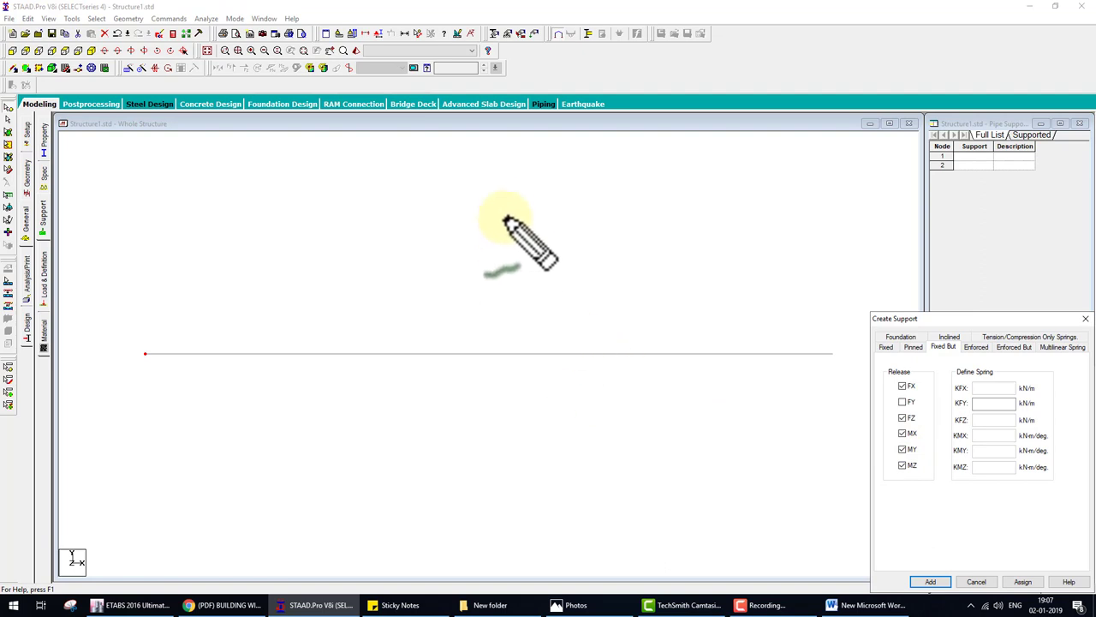
mouse_move(502, 184)
mouse_down()
mouse_move(524, 184)
mouse_move(475, 235)
mouse_move(474, 279)
mouse_move(534, 286)
mouse_move(526, 280)
mouse_move(557, 264)
mouse_move(613, 269)
mouse_up()
mouse_move(531, 274)
mouse_down()
mouse_move(526, 298)
mouse_move(587, 313)
mouse_move(543, 311)
mouse_move(555, 397)
mouse_up()
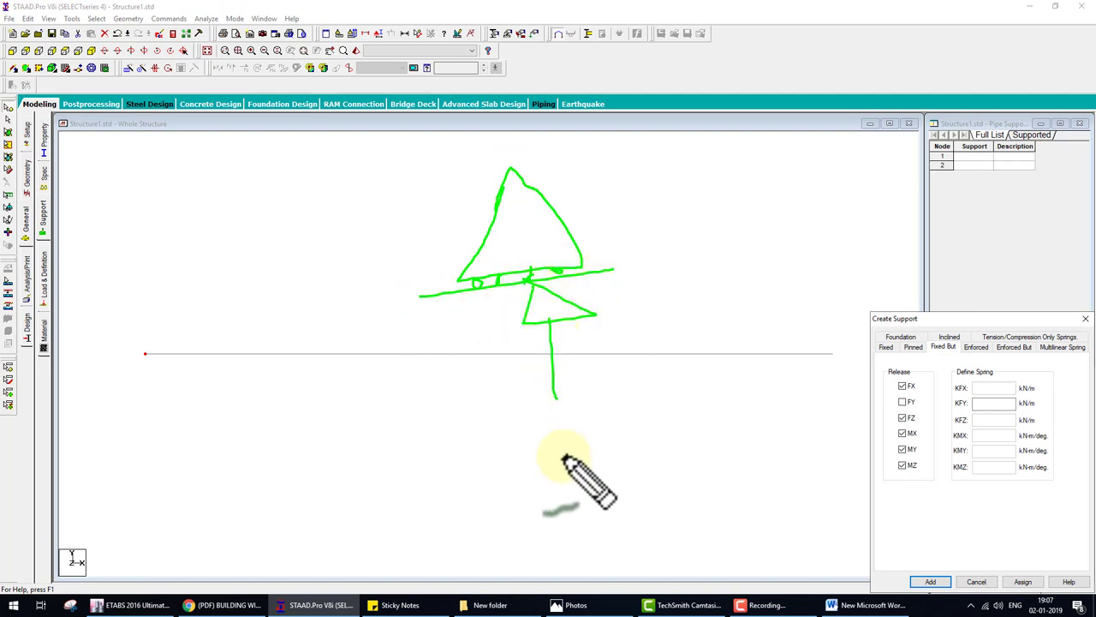
mouse_move(607, 439)
mouse_down()
mouse_move(563, 452)
mouse_move(620, 469)
mouse_move(718, 471)
mouse_up()
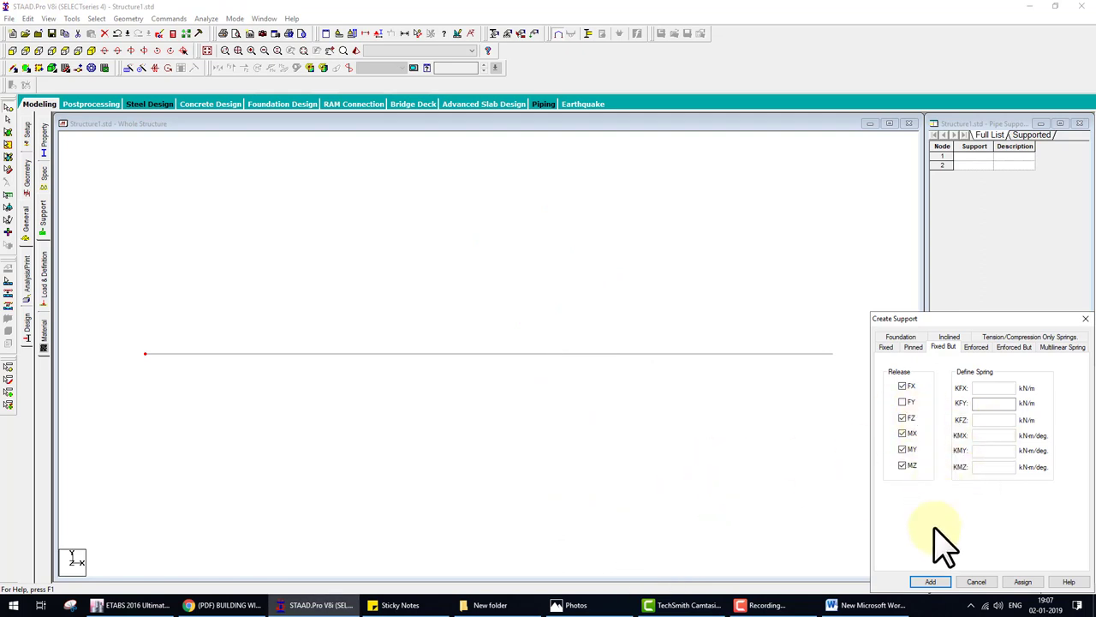
click(932, 581)
- Assign pinned Support 2 to node 1 and fixed-but Support 3 to node 2
click(976, 416)
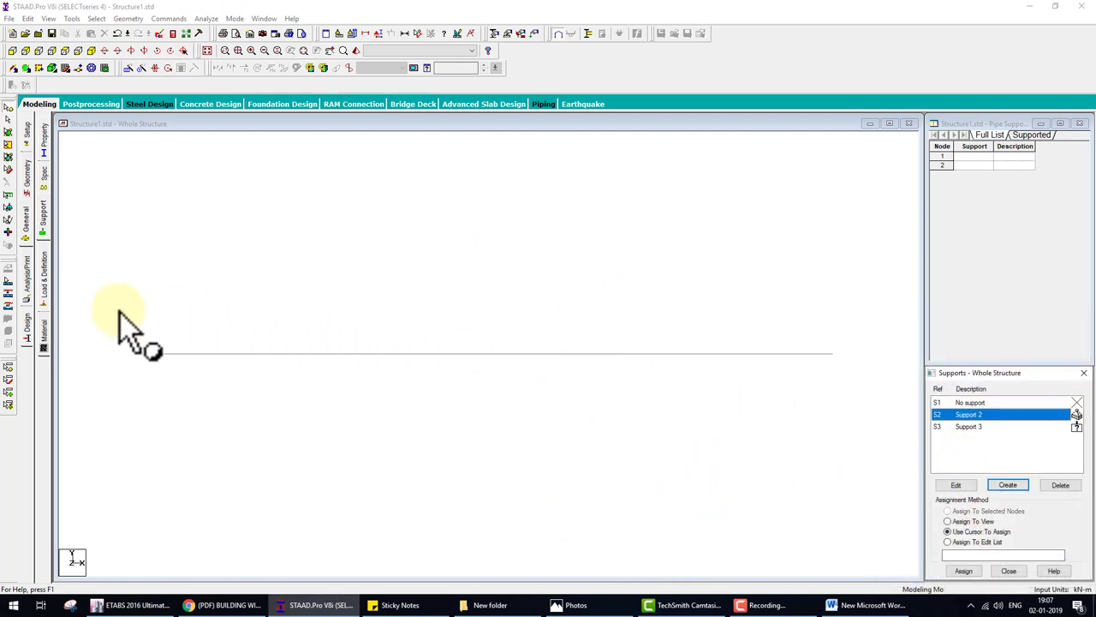
click(137, 342)
click(963, 570)
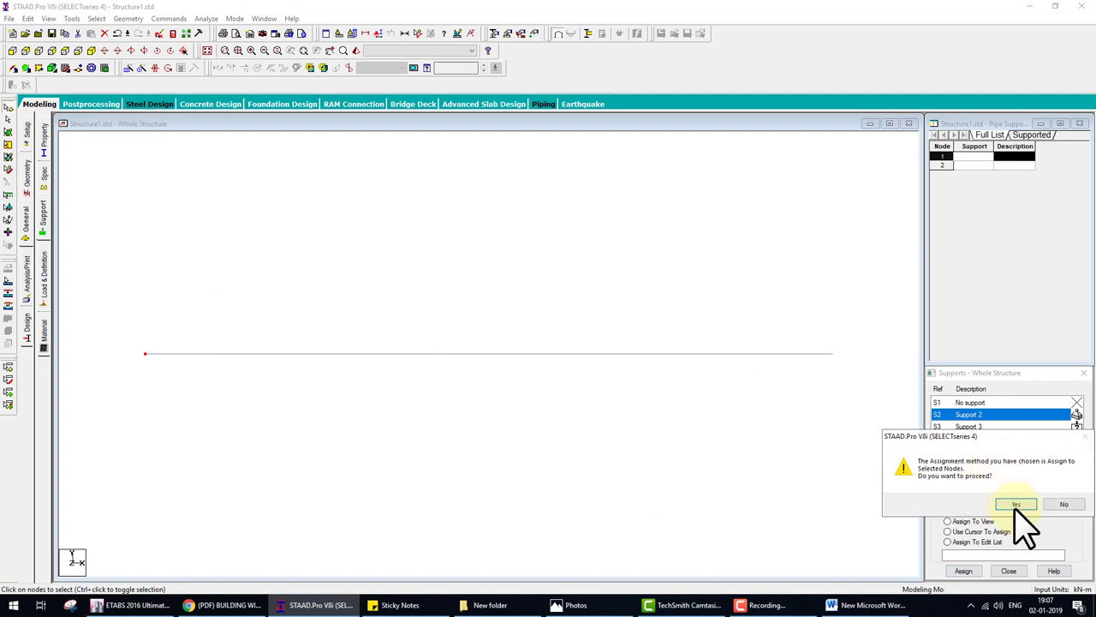
click(1018, 505)
click(972, 426)
click(824, 345)
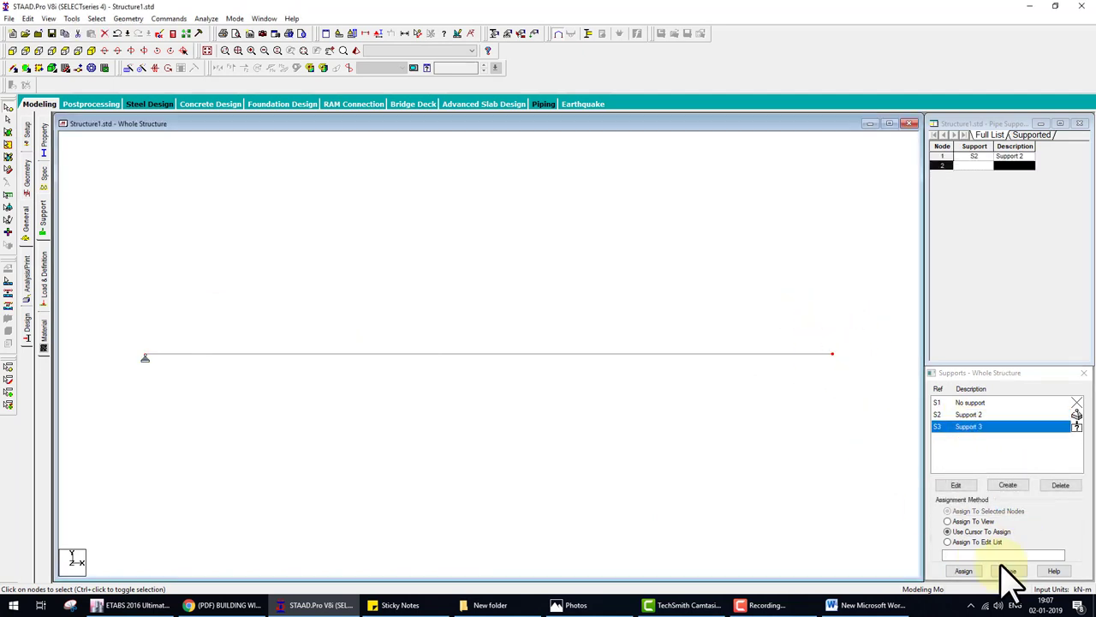
click(964, 570)
click(1015, 506)
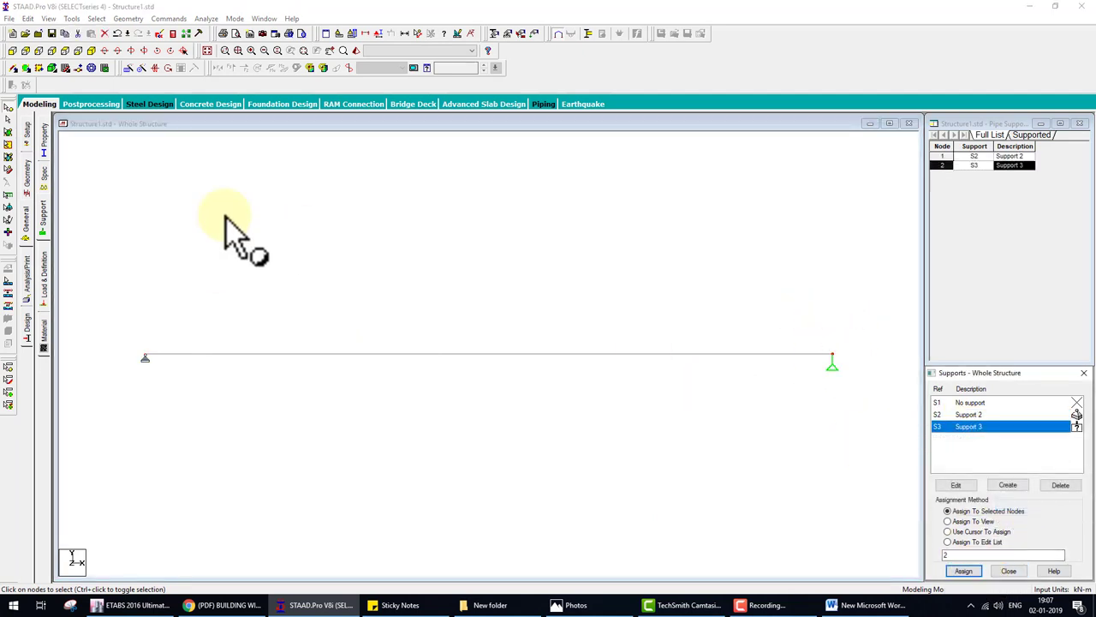
click(44, 142)
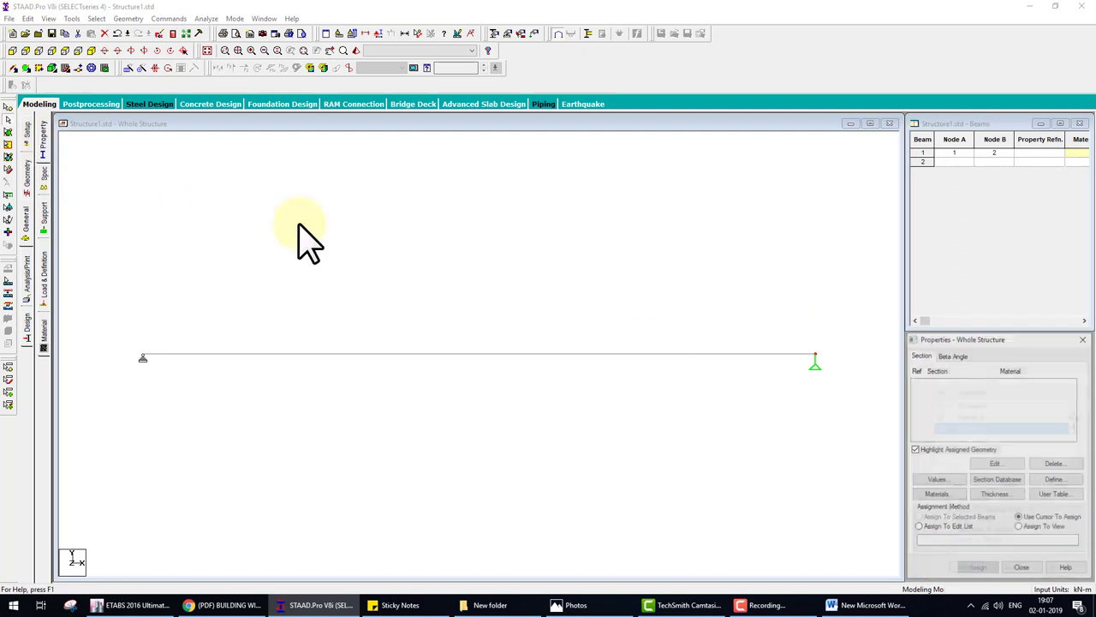
- Define a rectangular concrete section with YD 0.3 m and ZD 0.3 m
click(1056, 480)
click(385, 211)
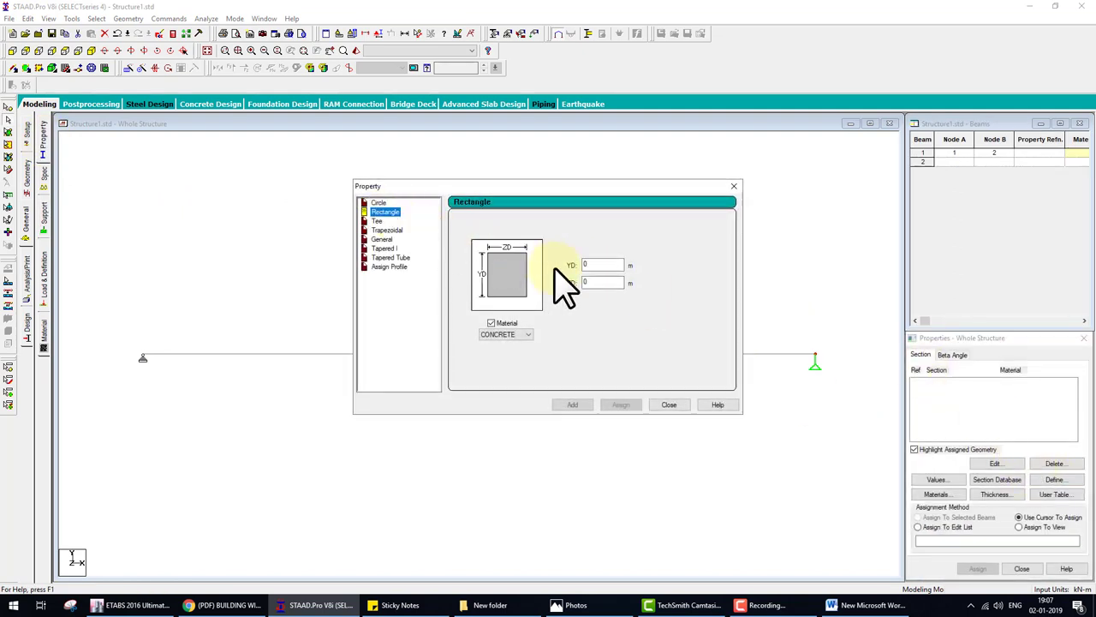
click(619, 263)
text(0.3)
key(Tab)
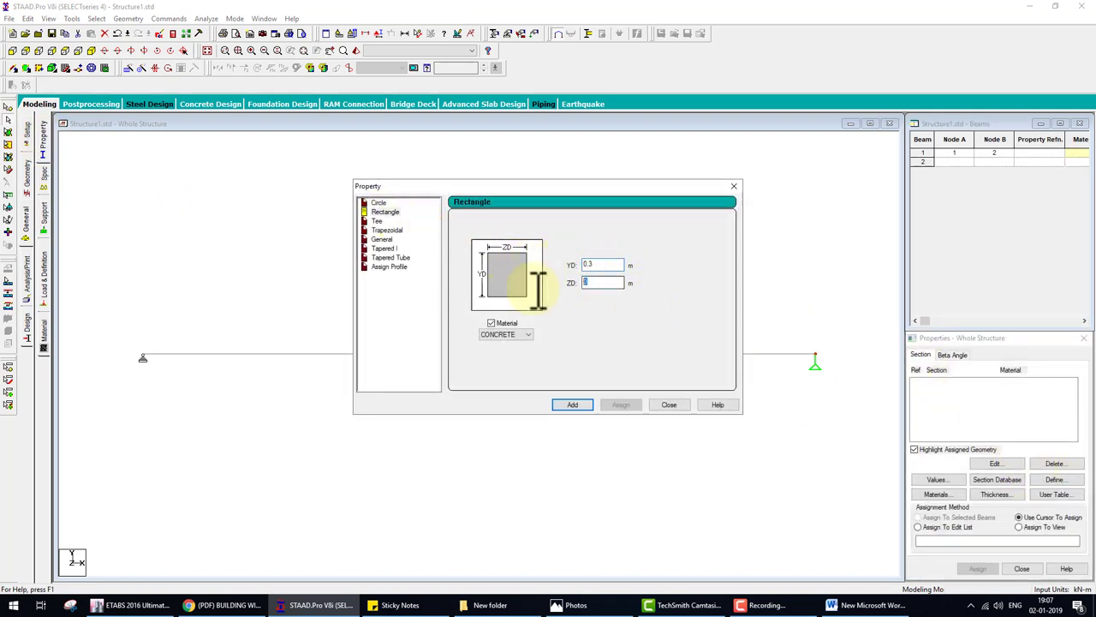
text(.3)
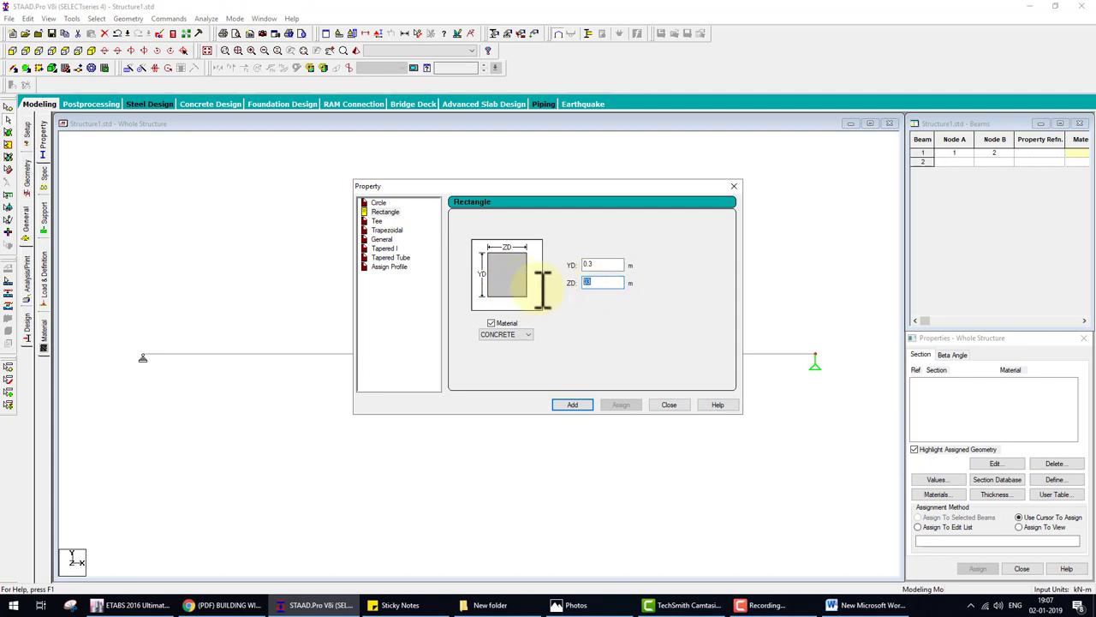
click(568, 404)
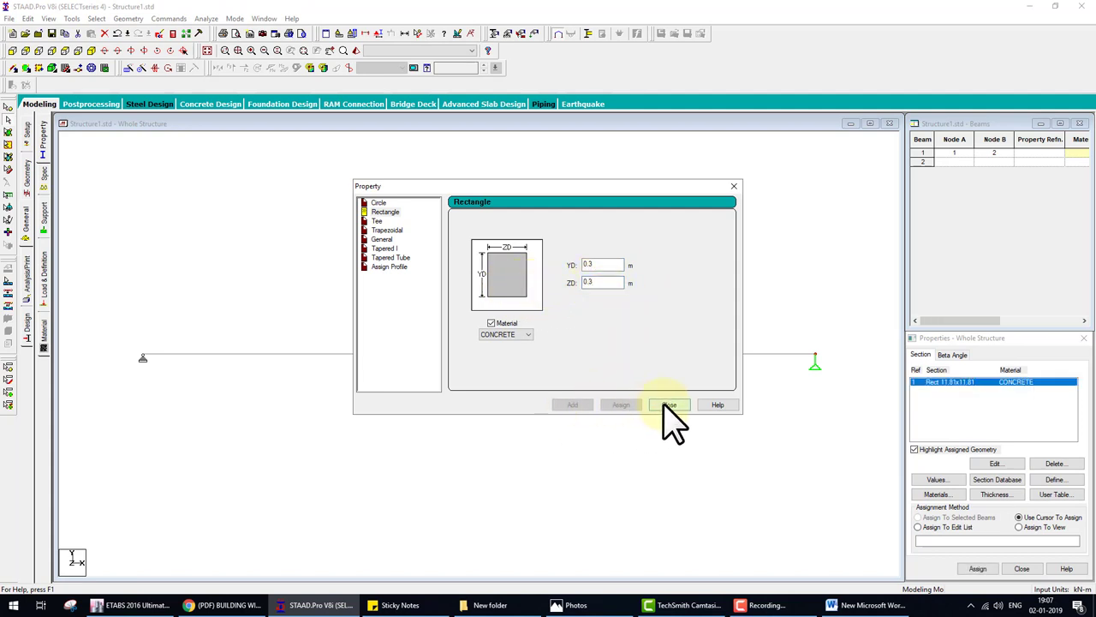
click(669, 406)
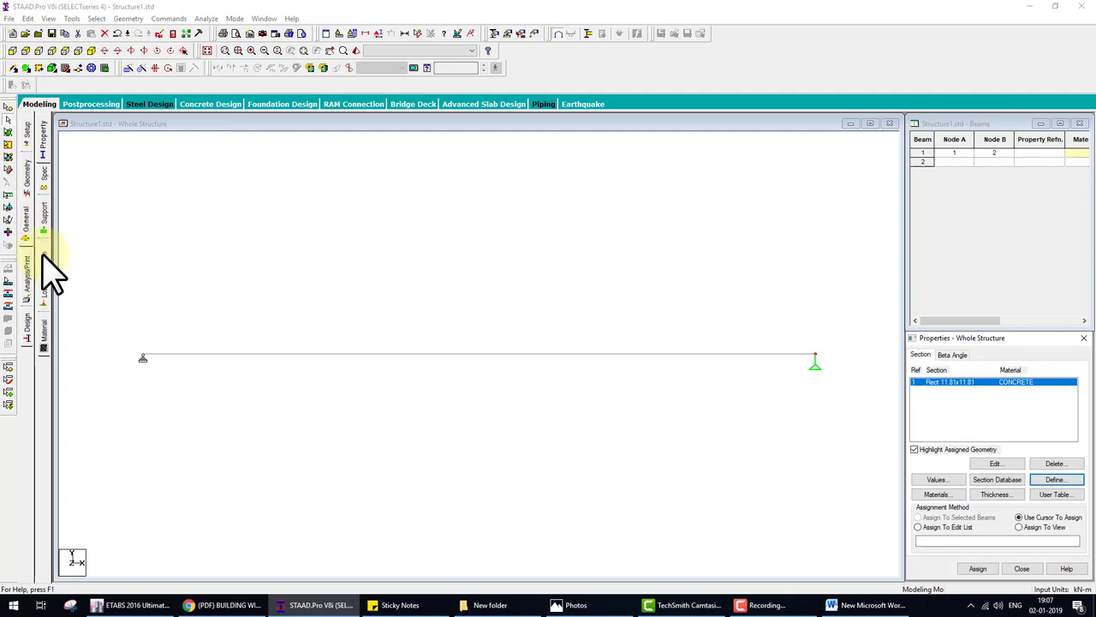
click(45, 276)
- Add a primary load case titled 'dead'
click(963, 142)
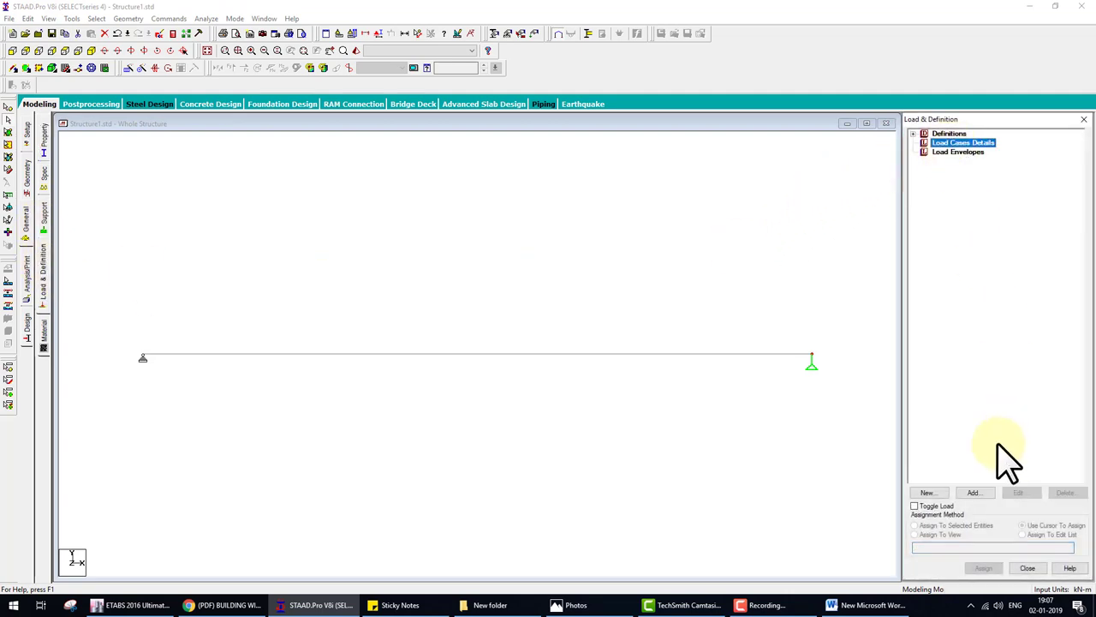
click(974, 493)
drag(521, 283, 204, 304)
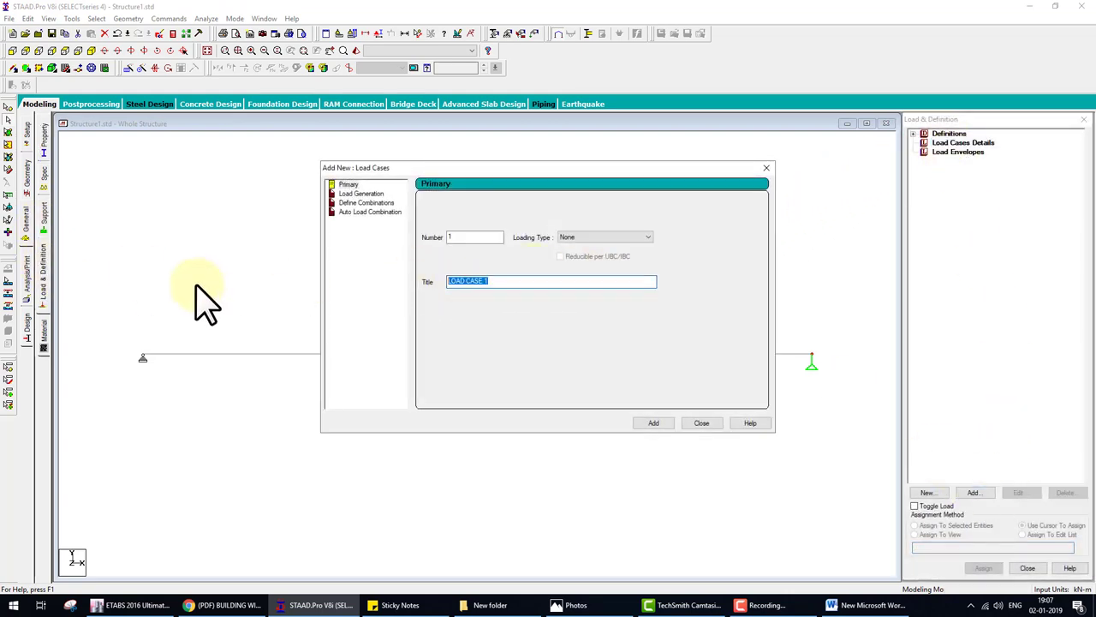
click(655, 422)
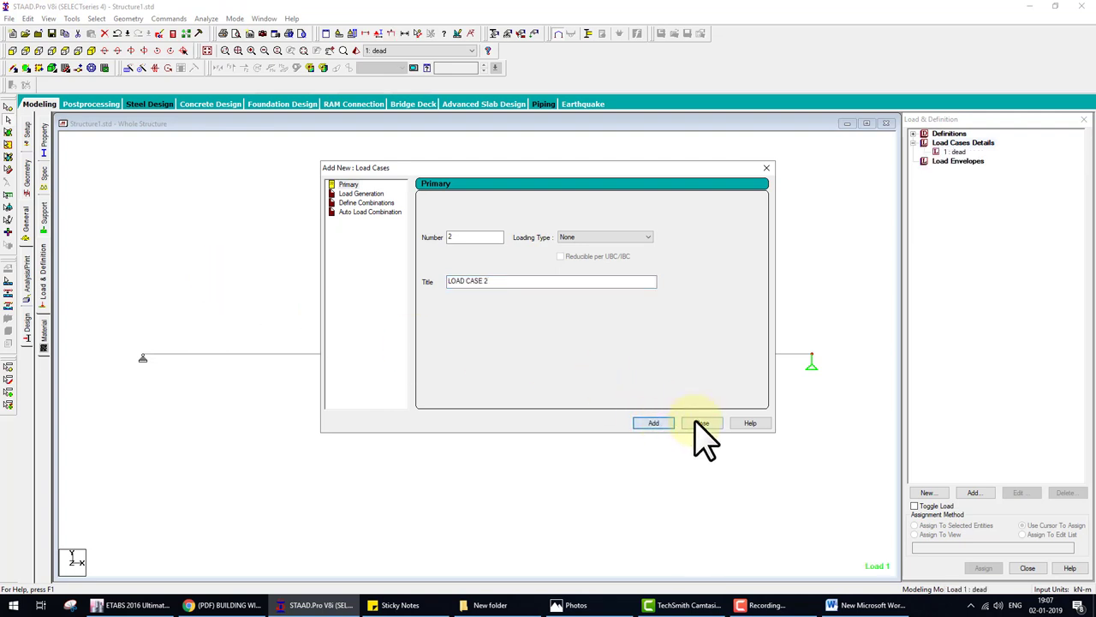
click(698, 423)
- Add a -50 kN GY concentrated member force to the dead load case
click(947, 152)
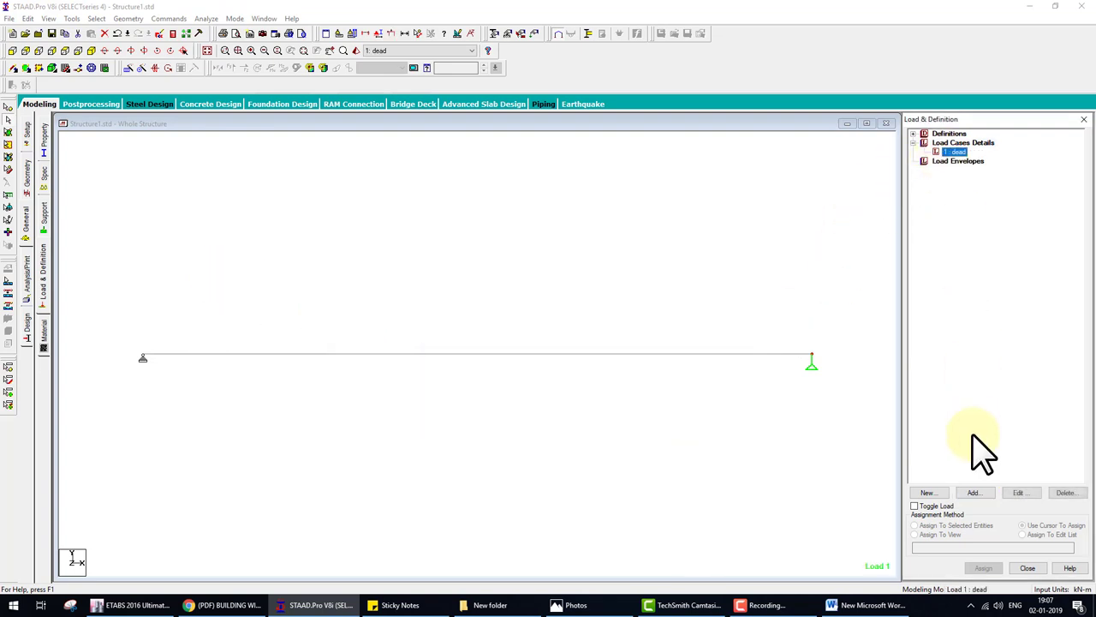
click(974, 493)
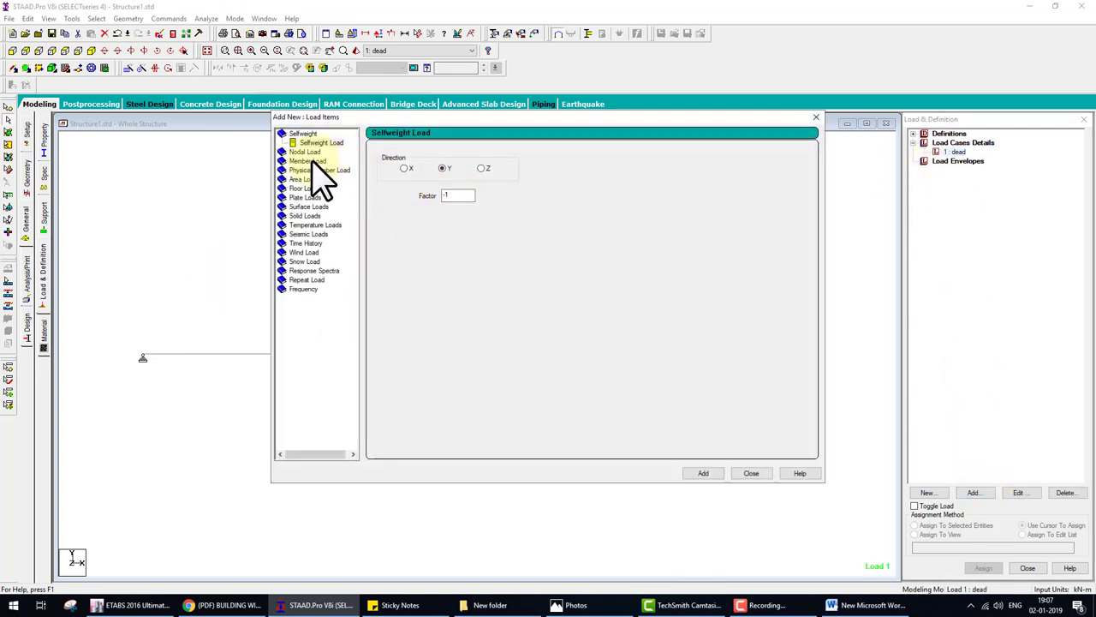
click(313, 154)
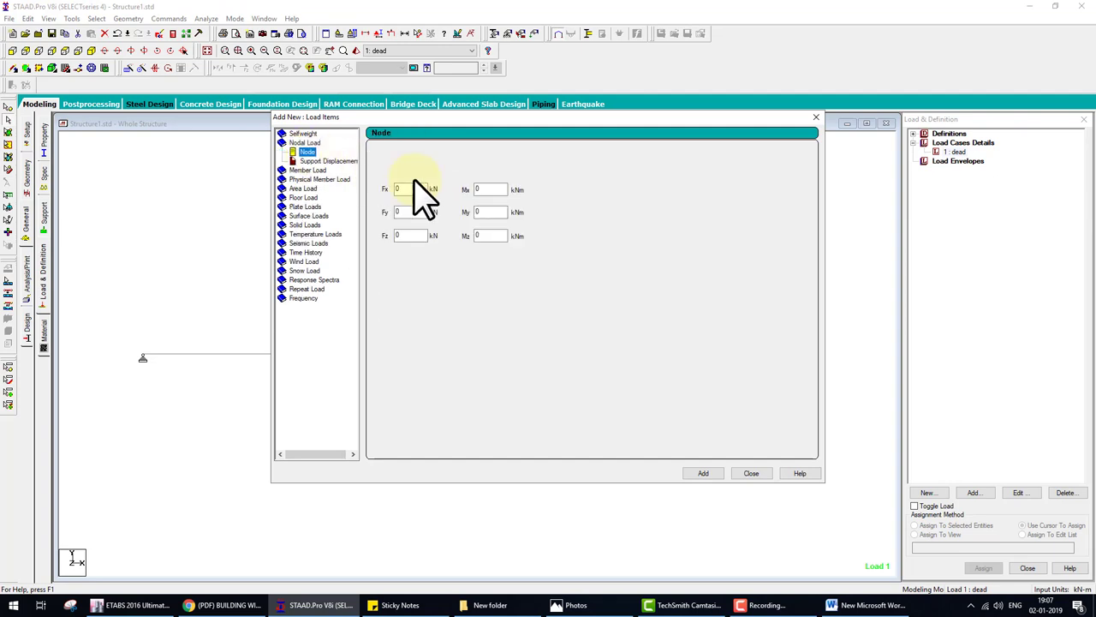
click(307, 169)
click(326, 179)
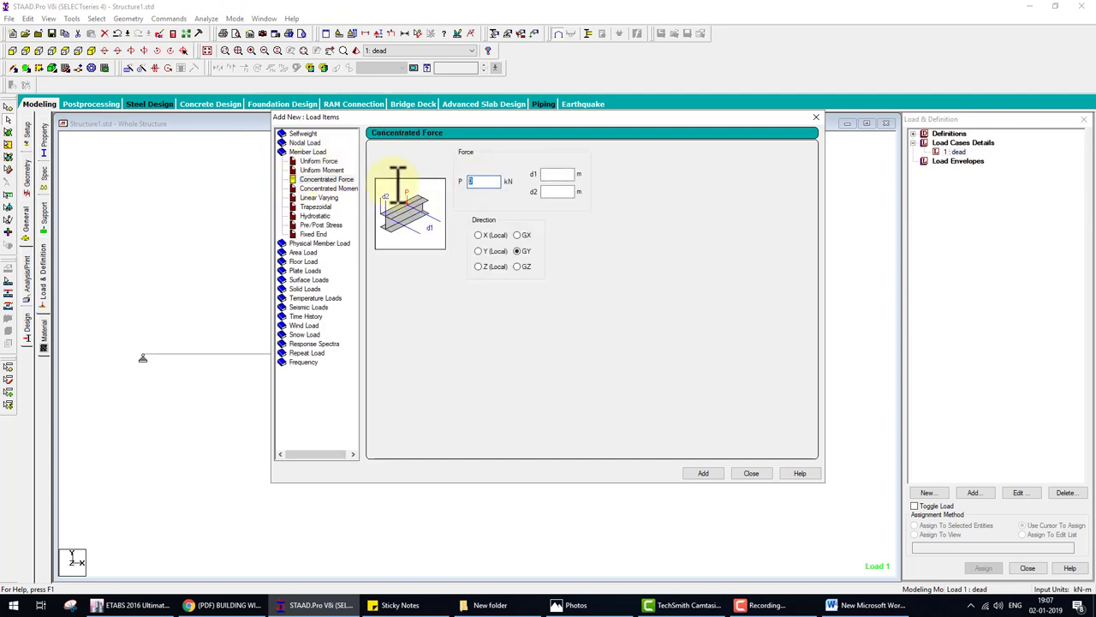
text(50)
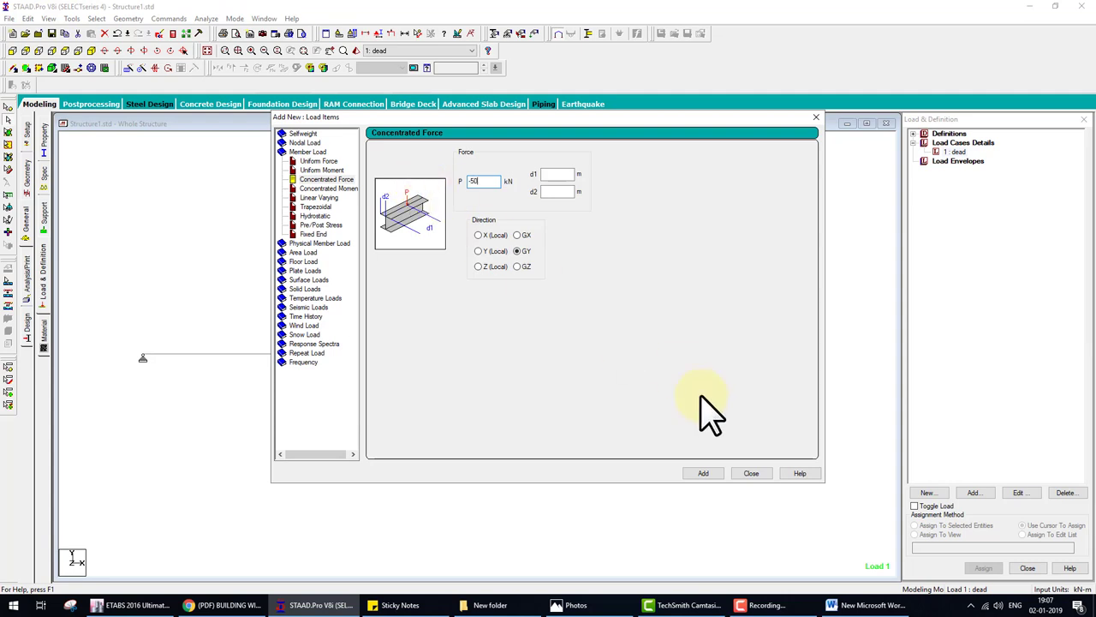
click(704, 473)
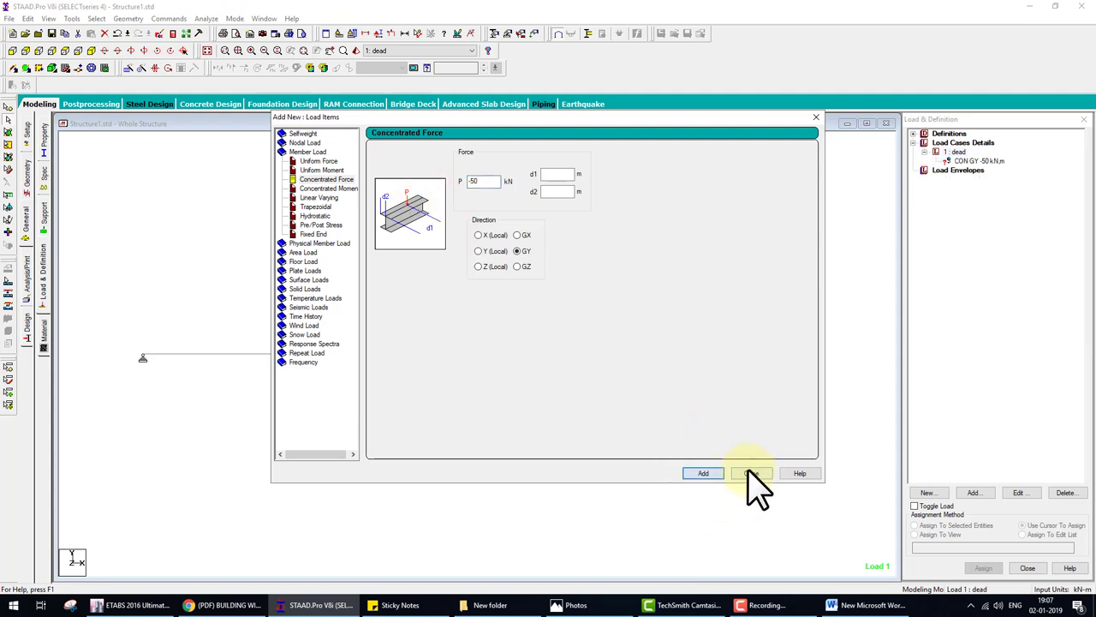
click(751, 473)
- Assign the 50 kN point load to the beam
click(976, 161)
click(983, 568)
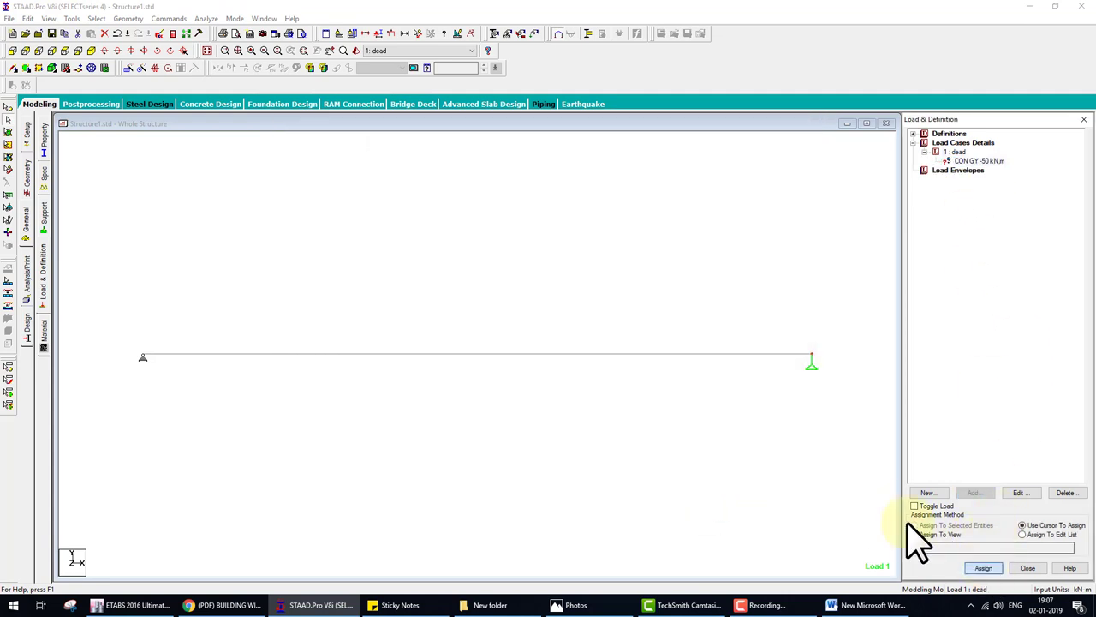
click(539, 354)
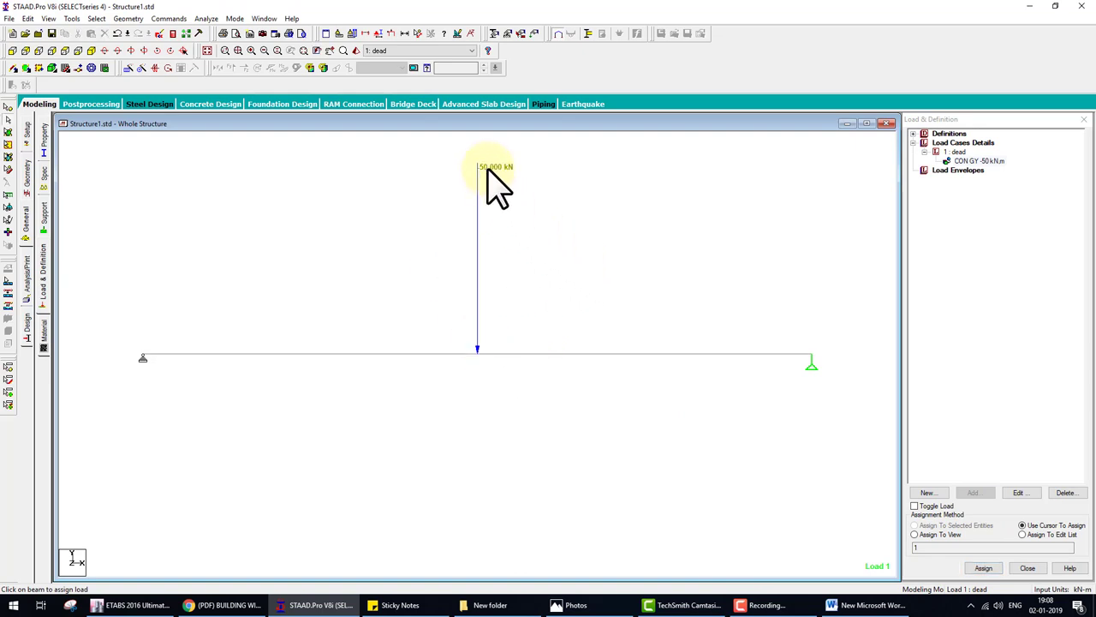
click(28, 274)
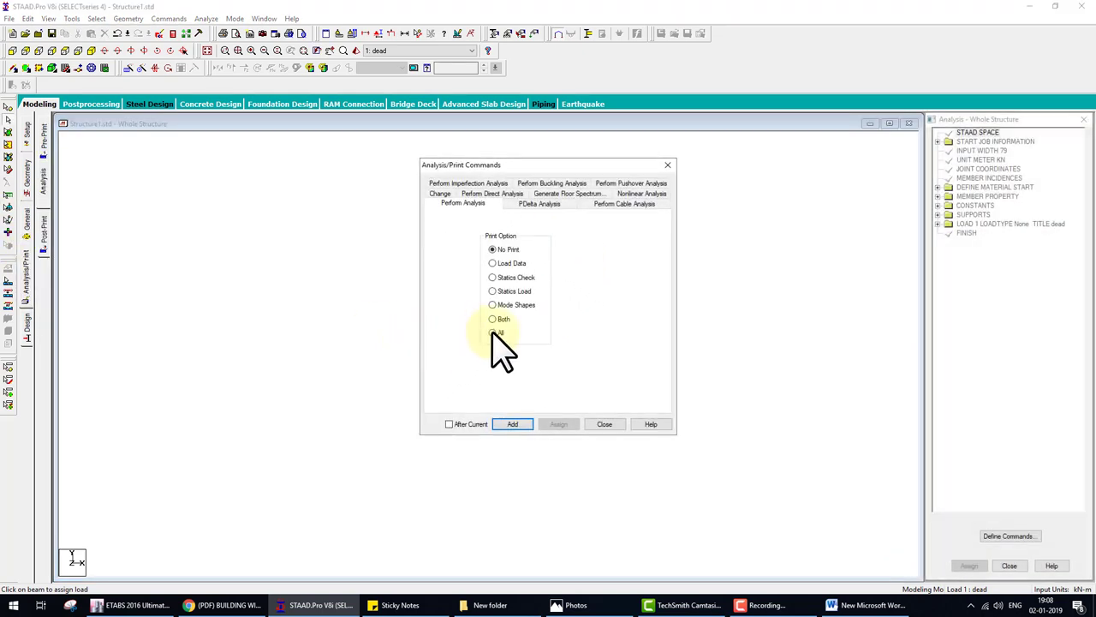
- Add a Perform Analysis command with the Print All option
click(493, 334)
click(512, 424)
click(604, 424)
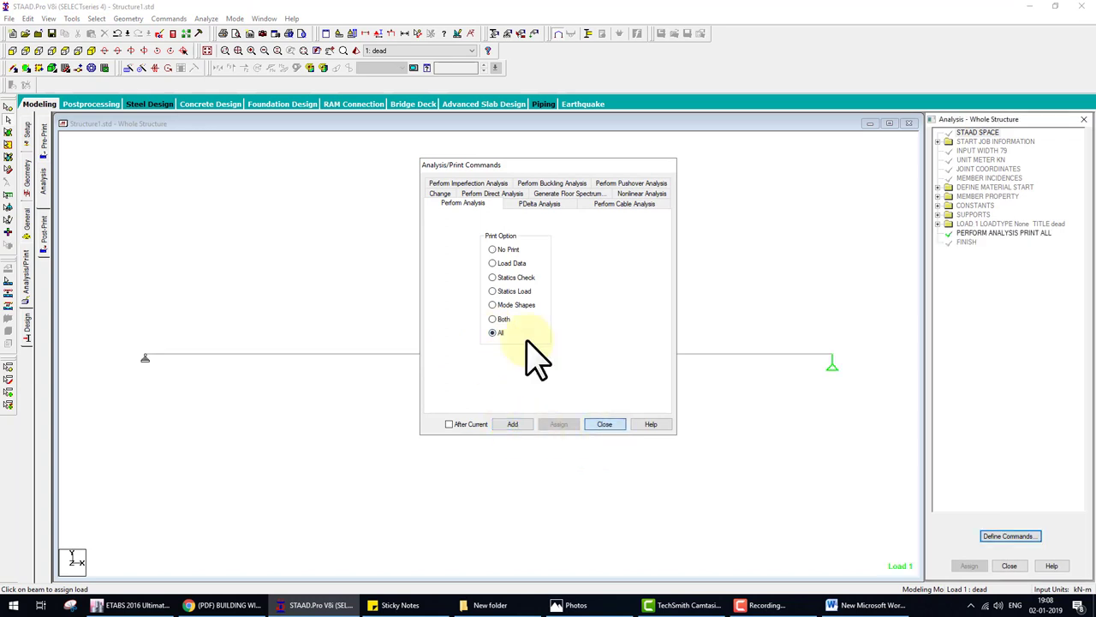
- Save and run the analysis, then review the error in the output file
click(207, 18)
click(218, 29)
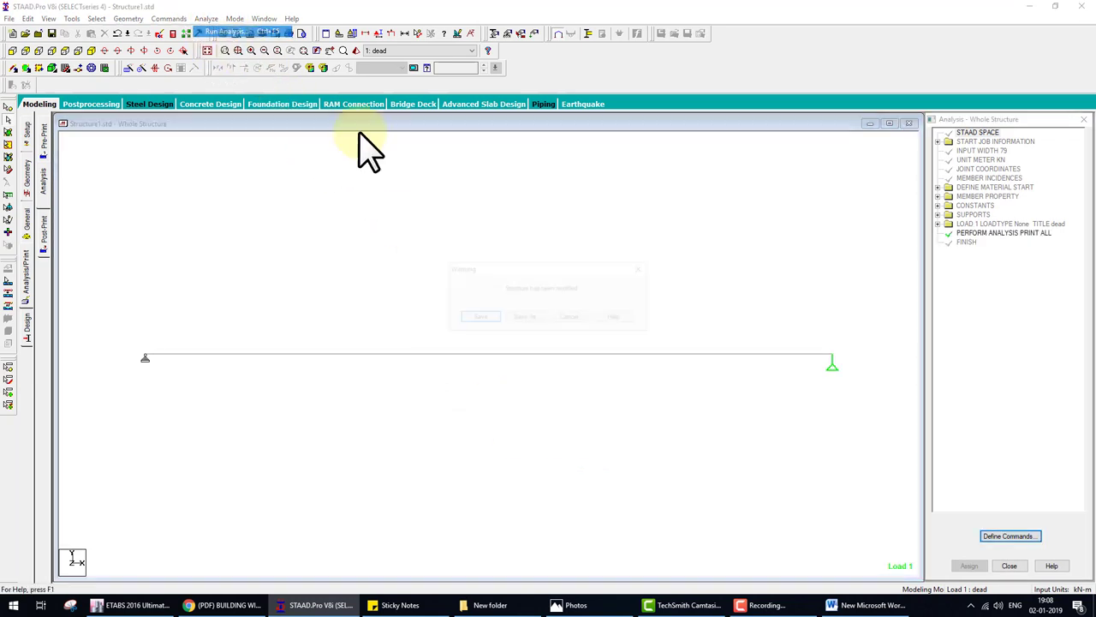
click(481, 317)
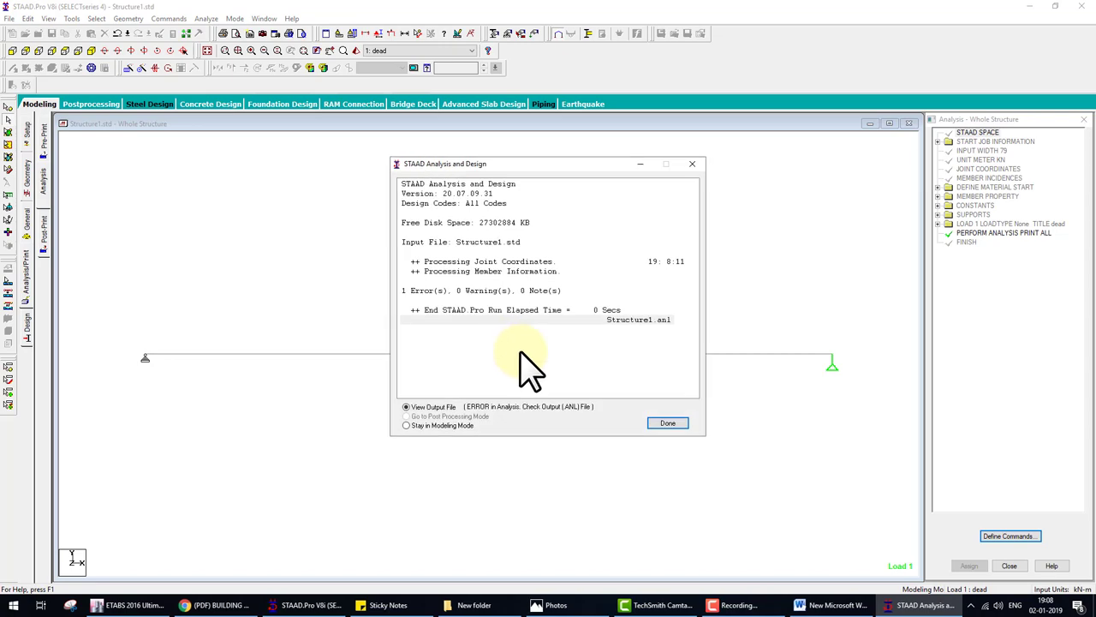
click(668, 423)
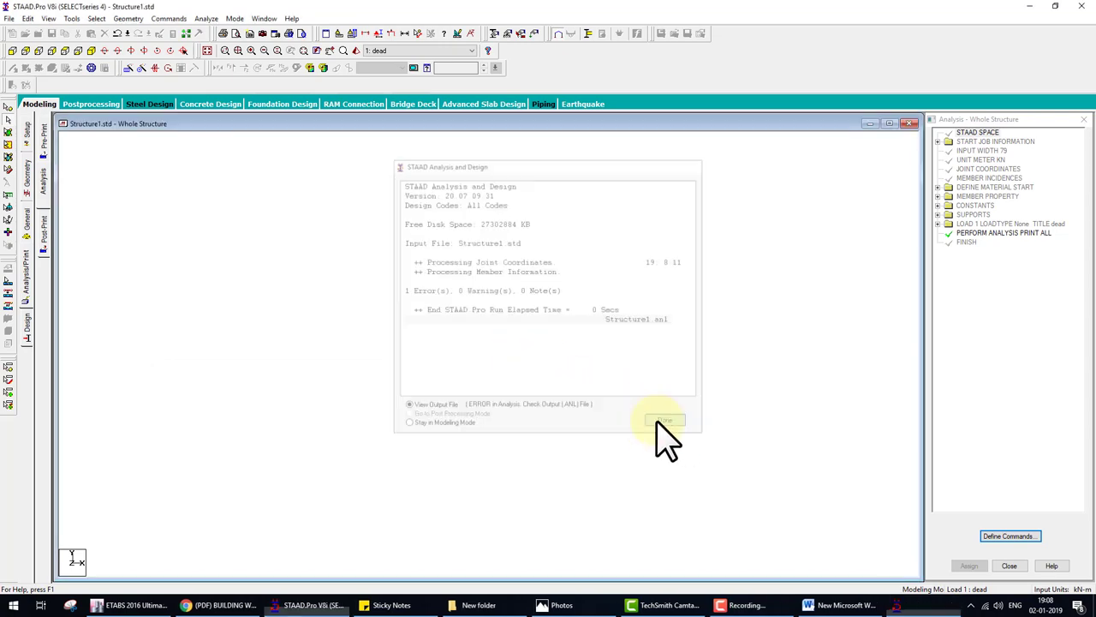
click(60, 86)
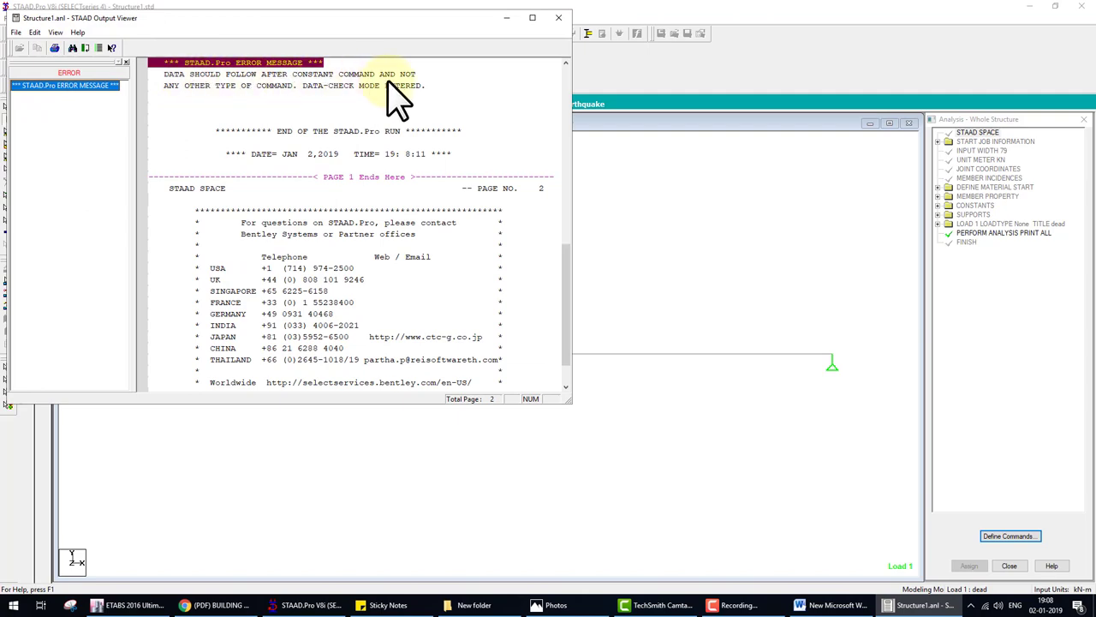
click(564, 21)
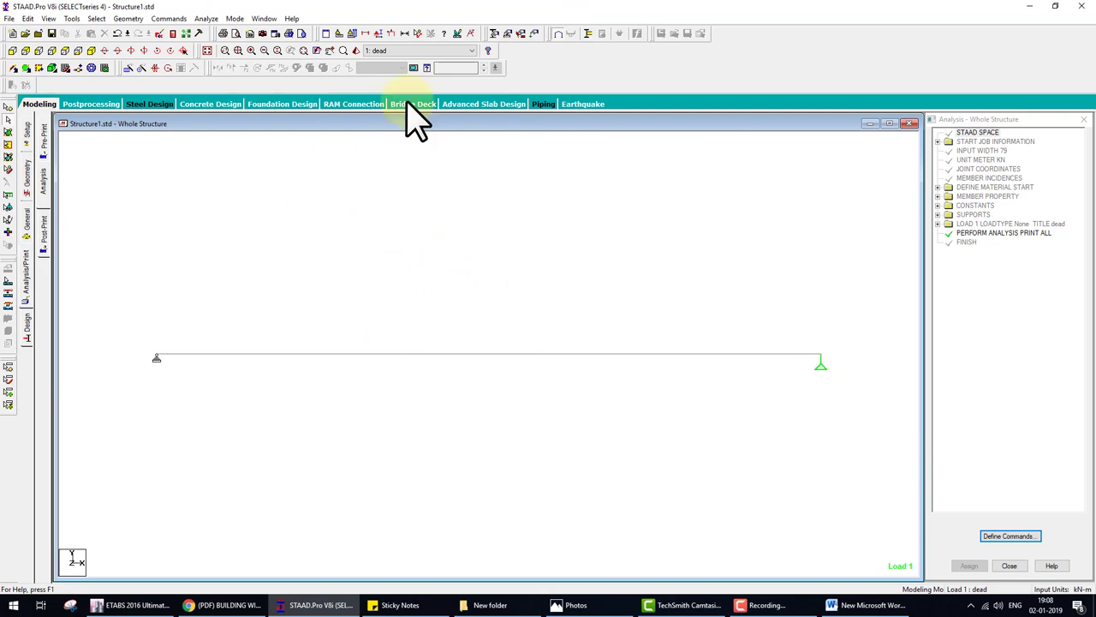
- Assign the 0.3 × 0.3 rectangular concrete section to the beam
click(49, 108)
click(32, 180)
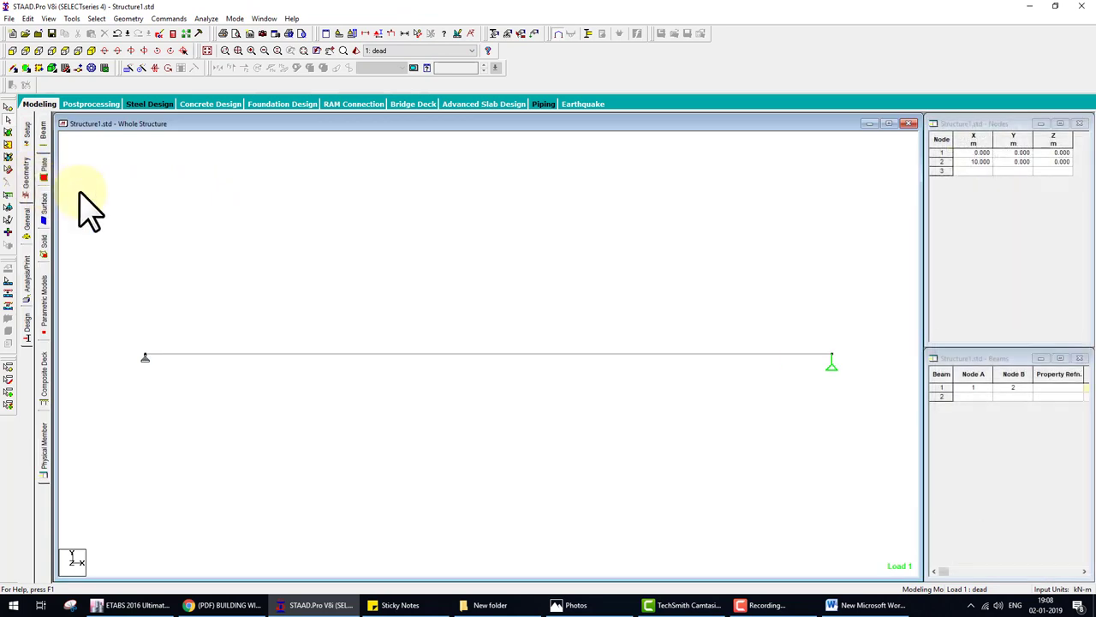
click(36, 226)
click(948, 382)
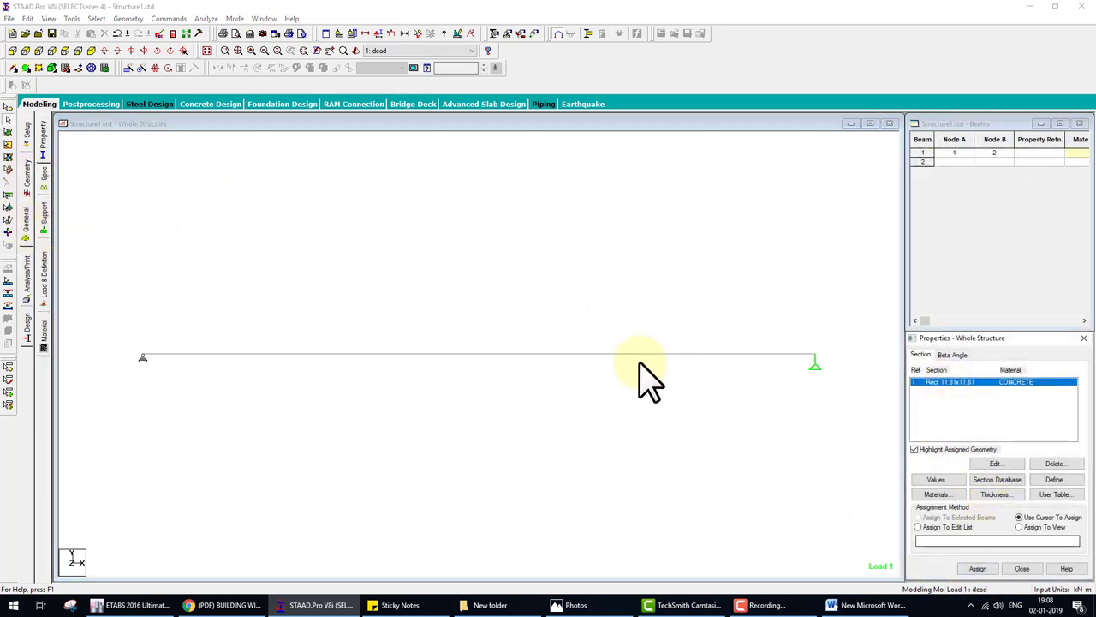
click(1018, 527)
click(978, 568)
click(1016, 485)
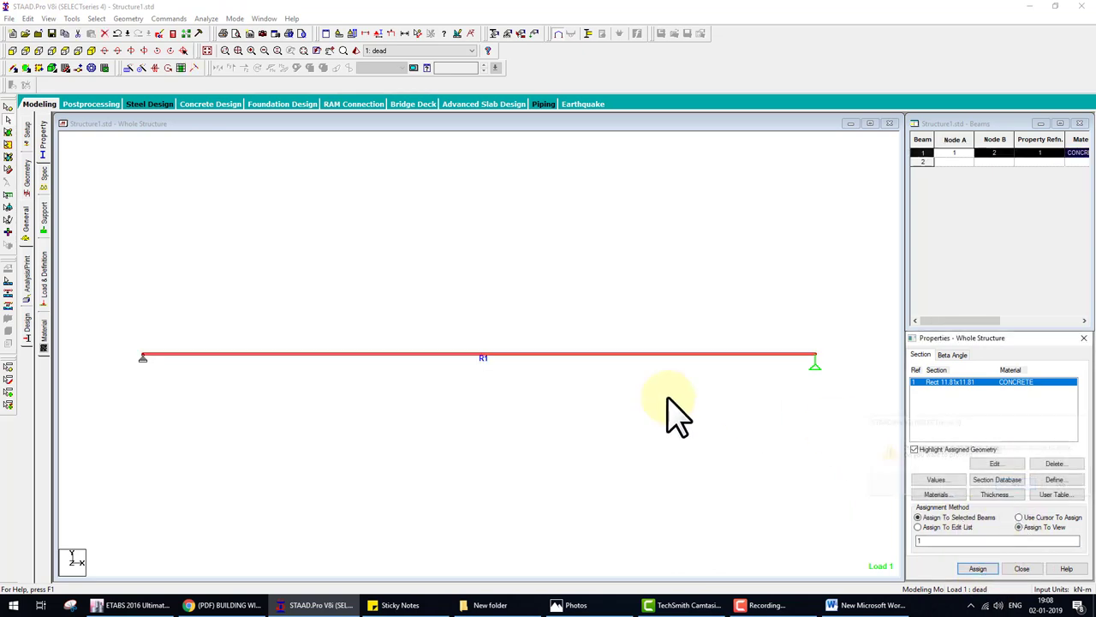
- Re-run the analysis, view the 25 kN support reactions, then bring up the Word table
click(208, 19)
click(225, 32)
click(476, 316)
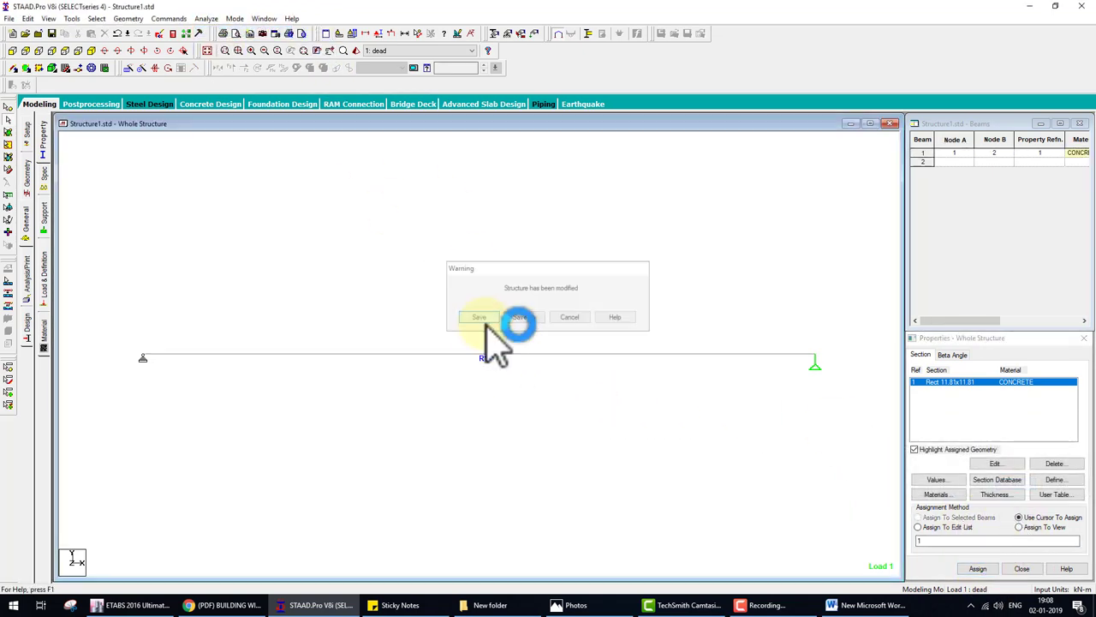
click(664, 422)
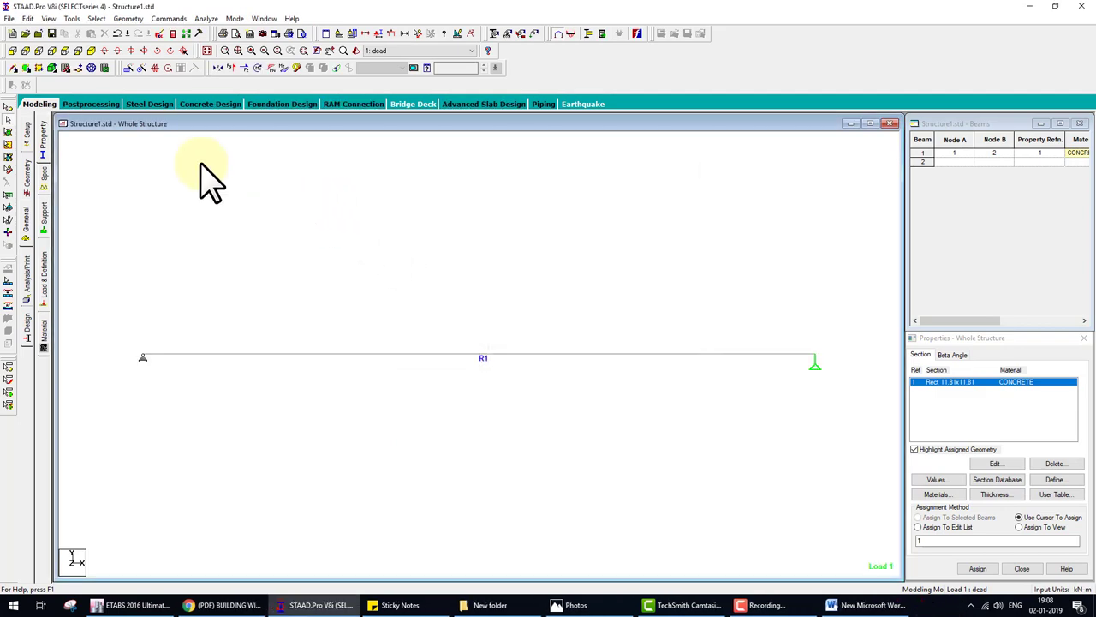
click(93, 104)
click(572, 391)
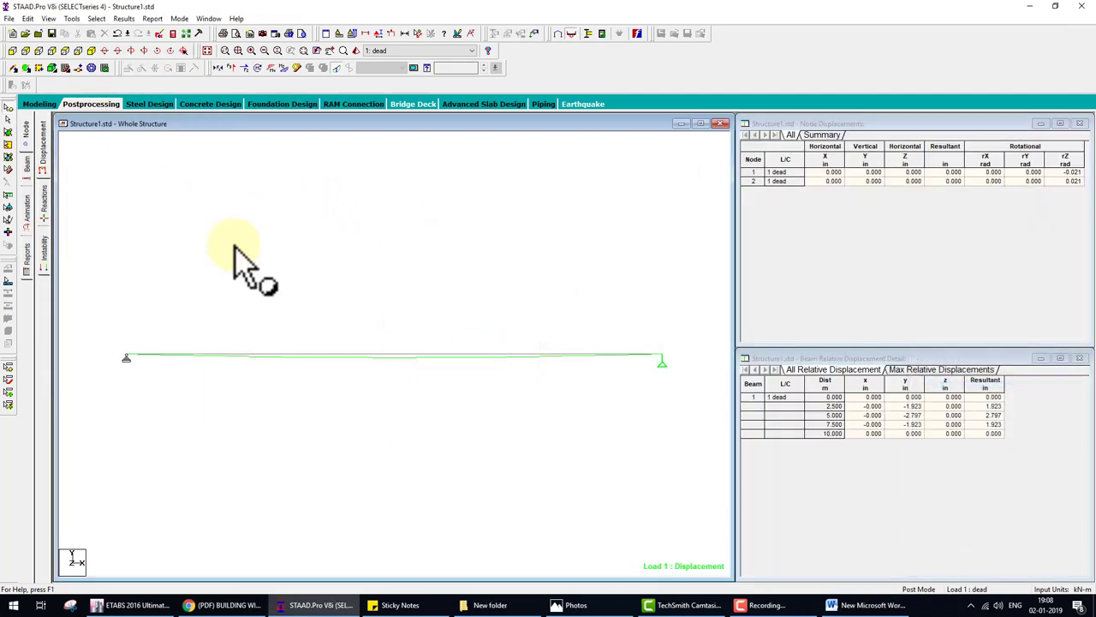
click(43, 204)
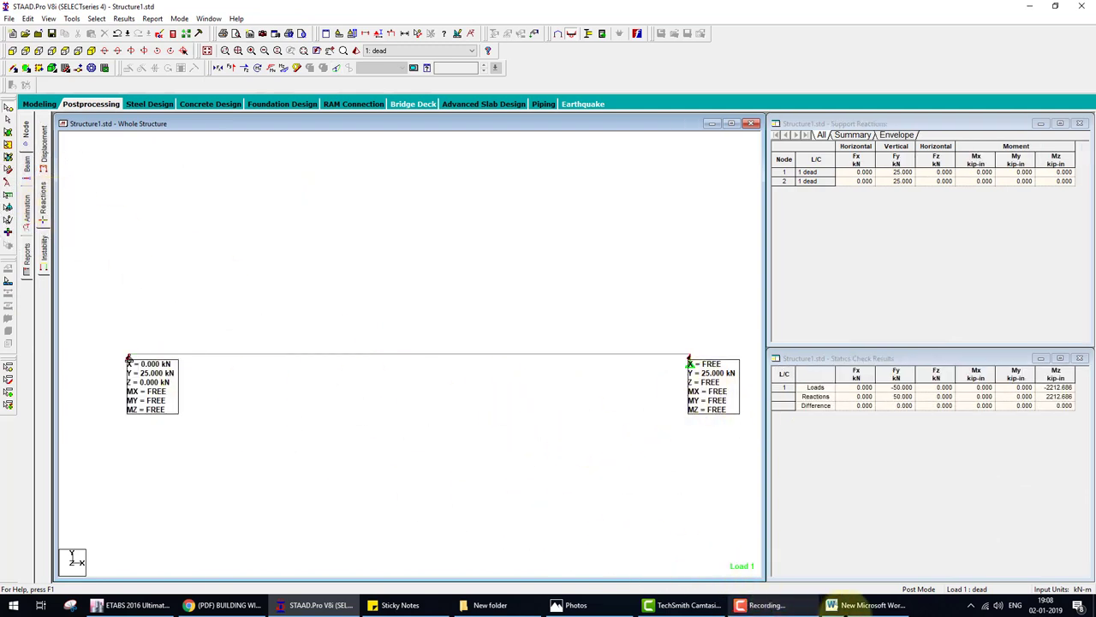
click(865, 604)
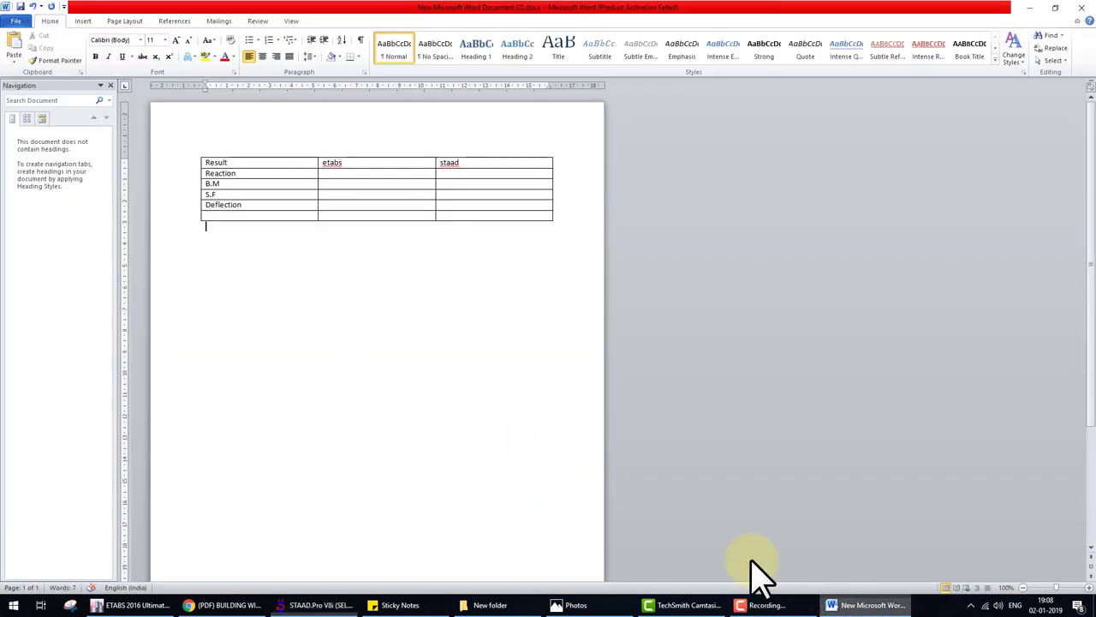
- Type 25 in the Reaction row and sketch the loaded beam with the screen pen
click(332, 175)
text(25)
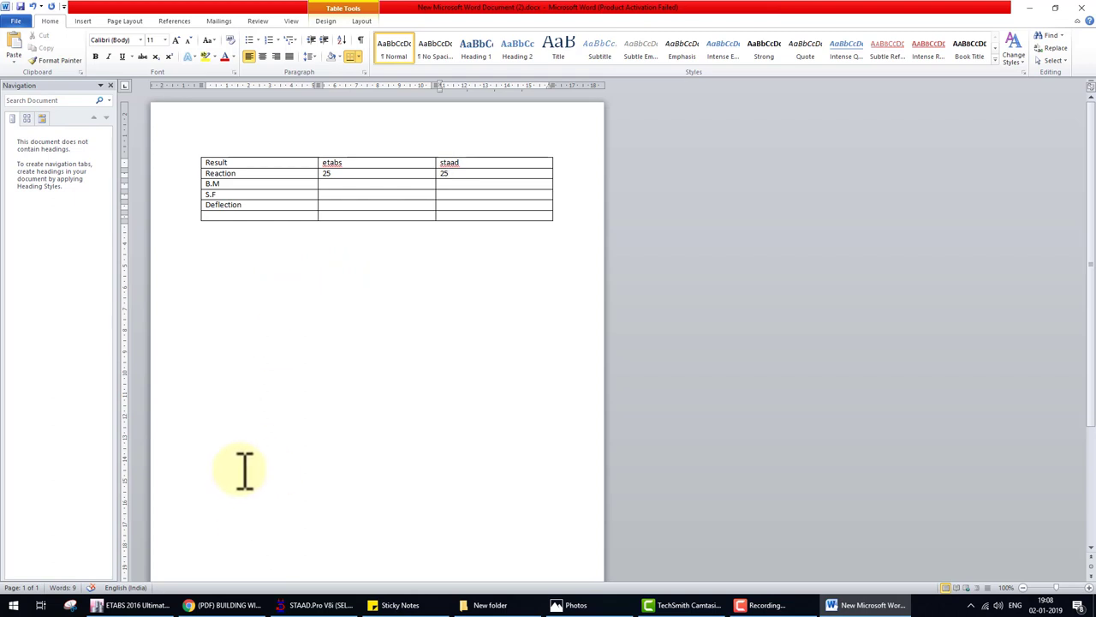
drag(244, 366, 473, 374)
drag(244, 366, 244, 368)
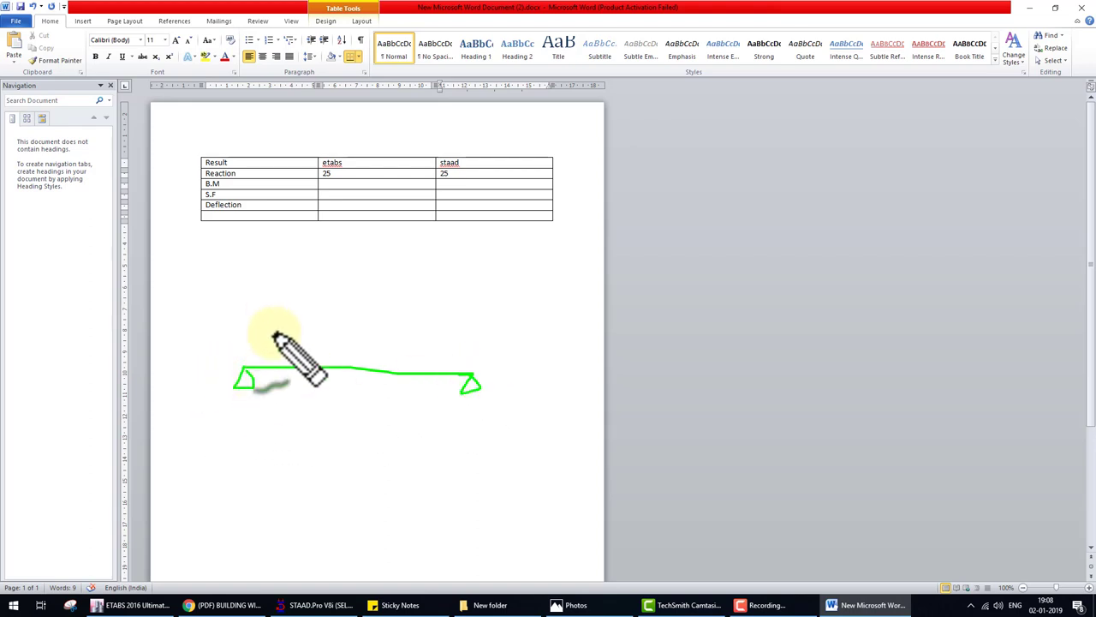
mouse_move(273, 306)
mouse_down()
mouse_move(274, 364)
mouse_move(300, 336)
mouse_up()
mouse_move(257, 267)
mouse_down()
mouse_move(258, 291)
mouse_move(276, 272)
mouse_up()
mouse_move(409, 289)
mouse_down()
mouse_move(409, 366)
mouse_move(421, 347)
mouse_up()
mouse_move(404, 253)
mouse_down()
mouse_move(404, 276)
mouse_move(419, 272)
mouse_up()
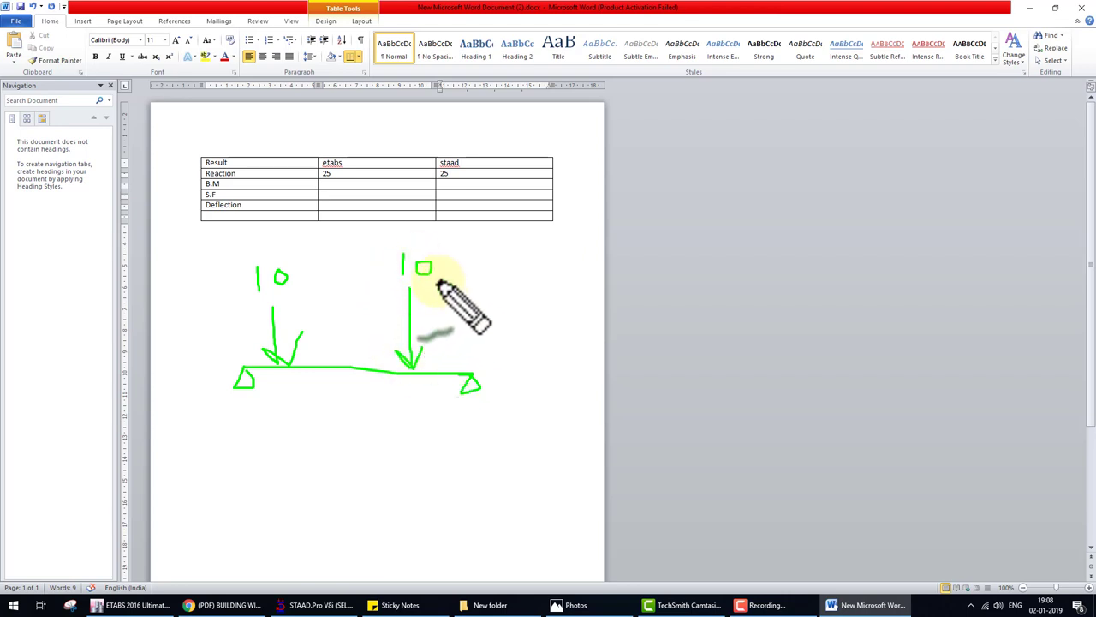
- Mark the support reactions and moment in red on the sketch, then clear it
drag(443, 310, 439, 330)
drag(420, 334, 451, 330)
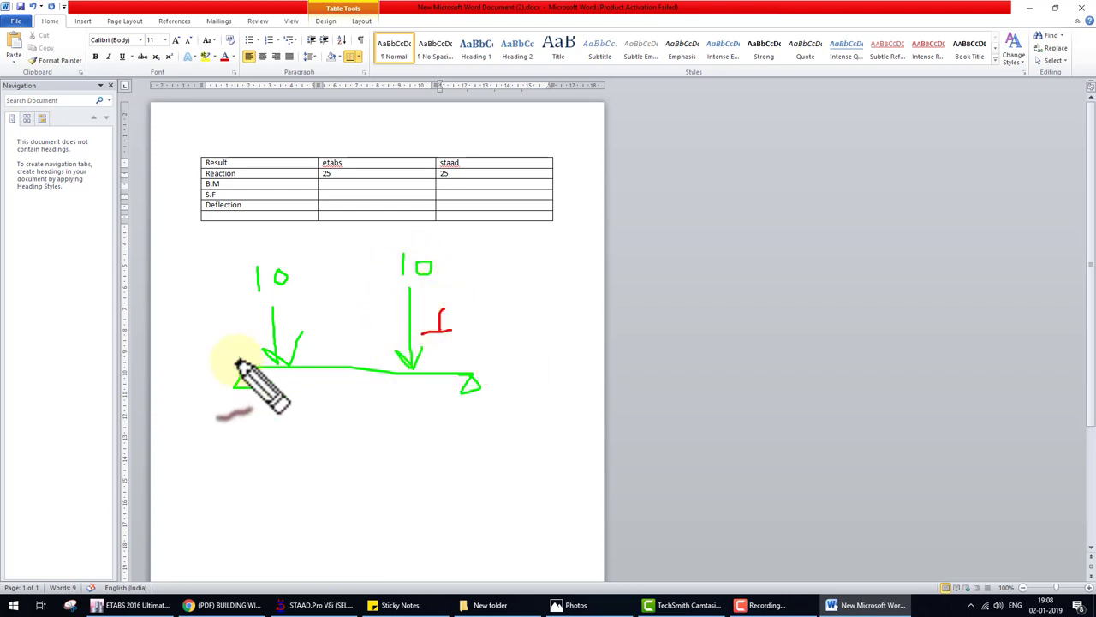
drag(226, 316, 269, 339)
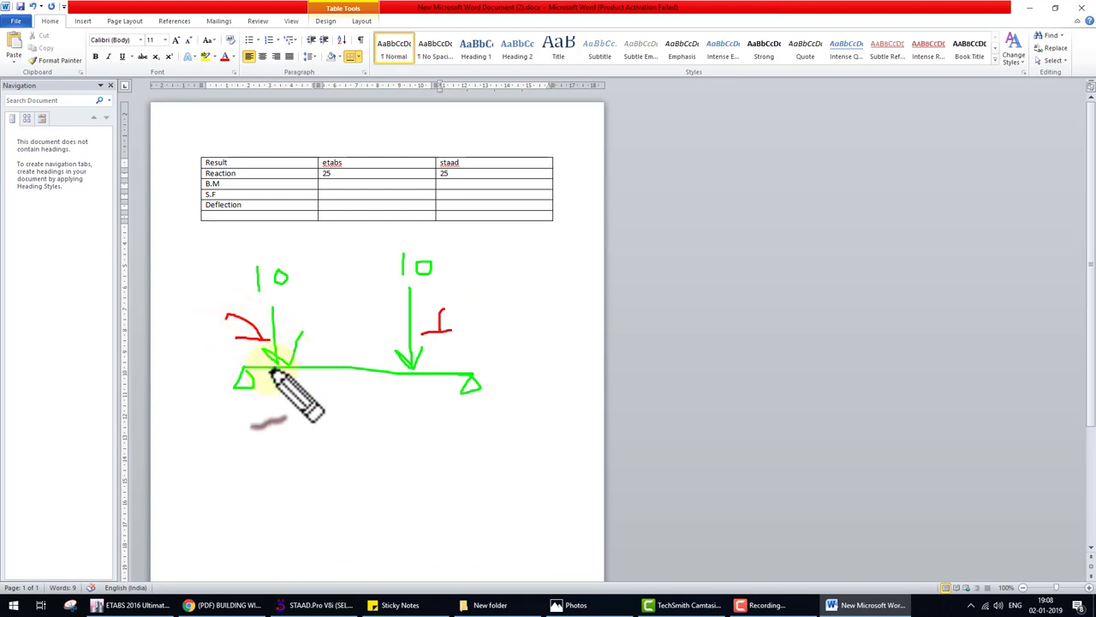
mouse_move(239, 410)
mouse_down()
mouse_move(249, 435)
mouse_move(229, 457)
mouse_move(248, 446)
mouse_up()
mouse_move(471, 409)
mouse_down()
mouse_move(447, 471)
mouse_move(476, 469)
mouse_up()
key(Escape)
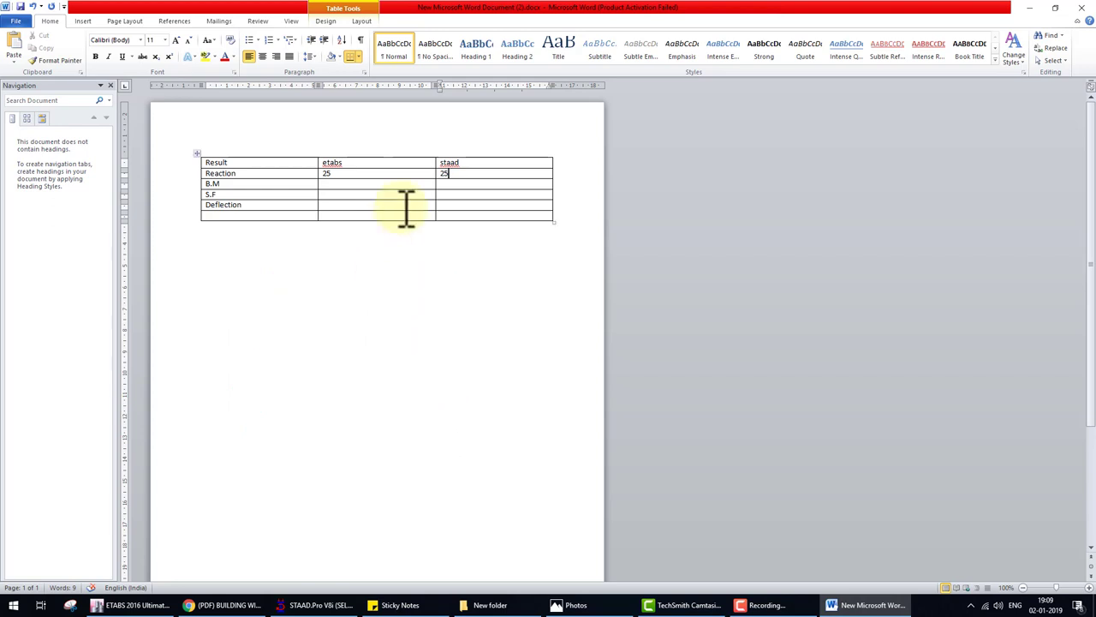
- Clear the etabs Reaction cell so 25 stays under staad, then return to STAAD.Pro
drag(464, 176, 431, 173)
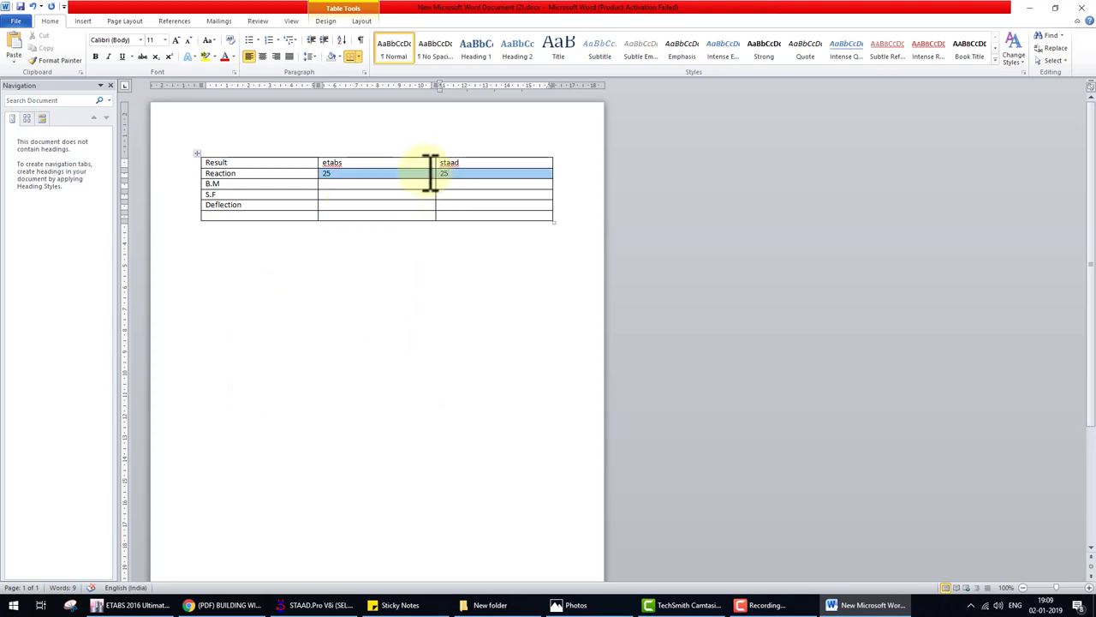
click(353, 174)
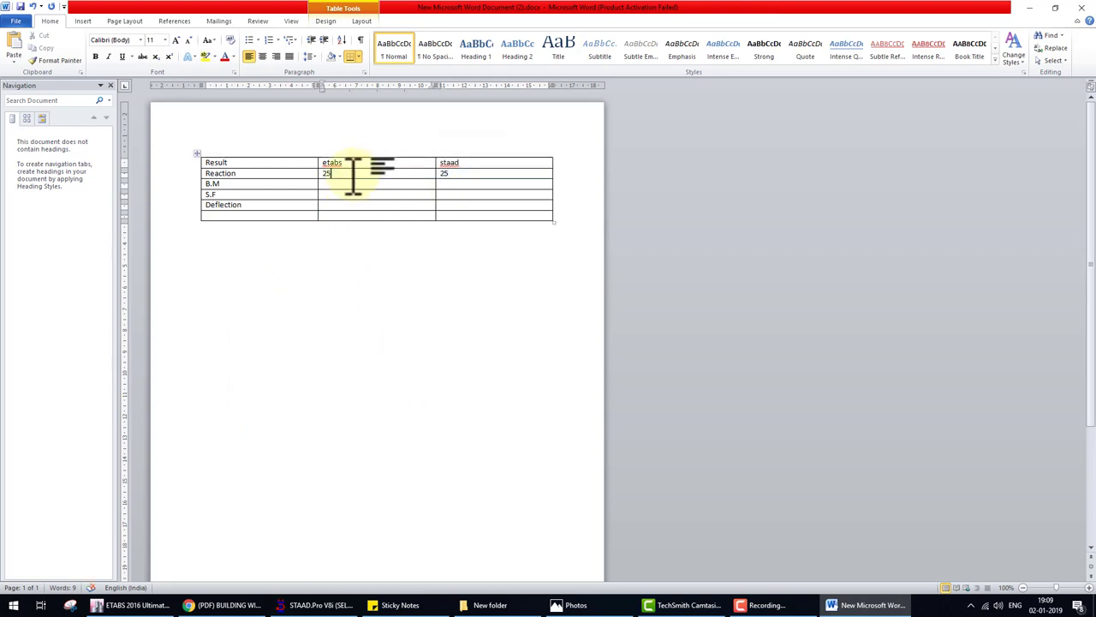
click(377, 302)
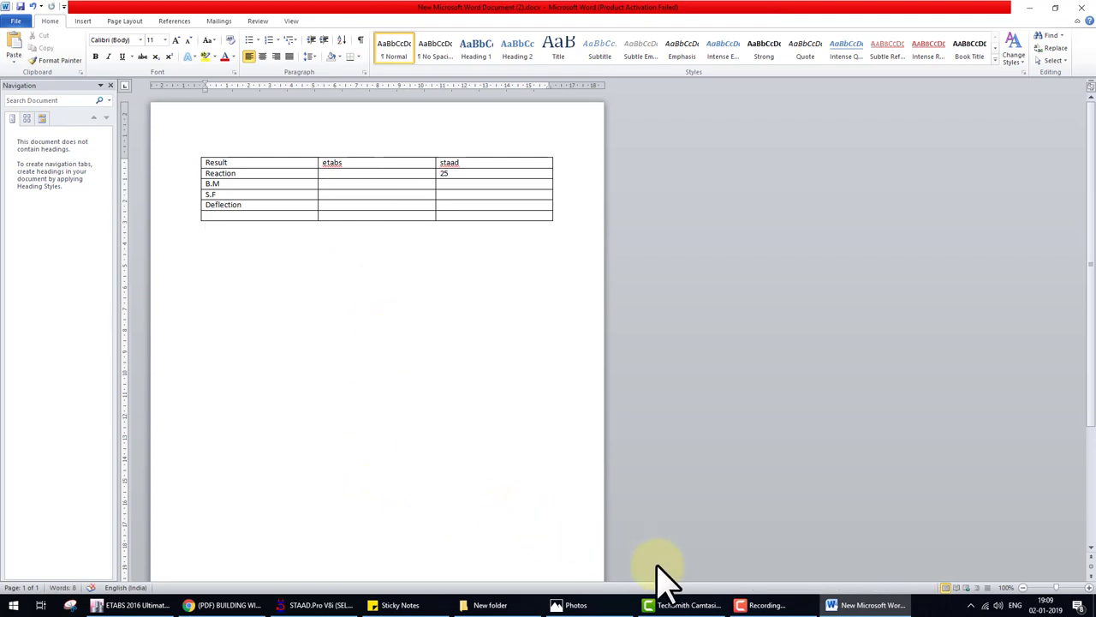
click(308, 605)
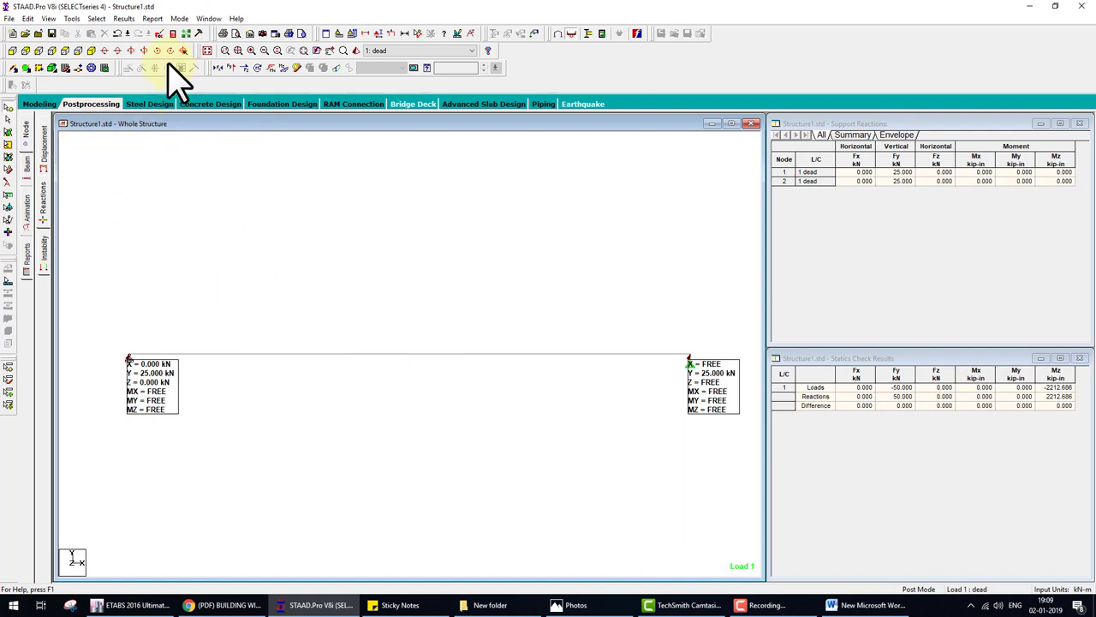
- Show the Mz bending moment diagram labelled with its -1.11e+003 kip-in maximum
click(284, 69)
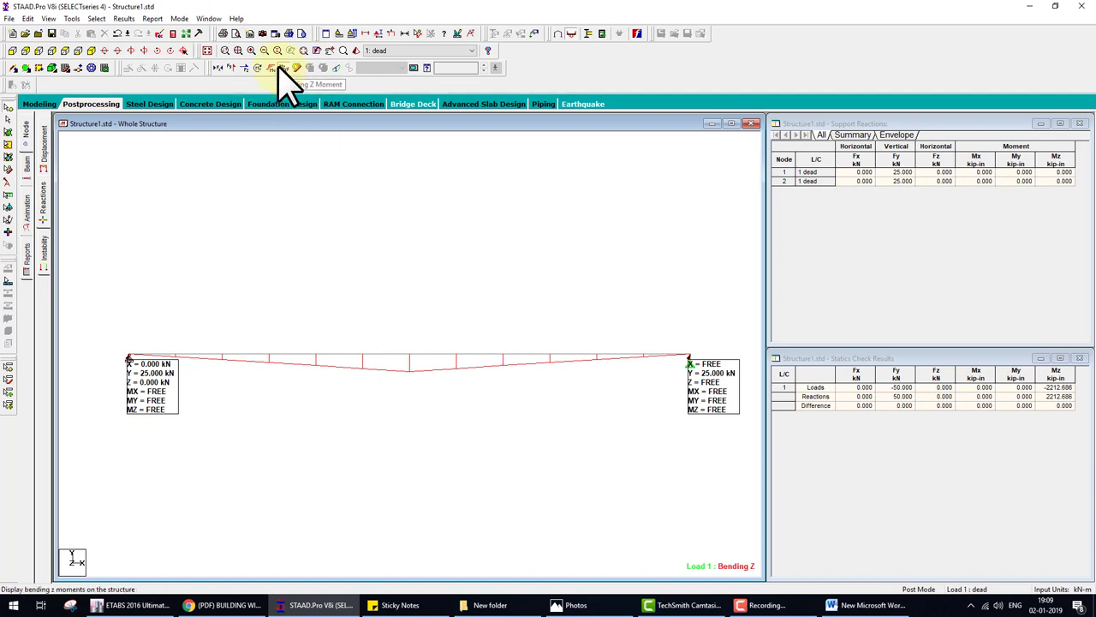
click(125, 18)
click(214, 200)
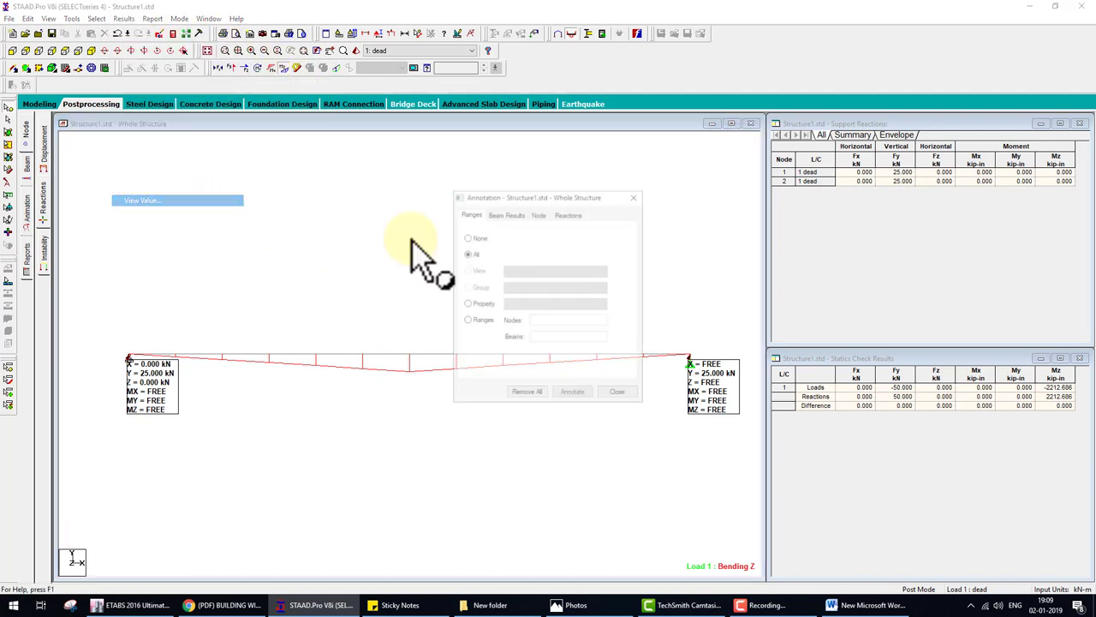
click(506, 214)
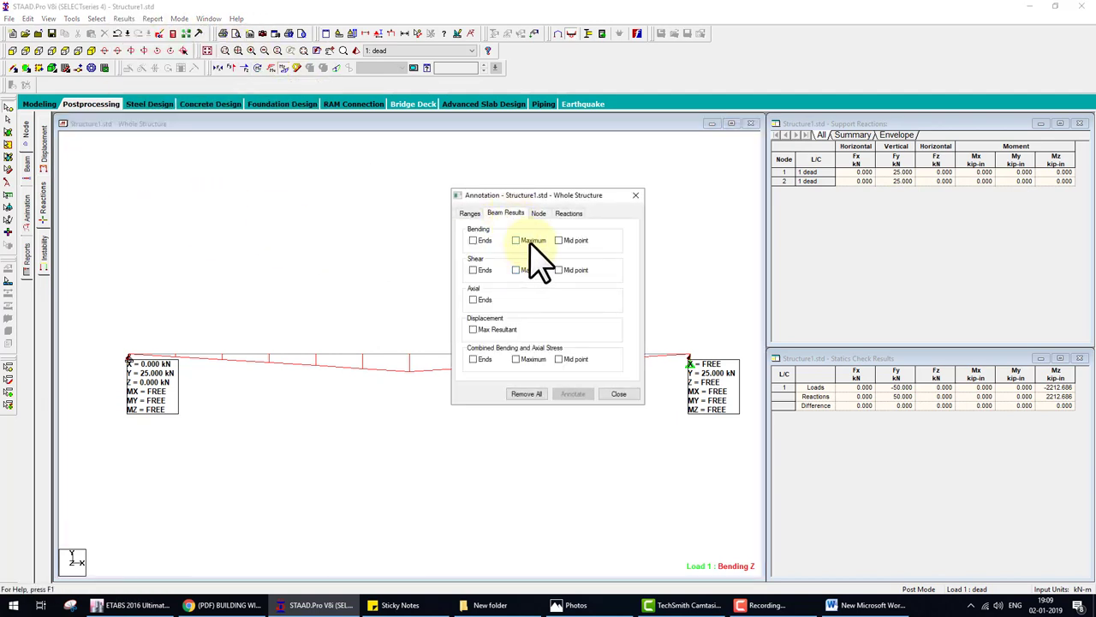
click(529, 241)
click(619, 394)
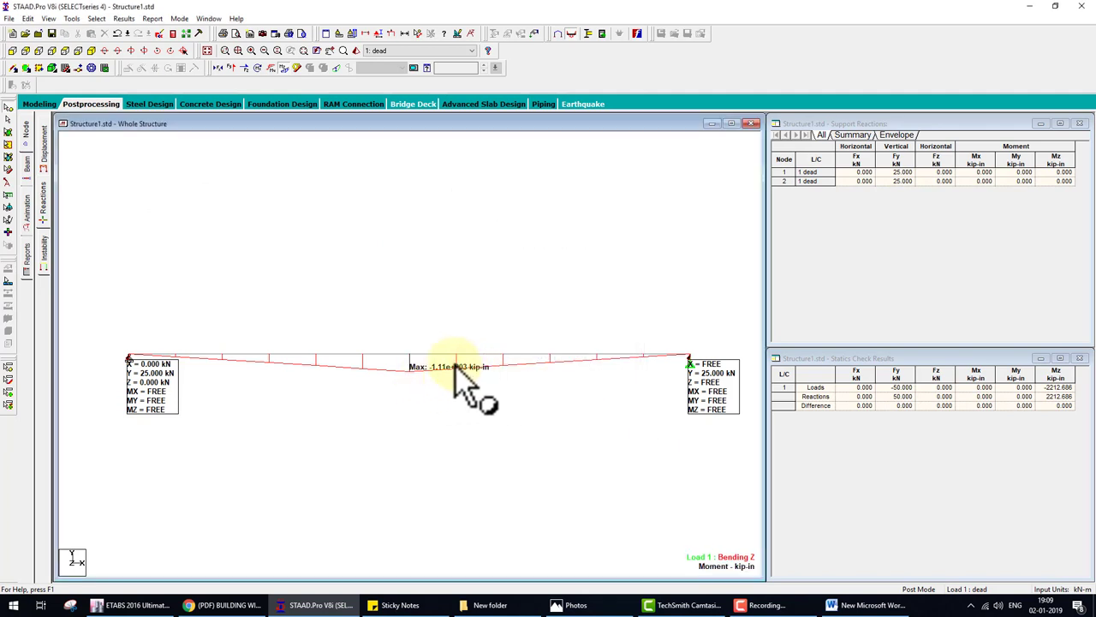
- Inspect the beam's detailed shear and bending values along its length, then close them
double_click(456, 367)
click(538, 189)
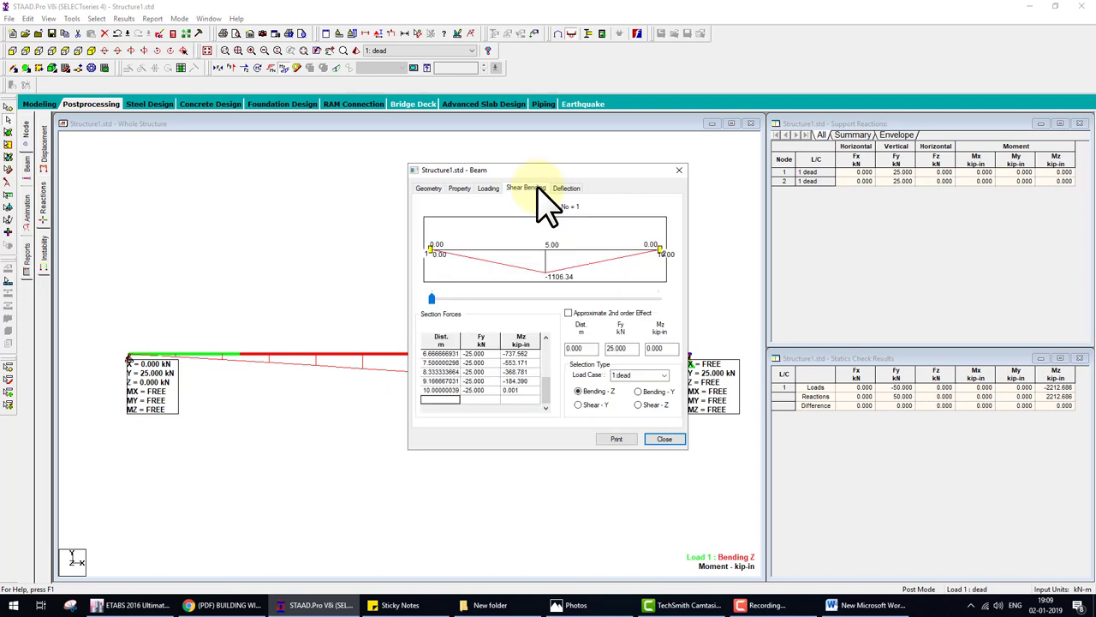
click(648, 348)
click(659, 437)
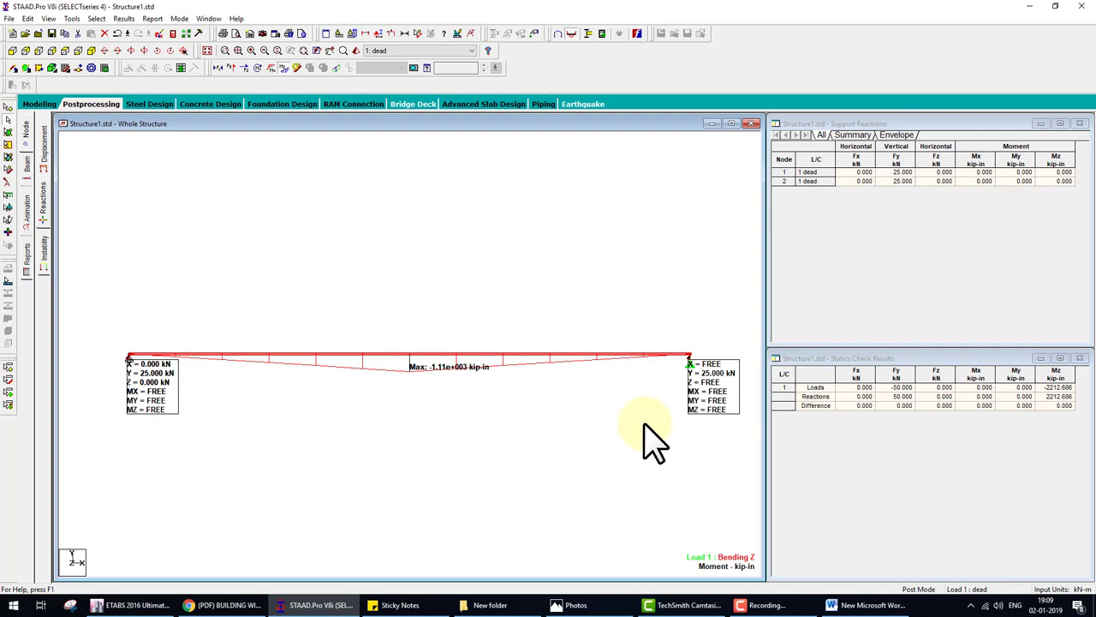
click(611, 392)
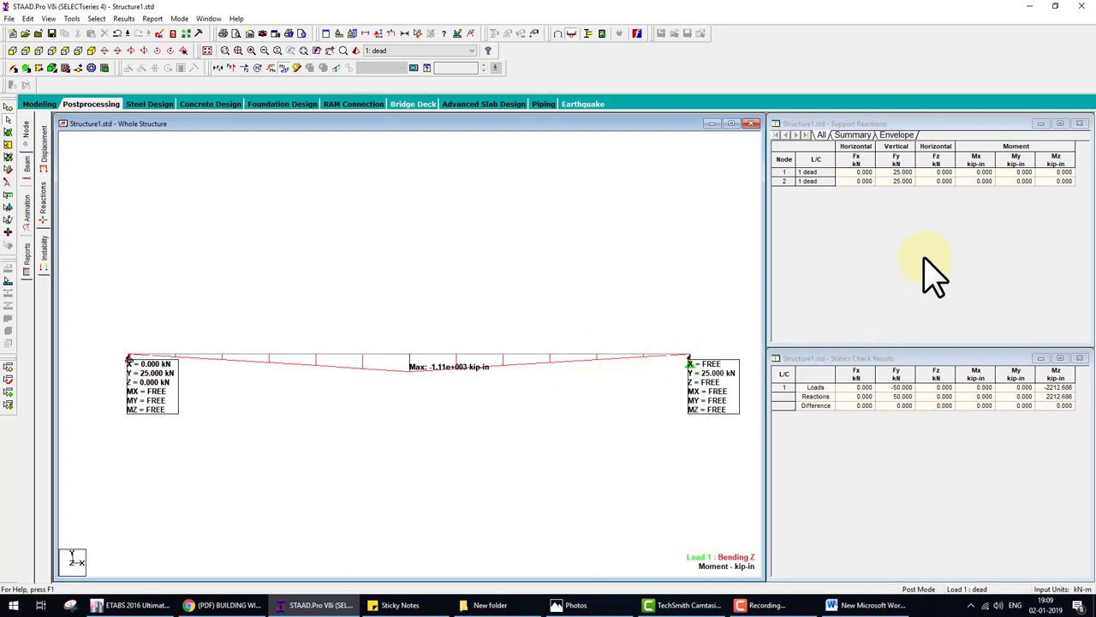
click(1060, 396)
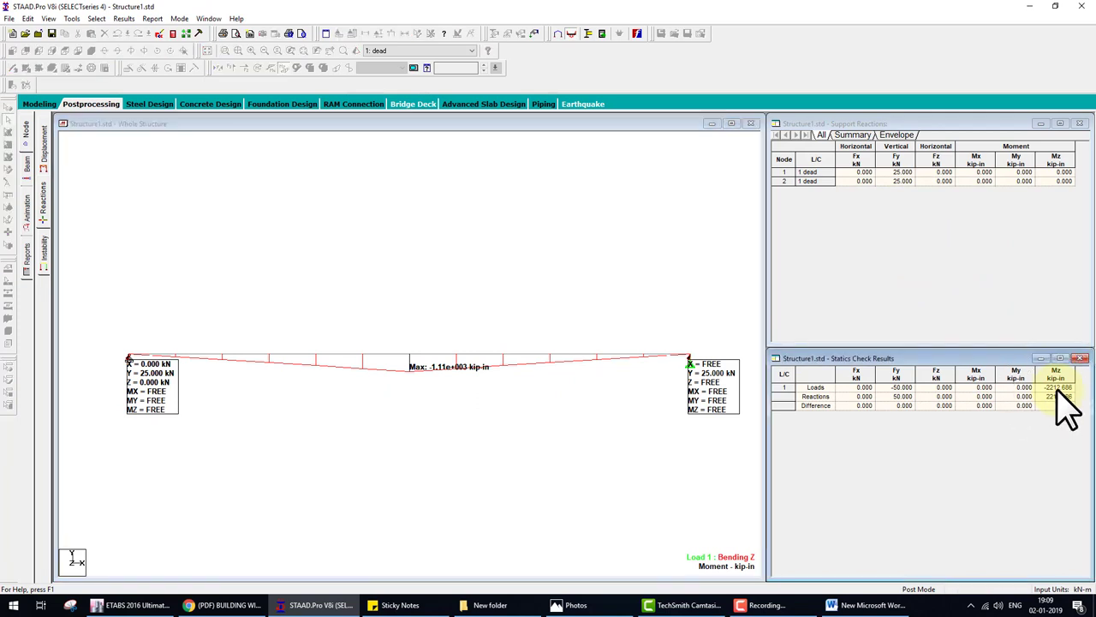
- Convert the 2212.686 kip-in moment to kN-m in the Unit Converter, then select Word's staad B.M cell
click(71, 18)
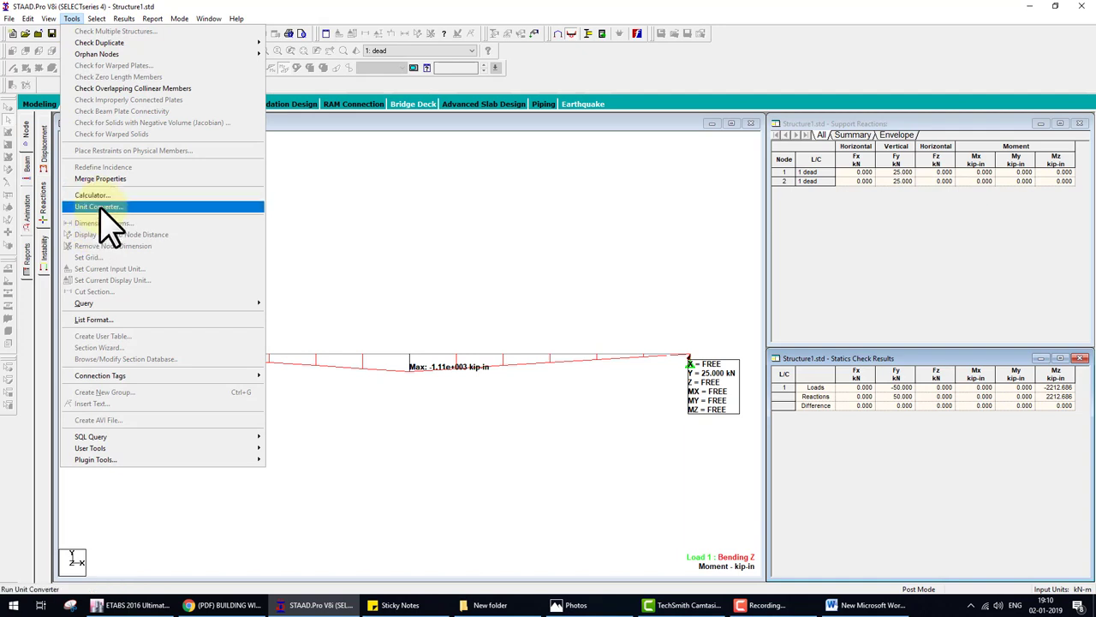
click(37, 215)
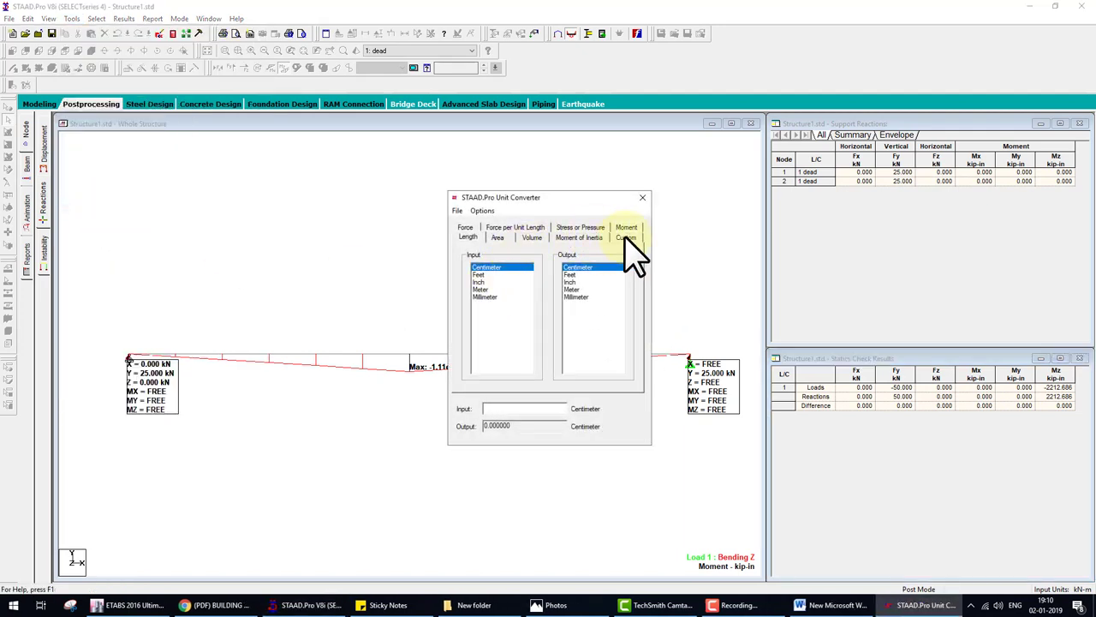
click(624, 238)
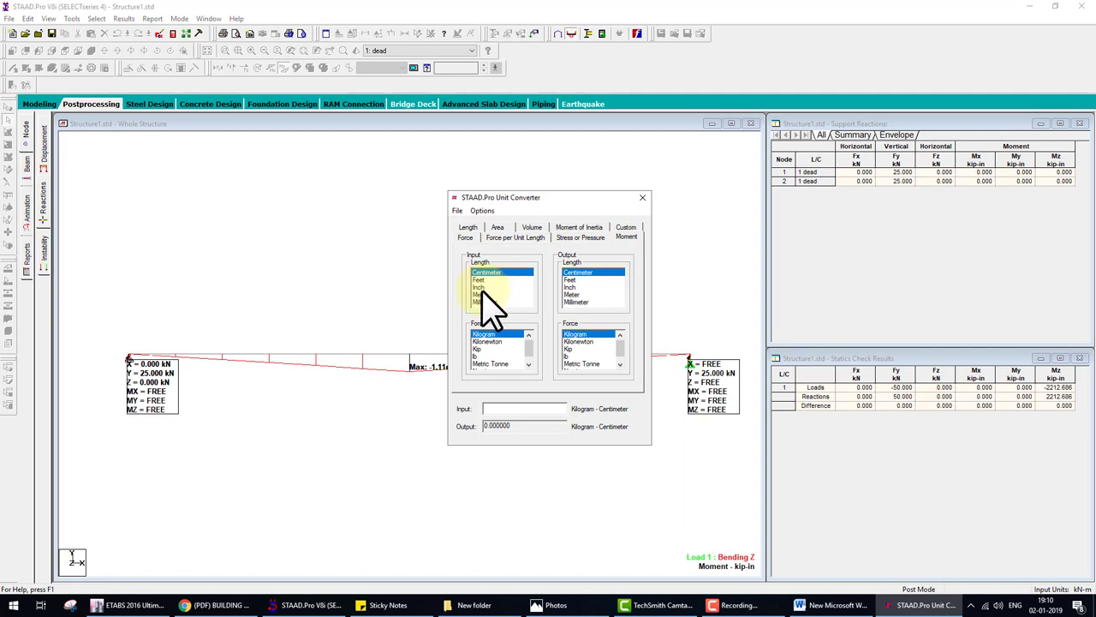
click(481, 288)
click(488, 349)
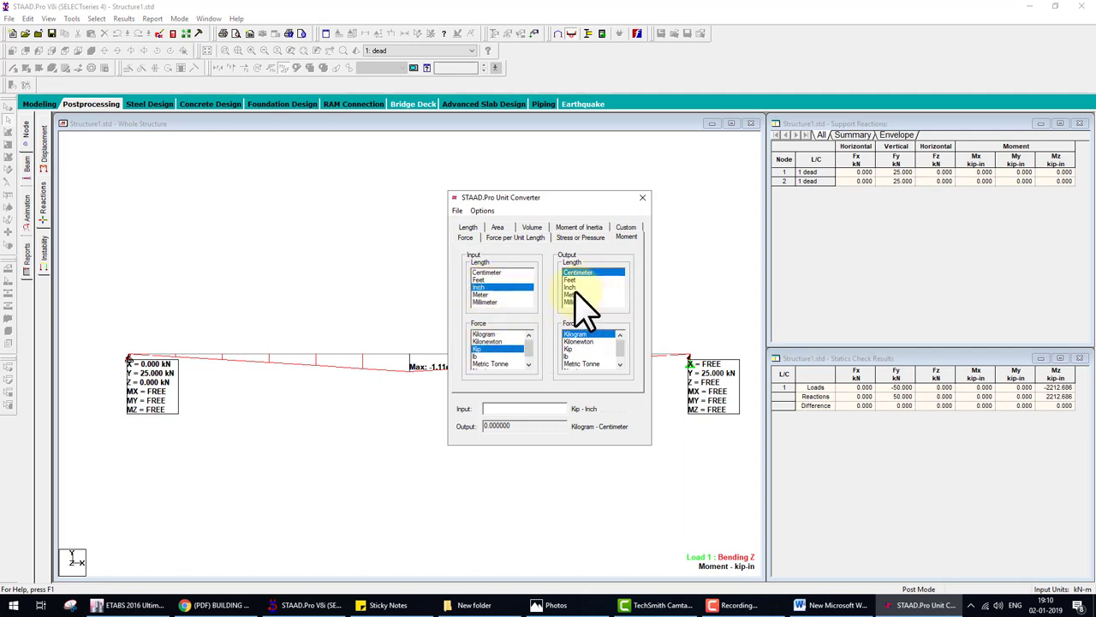
click(577, 302)
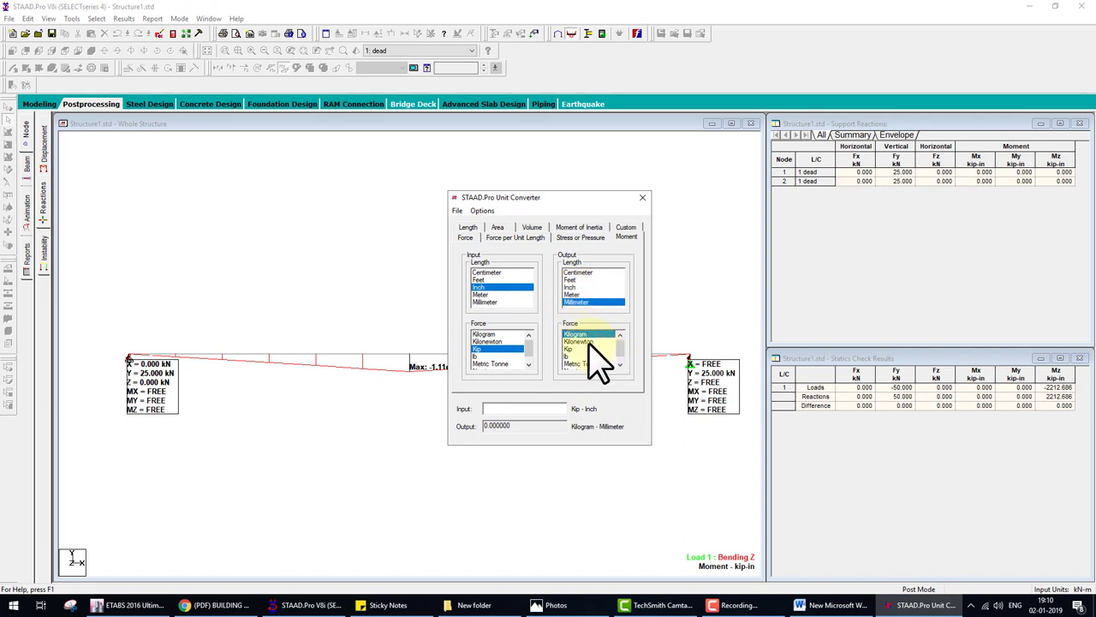
click(589, 341)
click(579, 294)
text(2212.686)
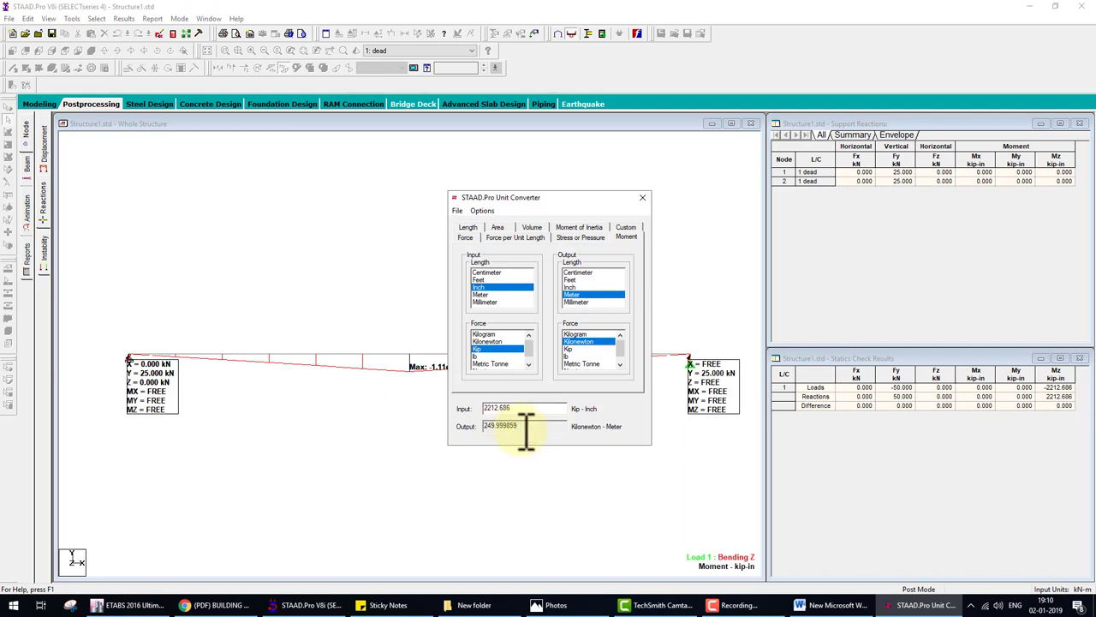
click(809, 603)
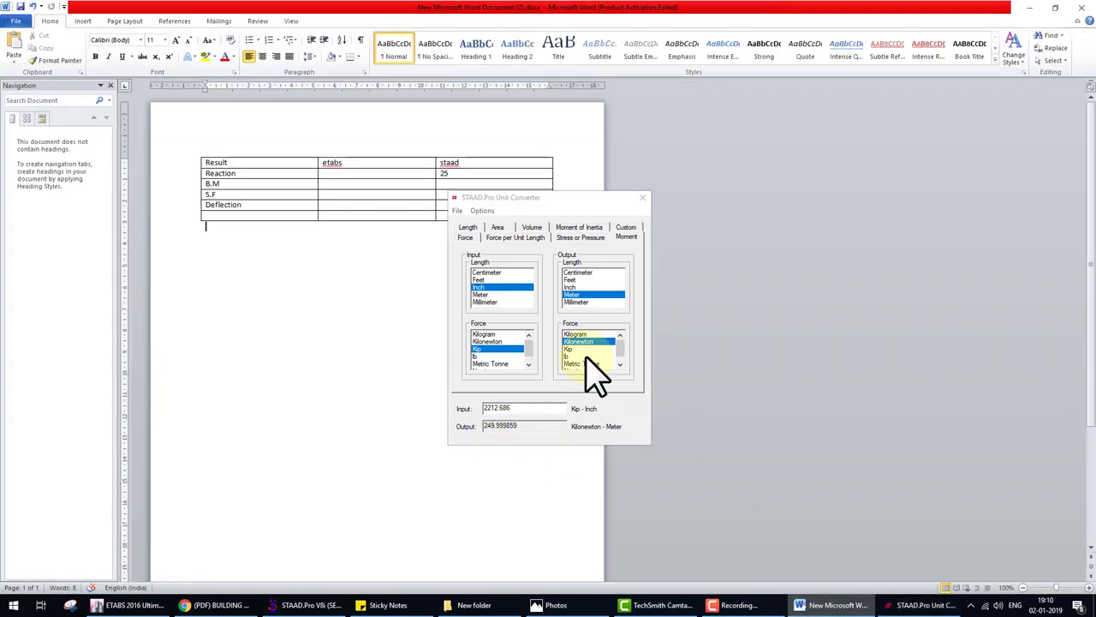
click(454, 183)
text(249.99)
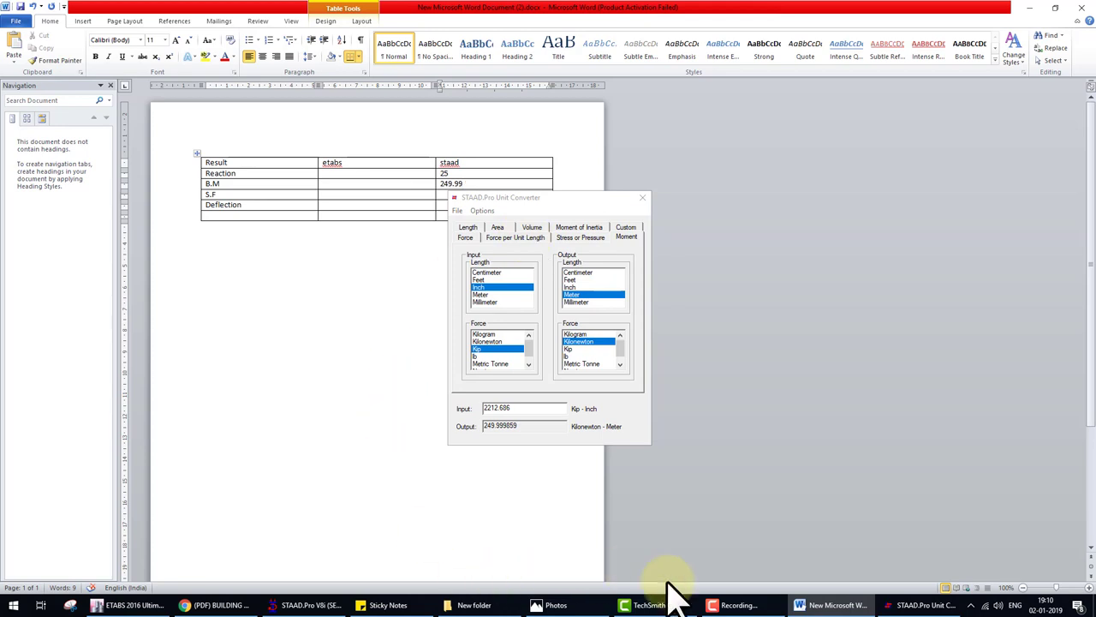
- Reopen the beam's detailed results and display its Shear-Y diagram showing 25 kN
click(310, 605)
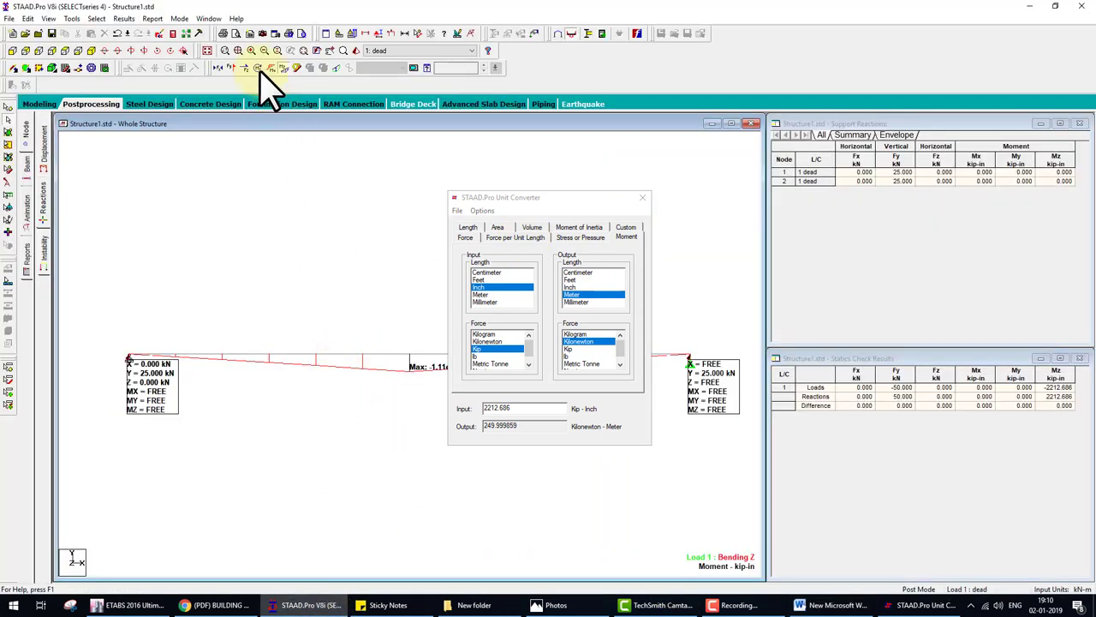
double_click(341, 356)
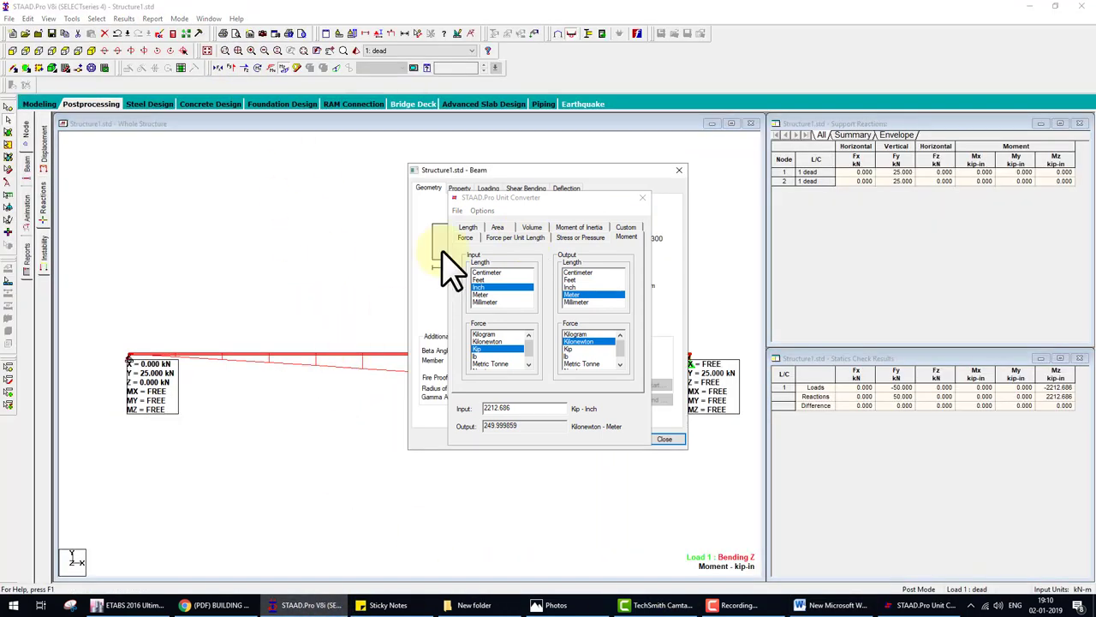
drag(467, 176, 194, 130)
click(254, 143)
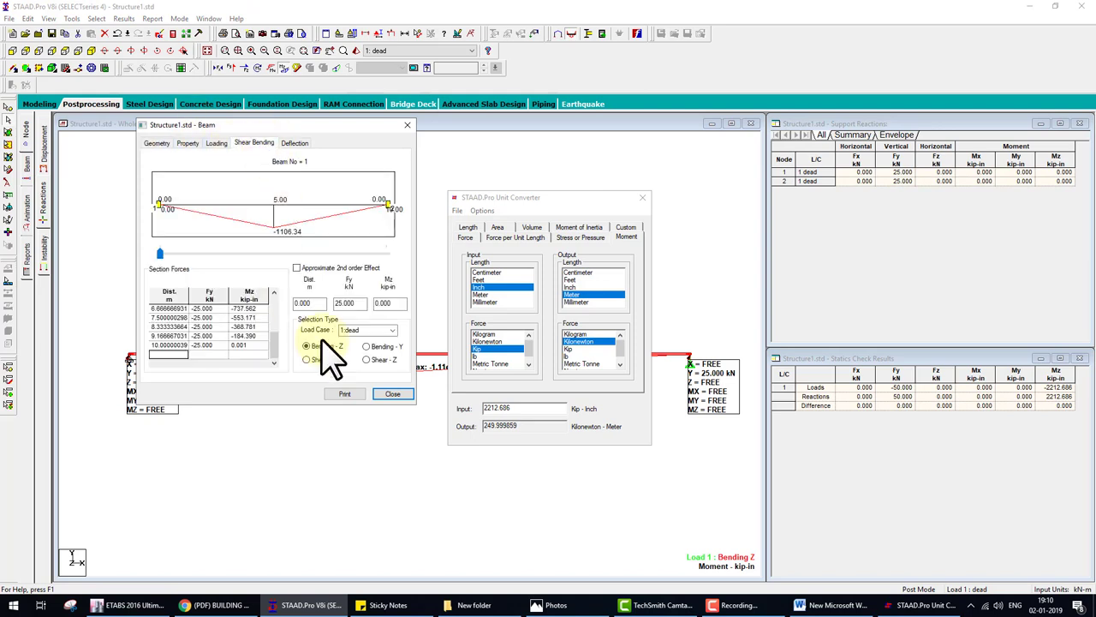
click(329, 360)
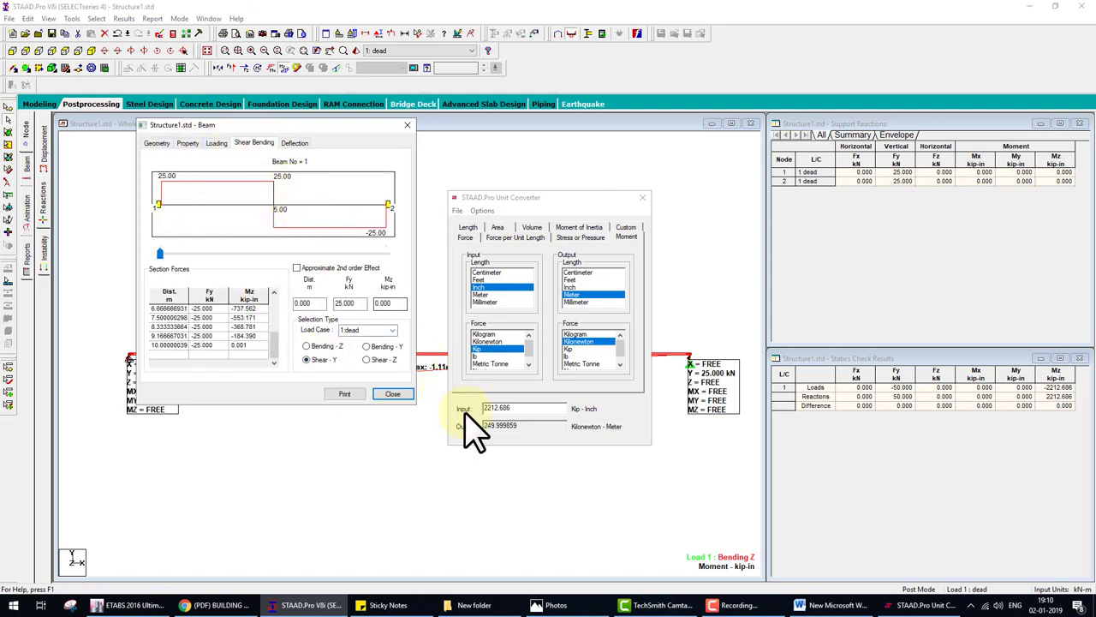
- Check the 25 kN shear against Word's table, then close the beam results window
click(824, 604)
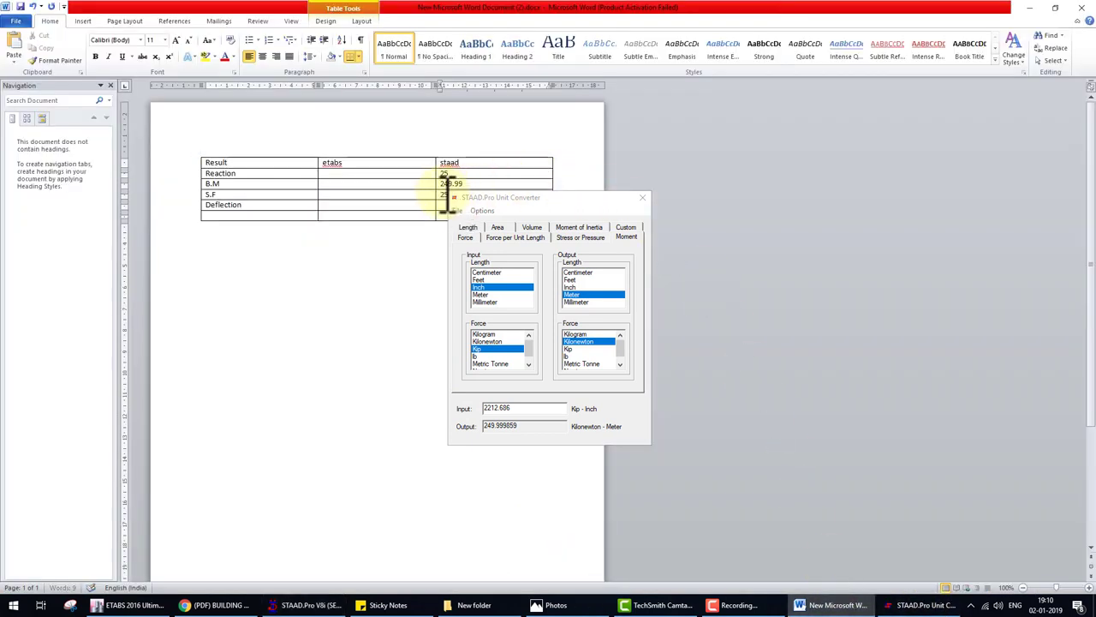
click(306, 604)
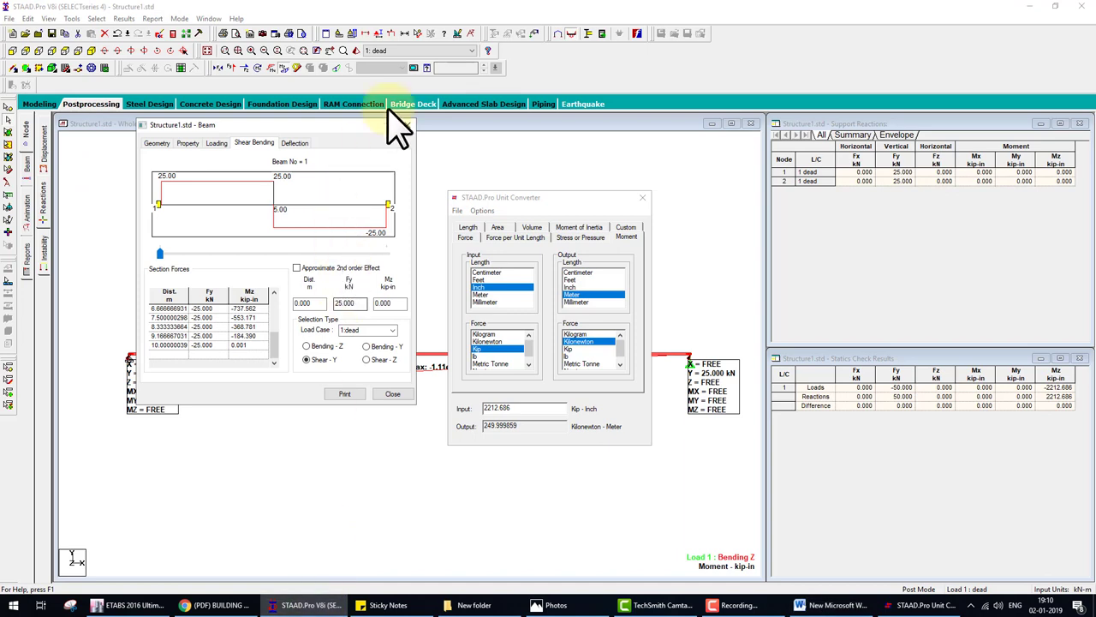
click(408, 126)
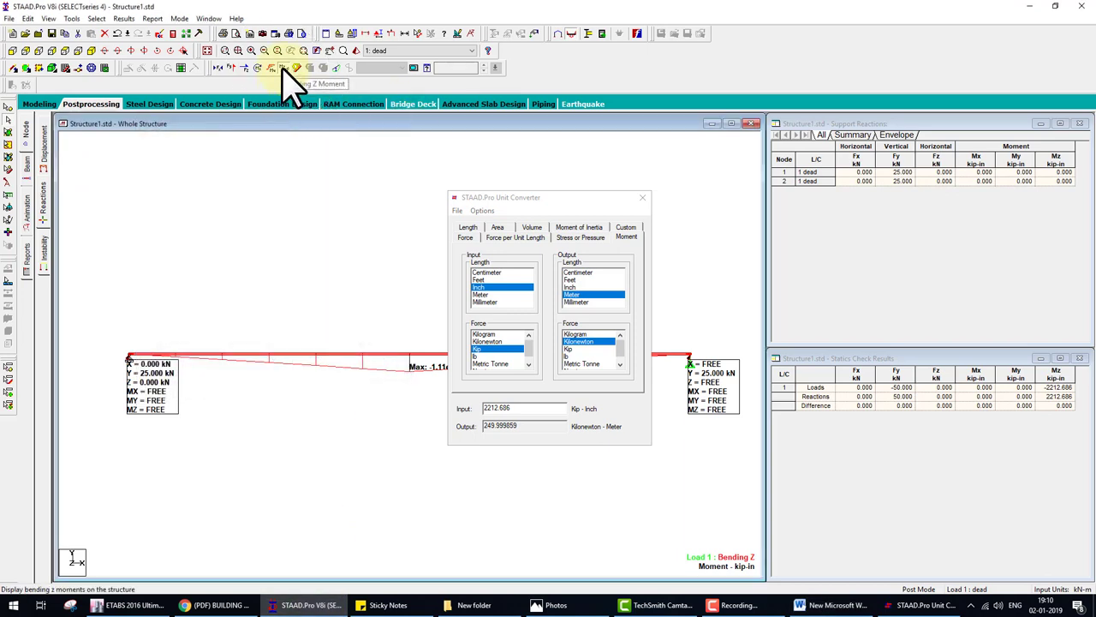
- Show the beam's displacement diagram annotated with its 2.797 in maximum resultant deflection
click(310, 68)
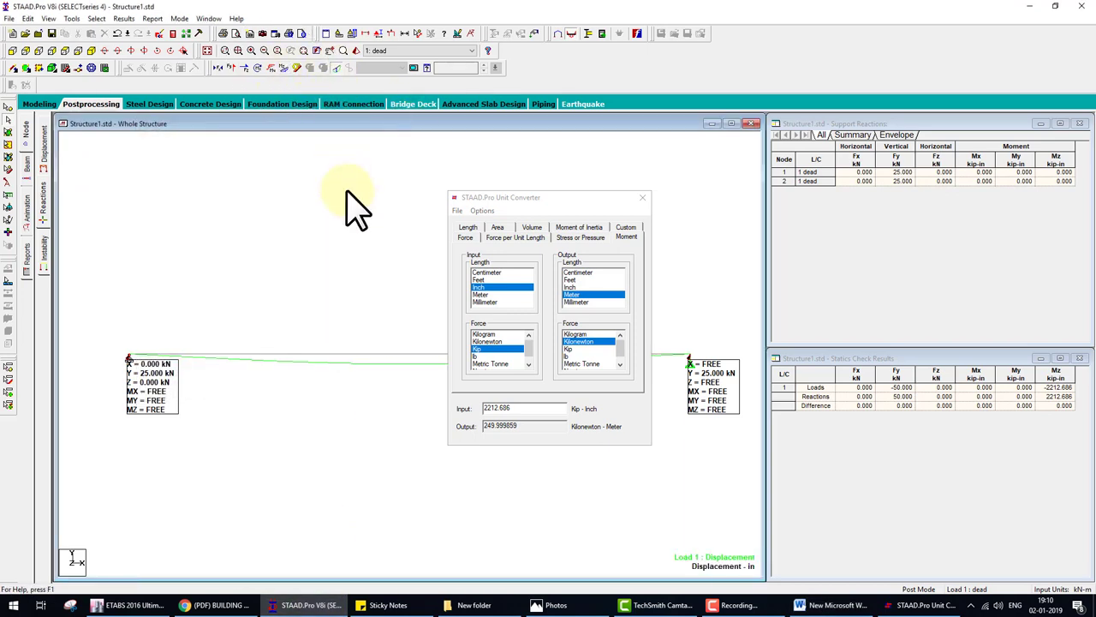
click(125, 18)
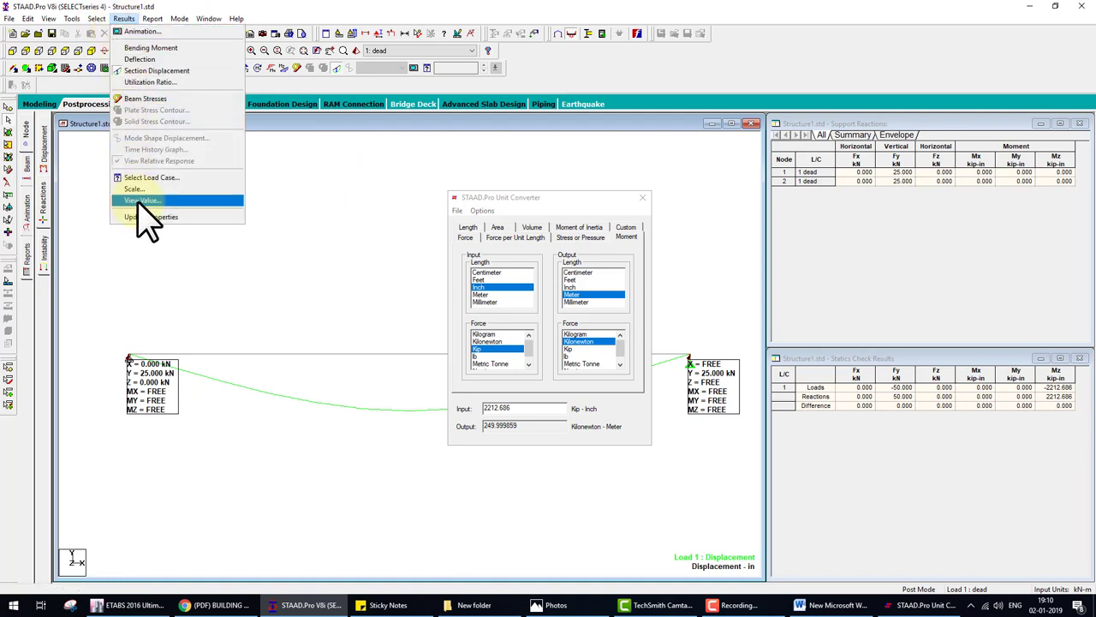
click(458, 197)
click(642, 198)
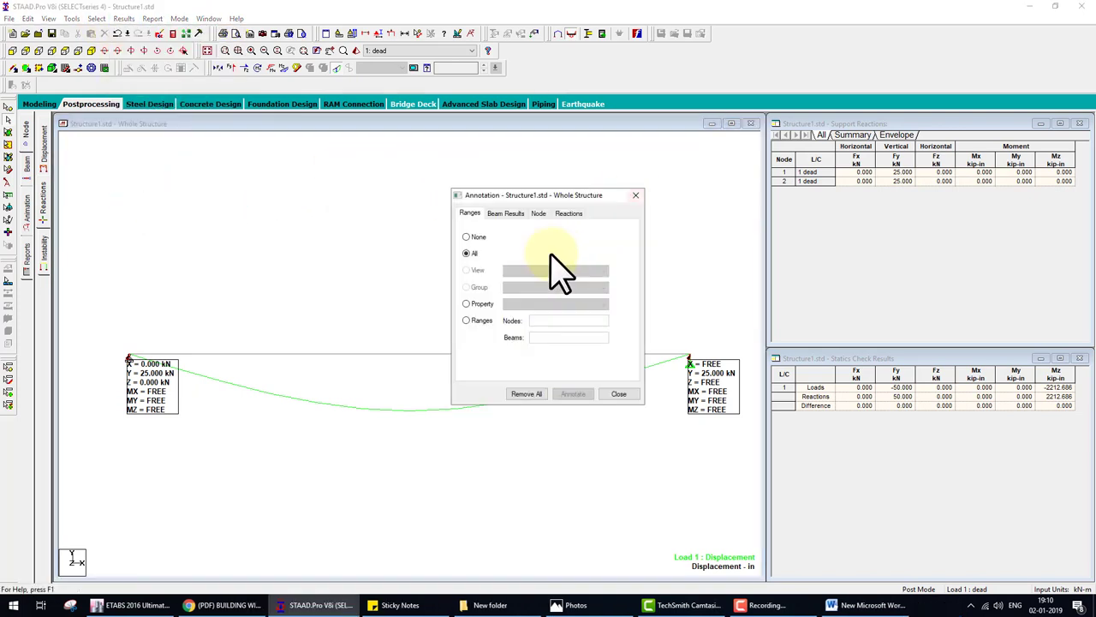
click(514, 213)
click(529, 240)
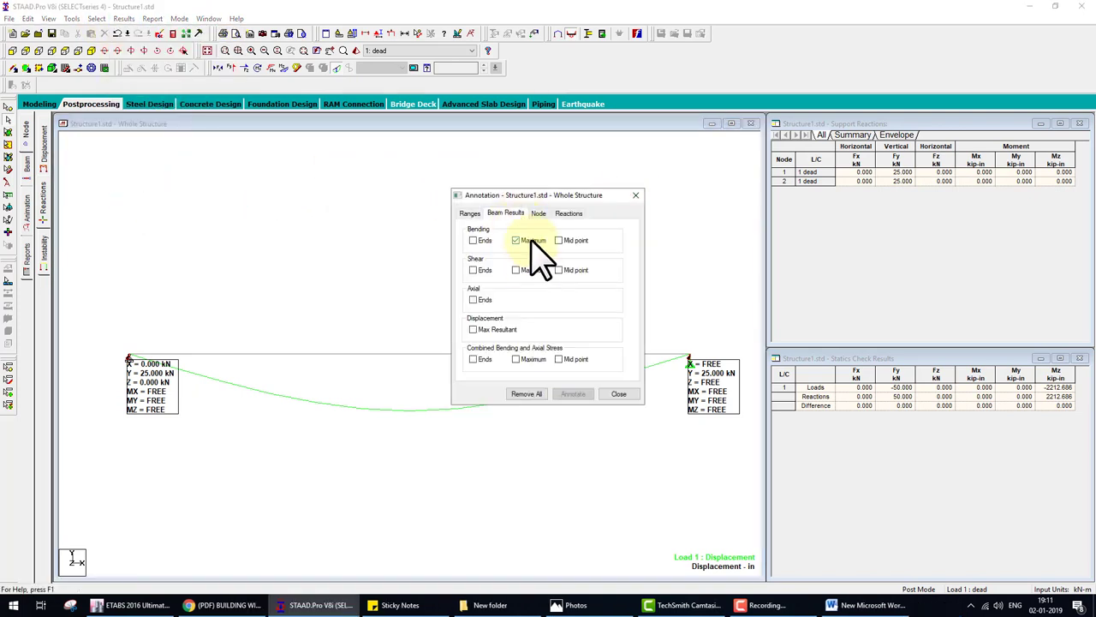
click(531, 242)
click(503, 330)
click(573, 394)
click(619, 394)
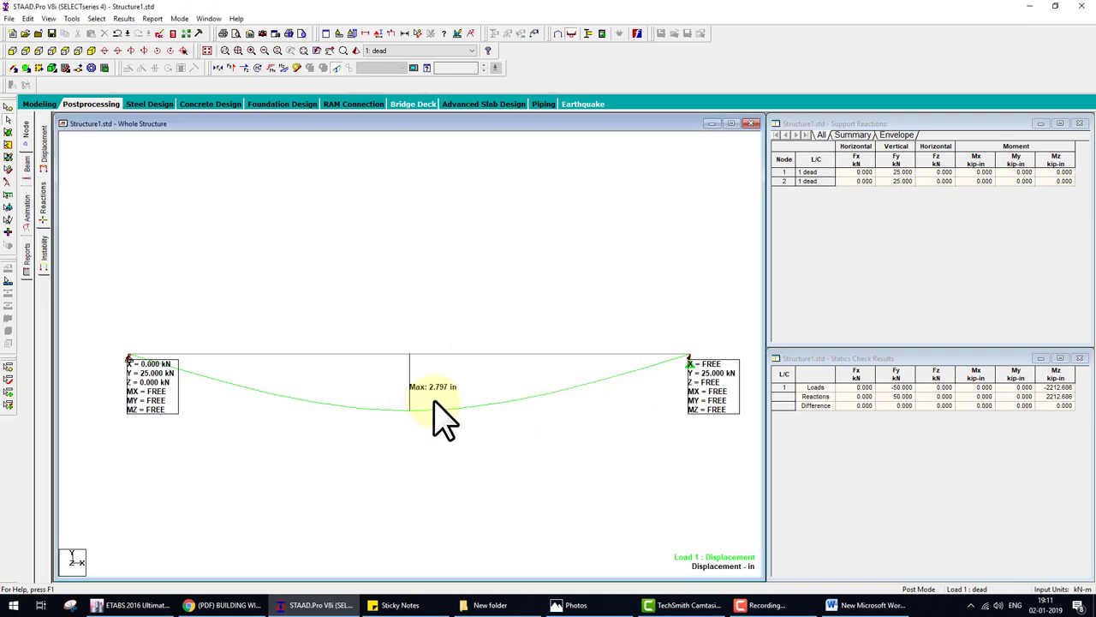
- Convert the 2.797 in deflection from inches to millimetres with the Unit Converter's Length tab
click(71, 17)
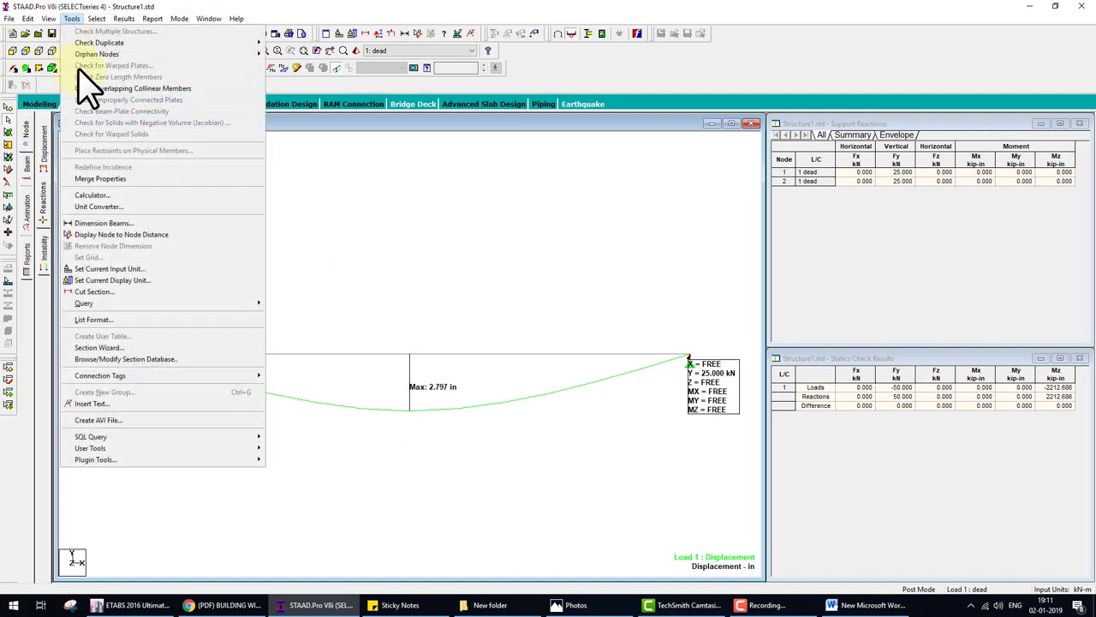
click(96, 206)
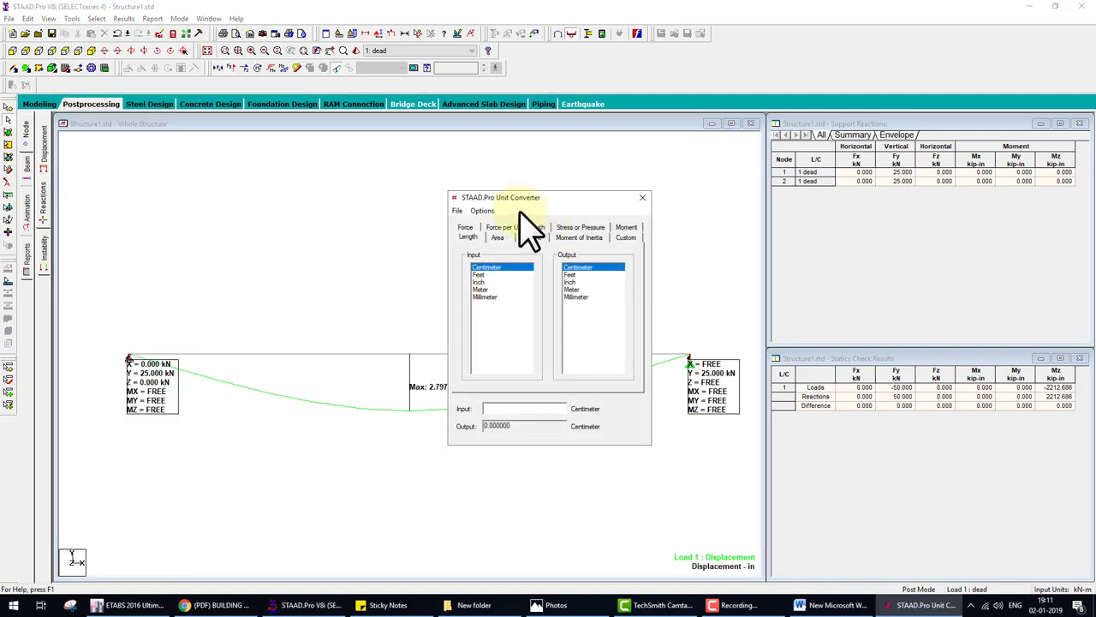
click(481, 281)
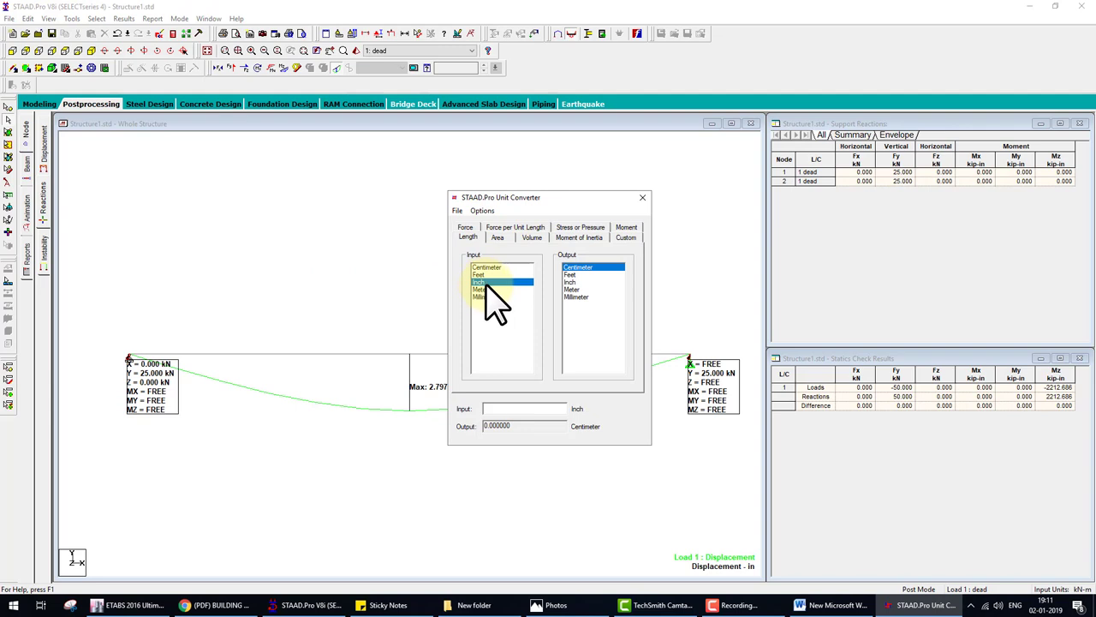
click(574, 297)
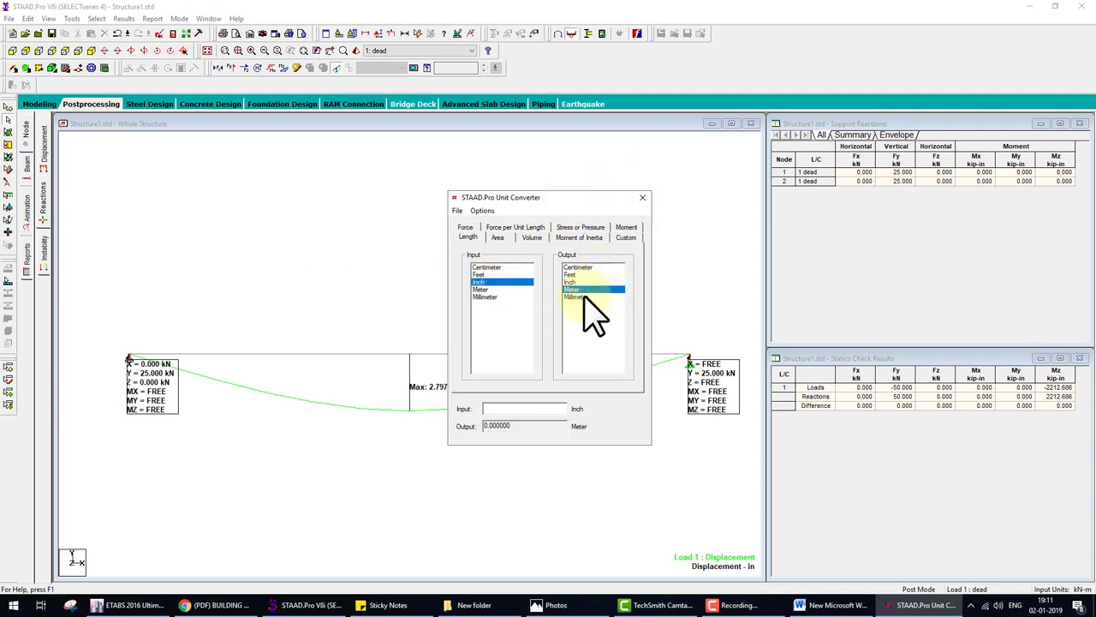
drag(558, 198, 645, 167)
text(2.797)
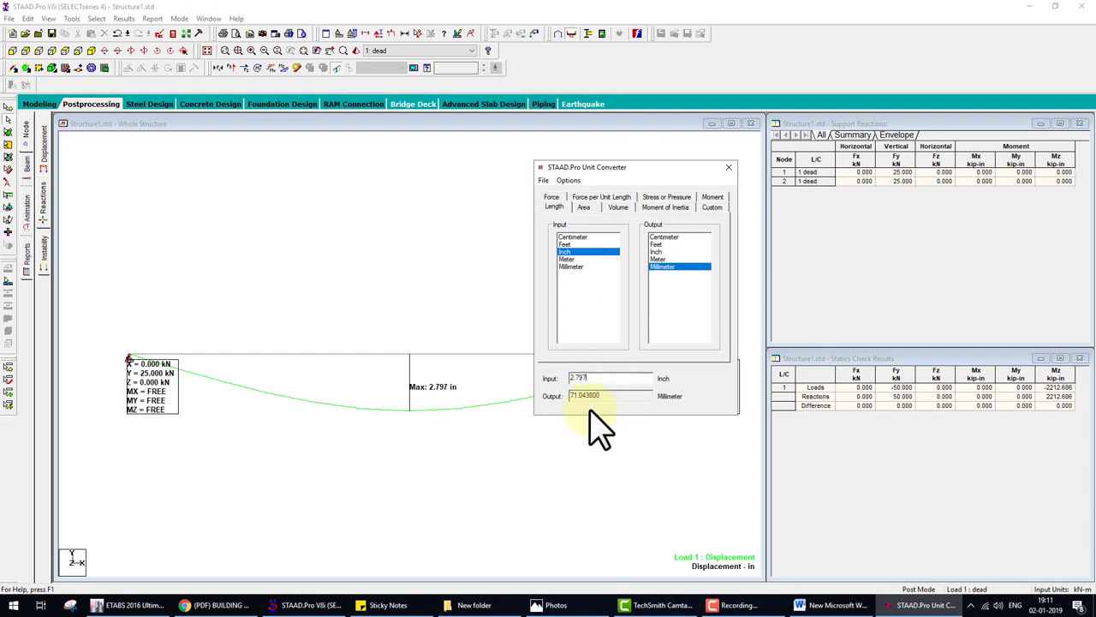
click(831, 605)
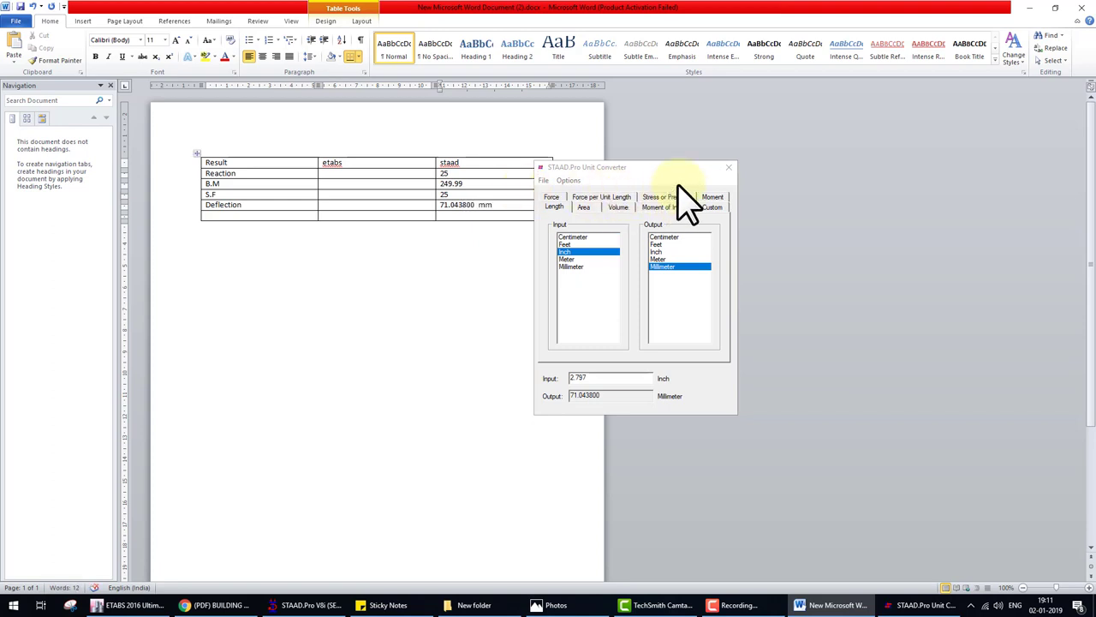
- Add kN and kN-M units to the staad column values, 25 kN and 249.99 kN-M
click(729, 167)
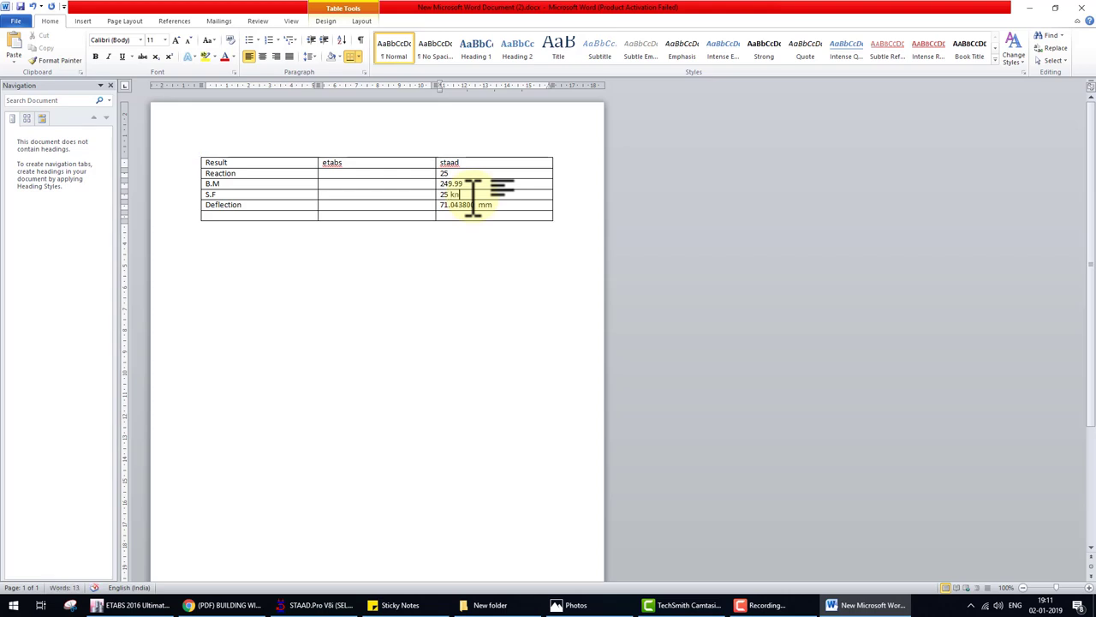
click(474, 195)
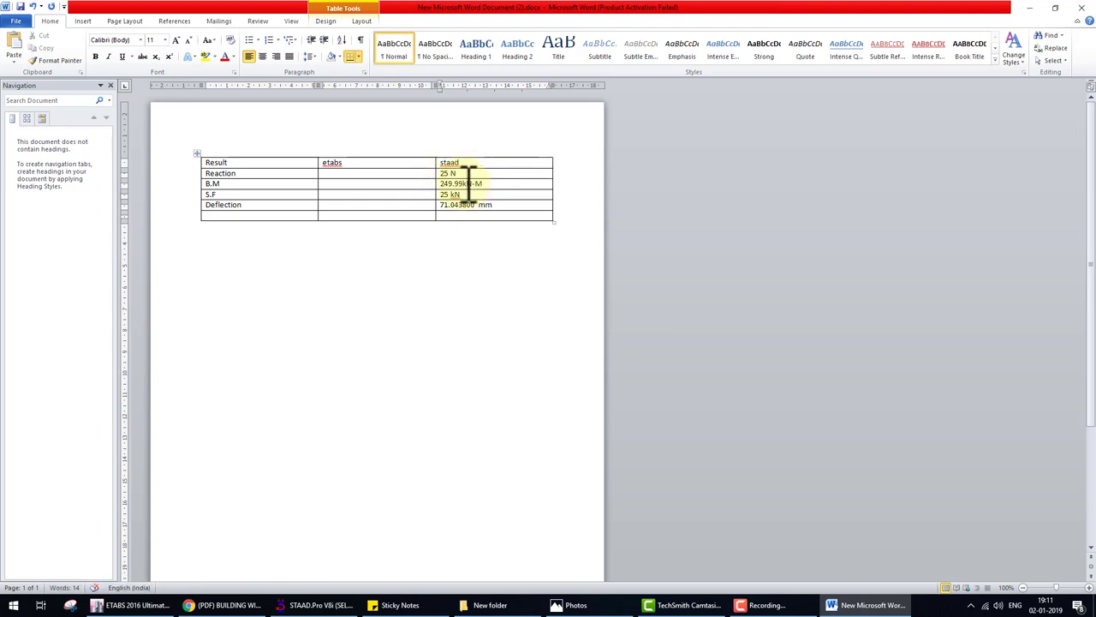
text(k)
click(463, 183)
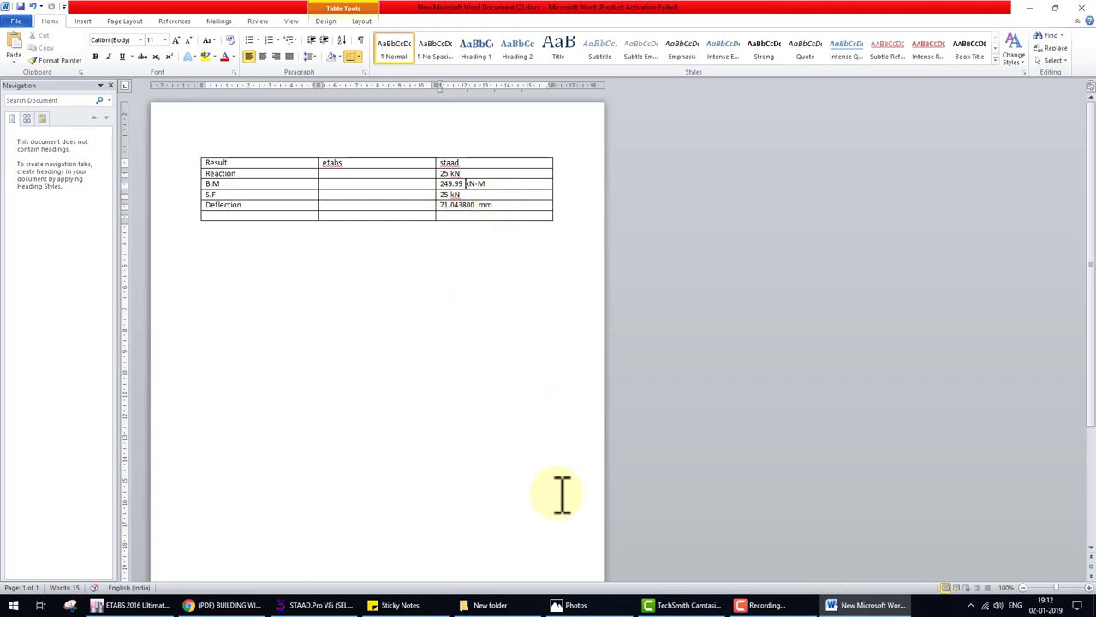
click(321, 605)
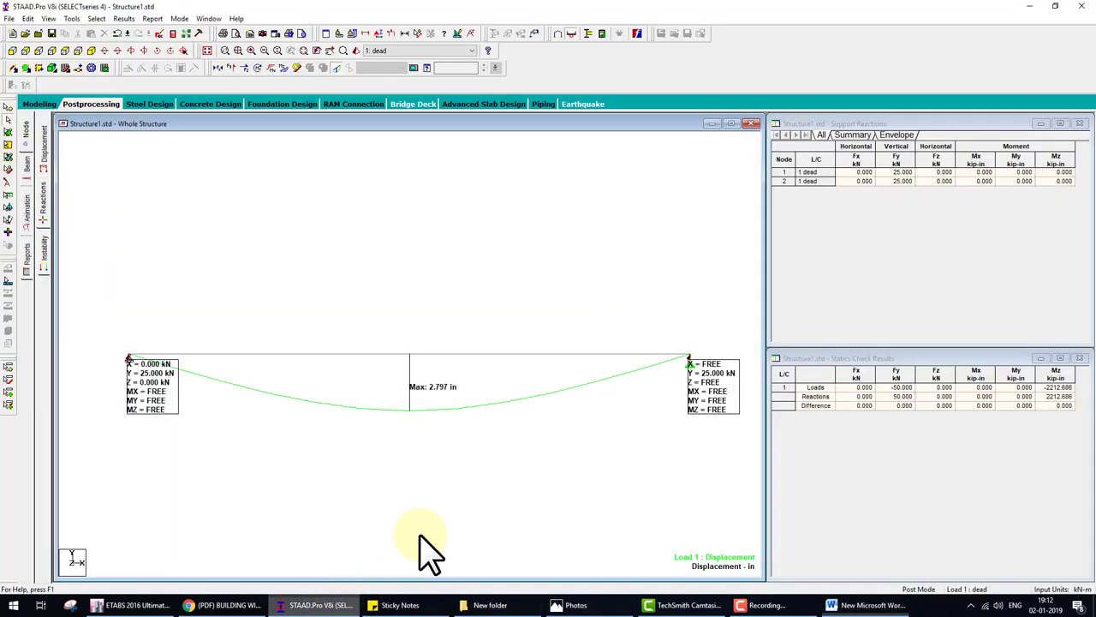
- Close STAAD.Pro and start a new ETABS model, discarding unsaved changes to model 123
click(1081, 8)
mouse_move(133, 605)
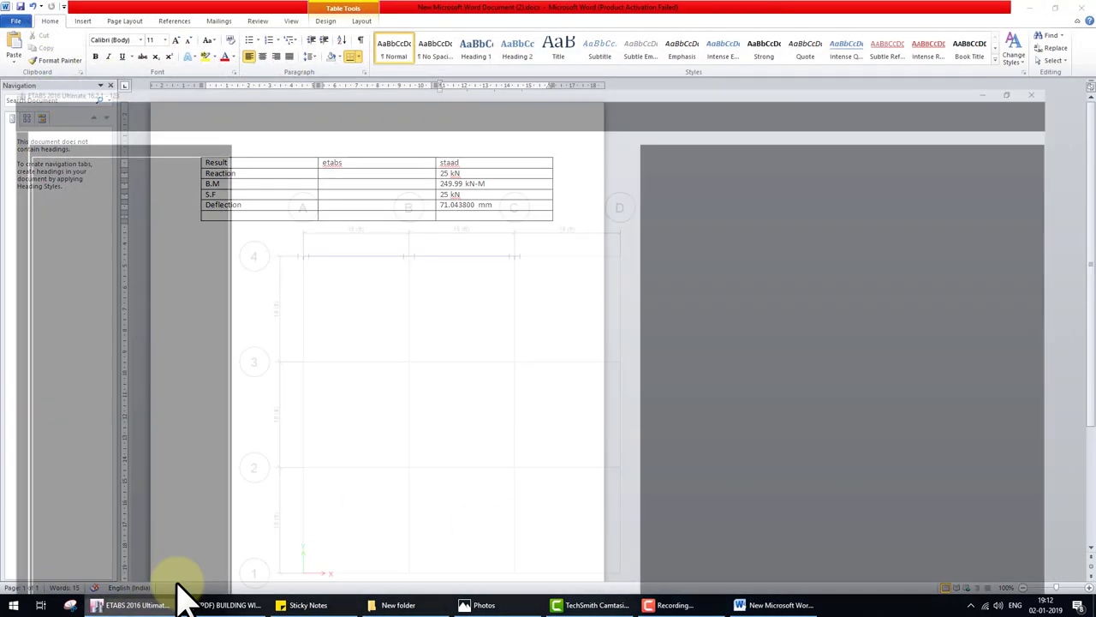
click(178, 588)
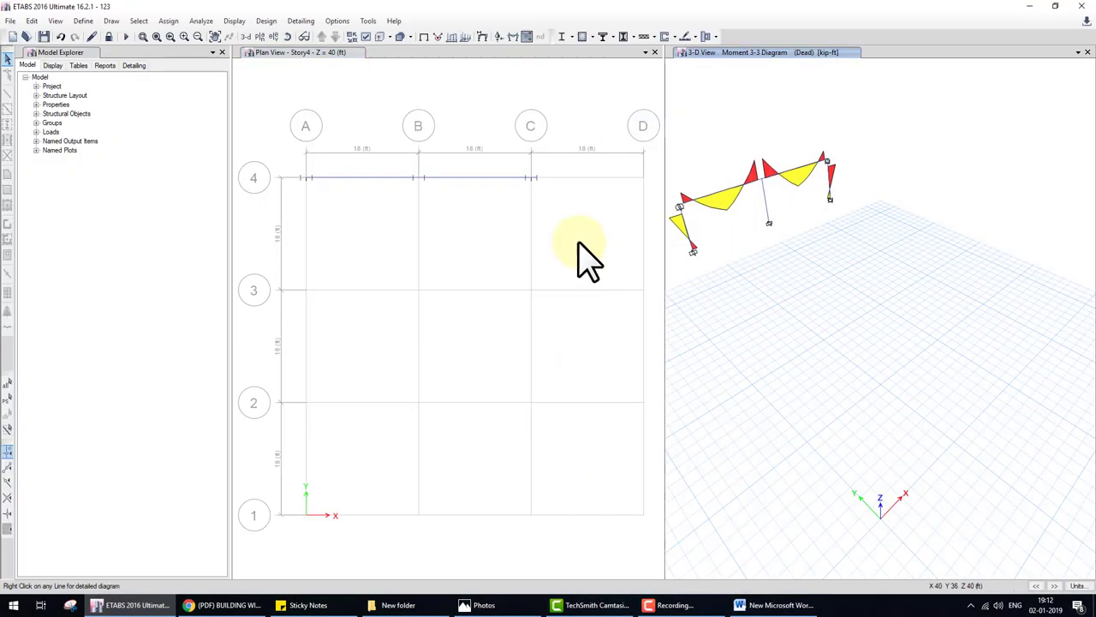
click(15, 38)
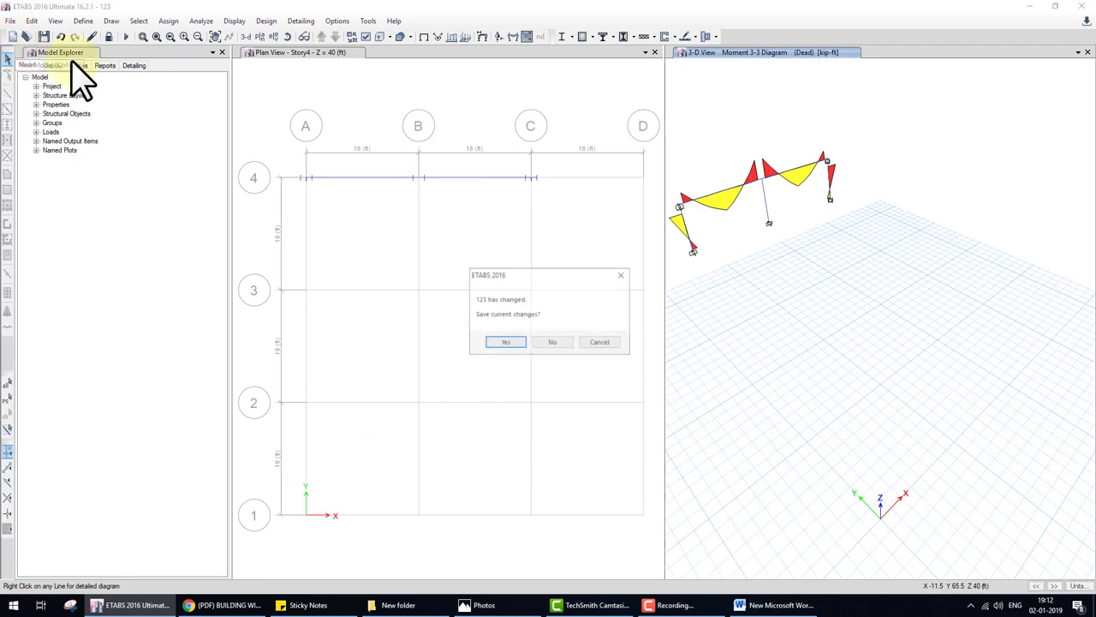
click(552, 342)
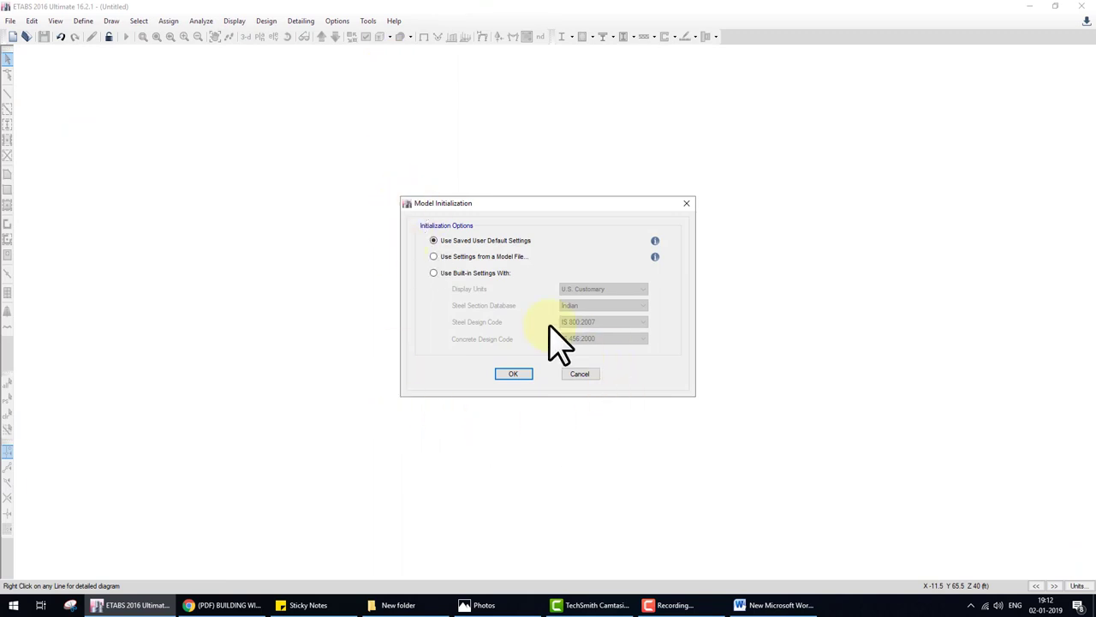
- Initialize the model with built-in settings, Metric SI display units and IS 800:2007 steel code
click(458, 274)
click(589, 290)
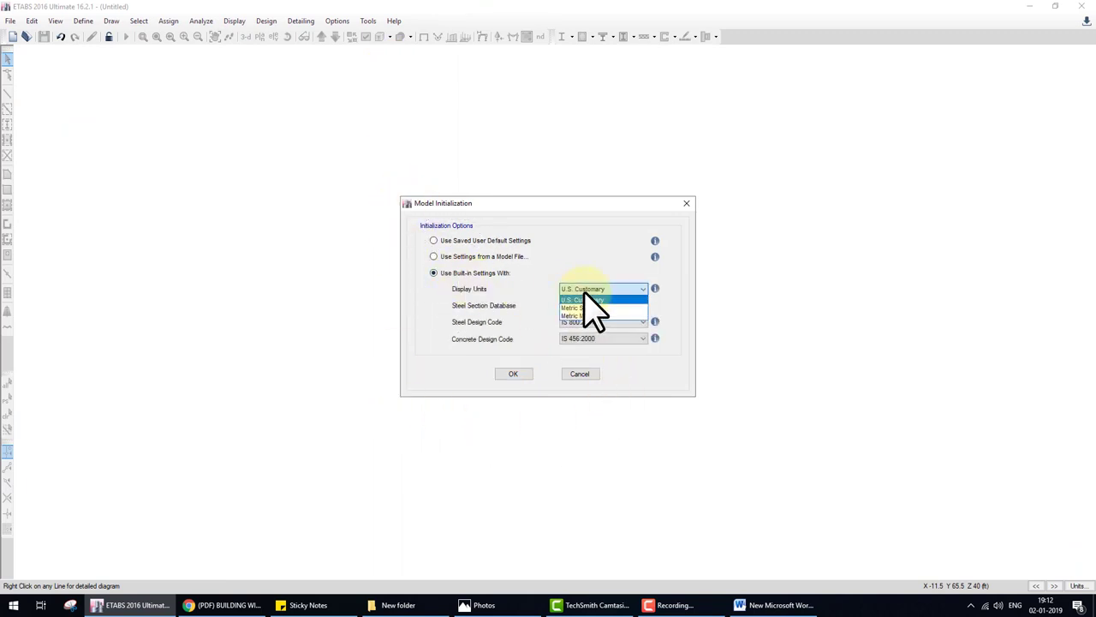
click(582, 309)
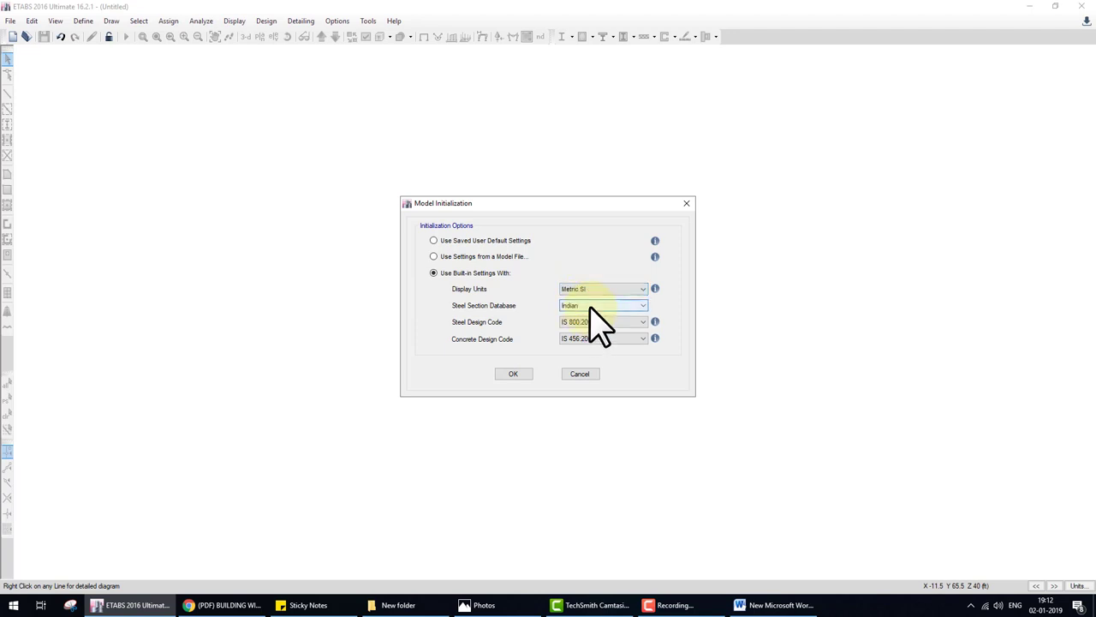
click(586, 323)
click(514, 375)
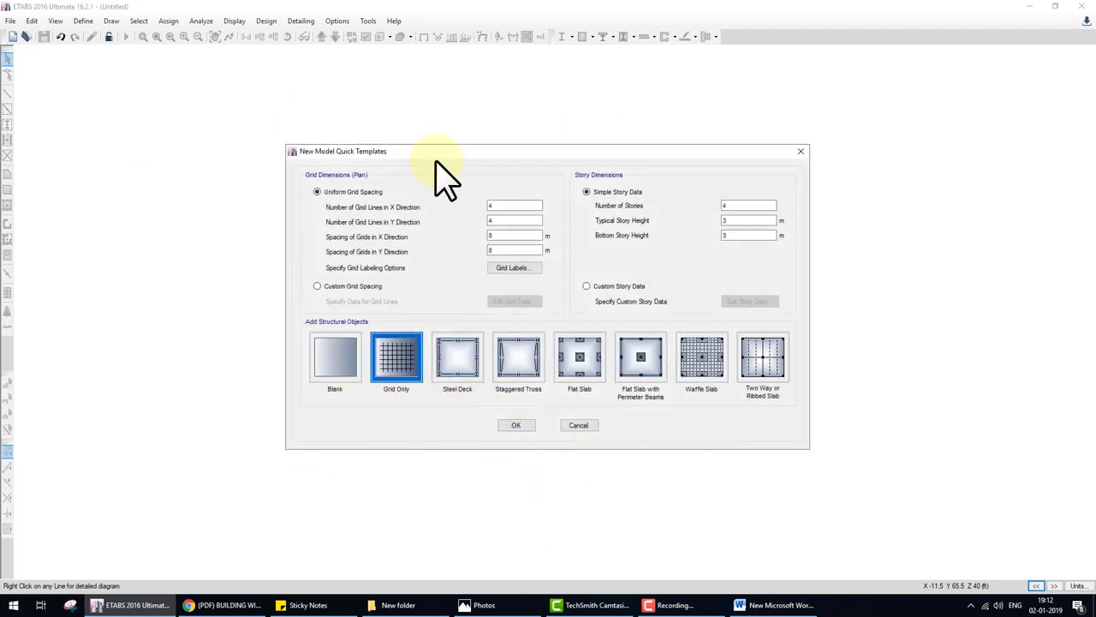
- Set the X grid spacing to 10 m in the Grid Only template and create the model
double_click(503, 236)
text(10)
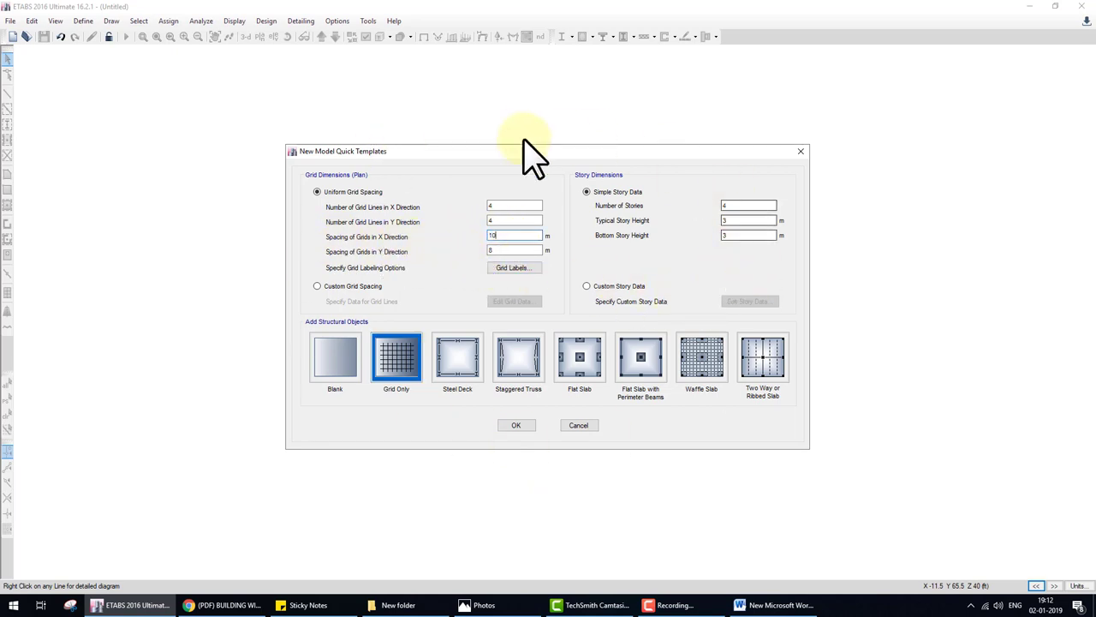
click(527, 423)
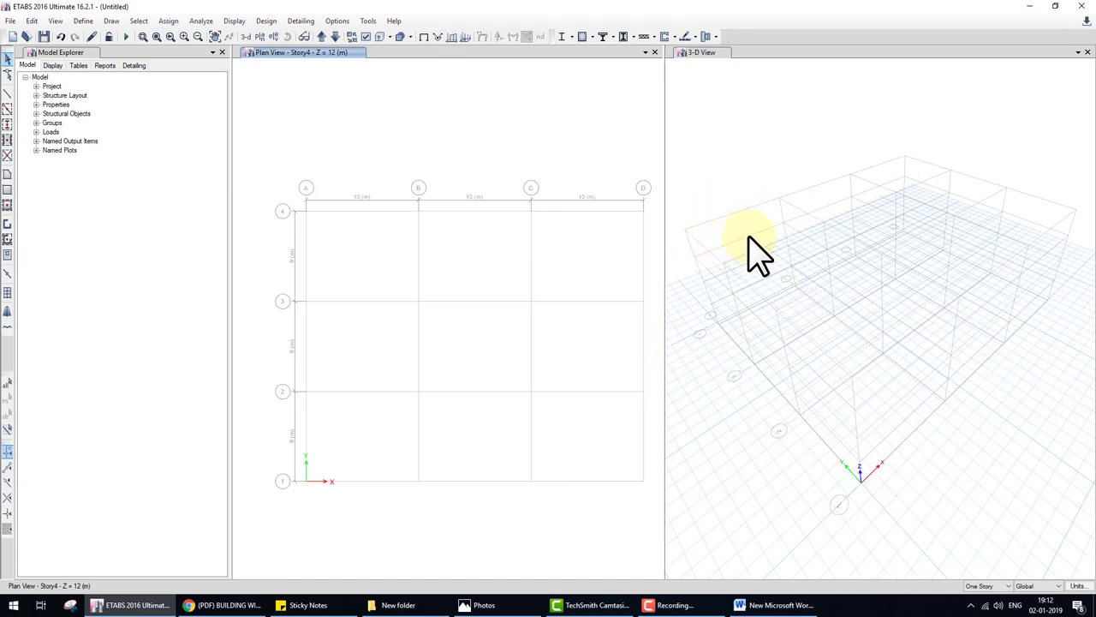
- Review the defined materials without changes, then open the Frame Sections properties list
click(7, 109)
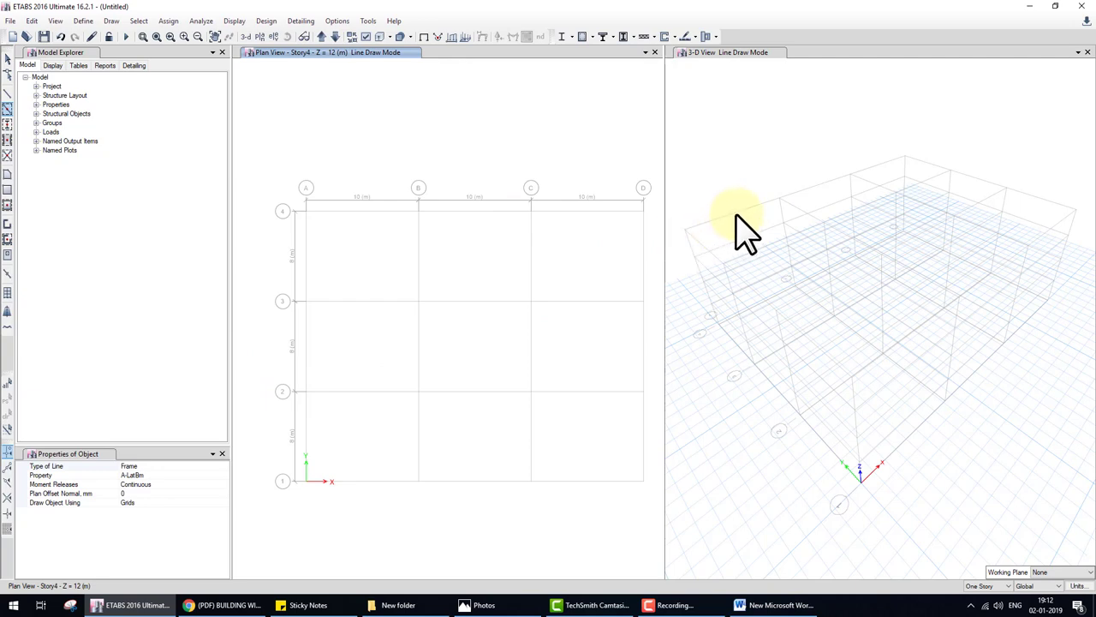
click(83, 20)
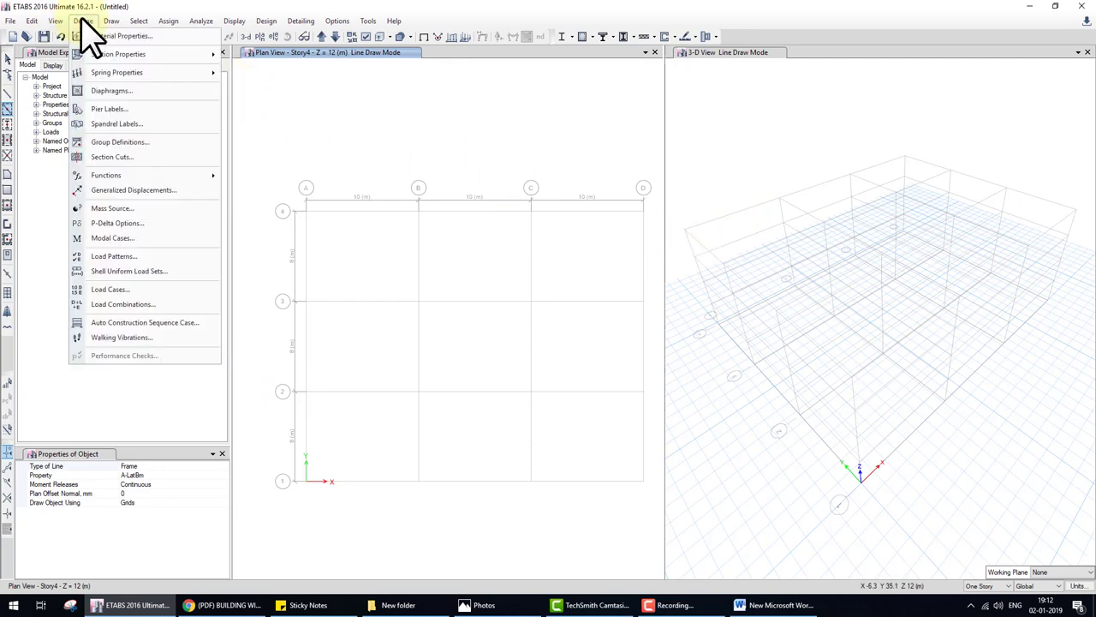
click(120, 36)
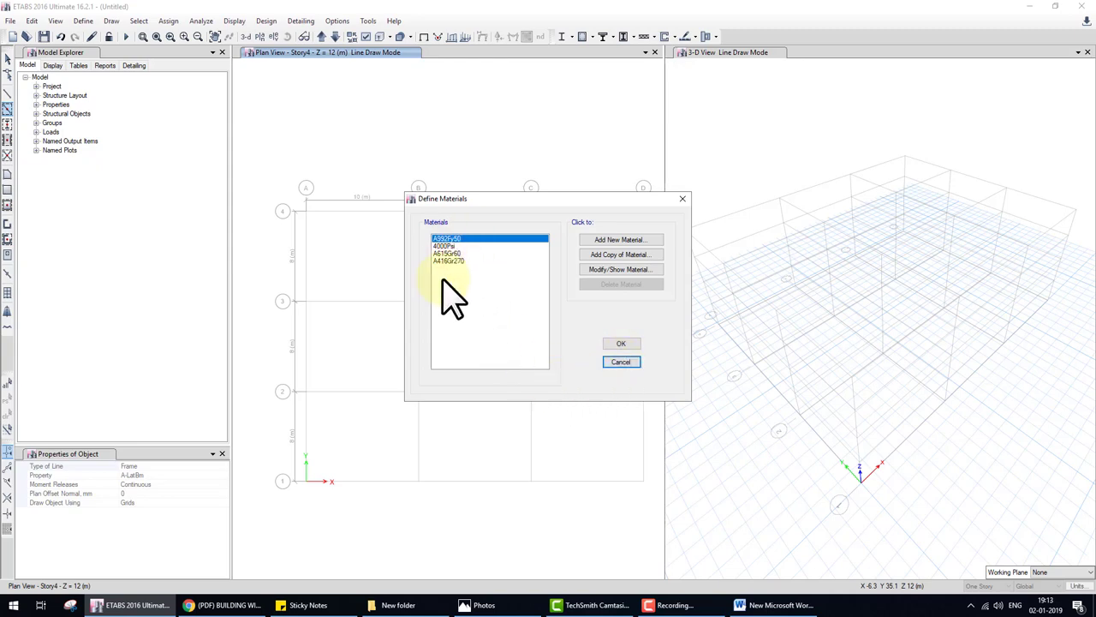
click(631, 362)
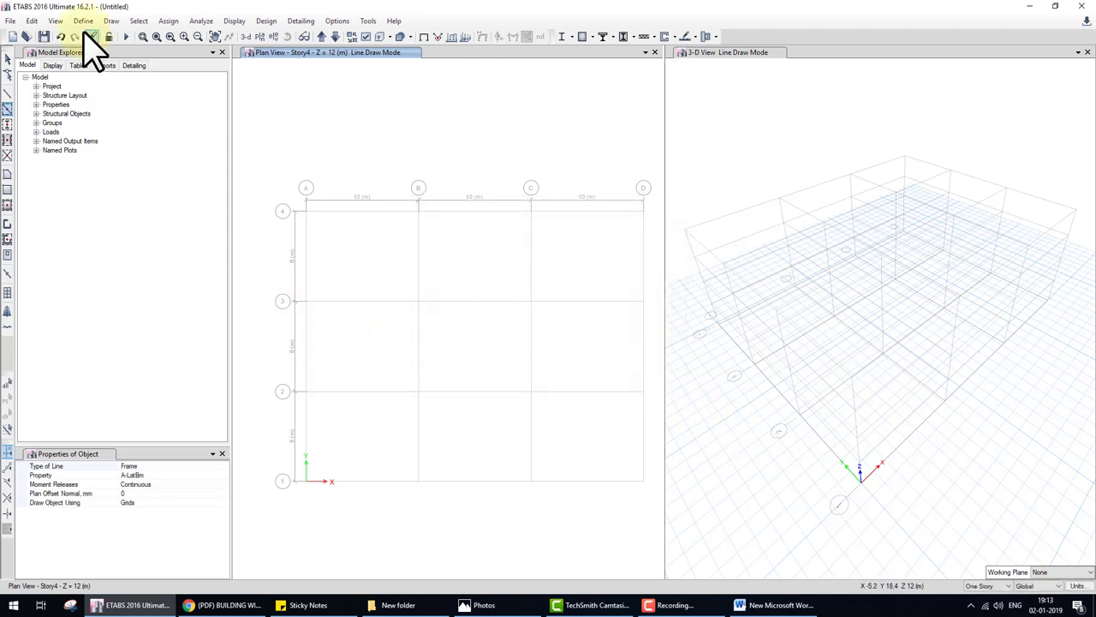
click(83, 20)
mouse_move(118, 54)
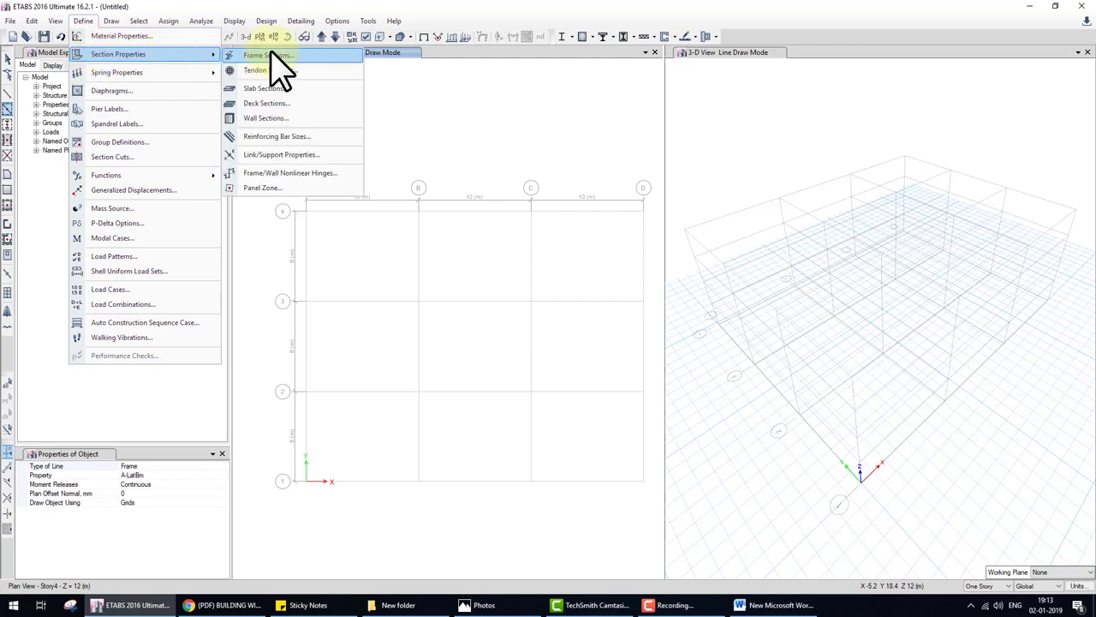
click(274, 57)
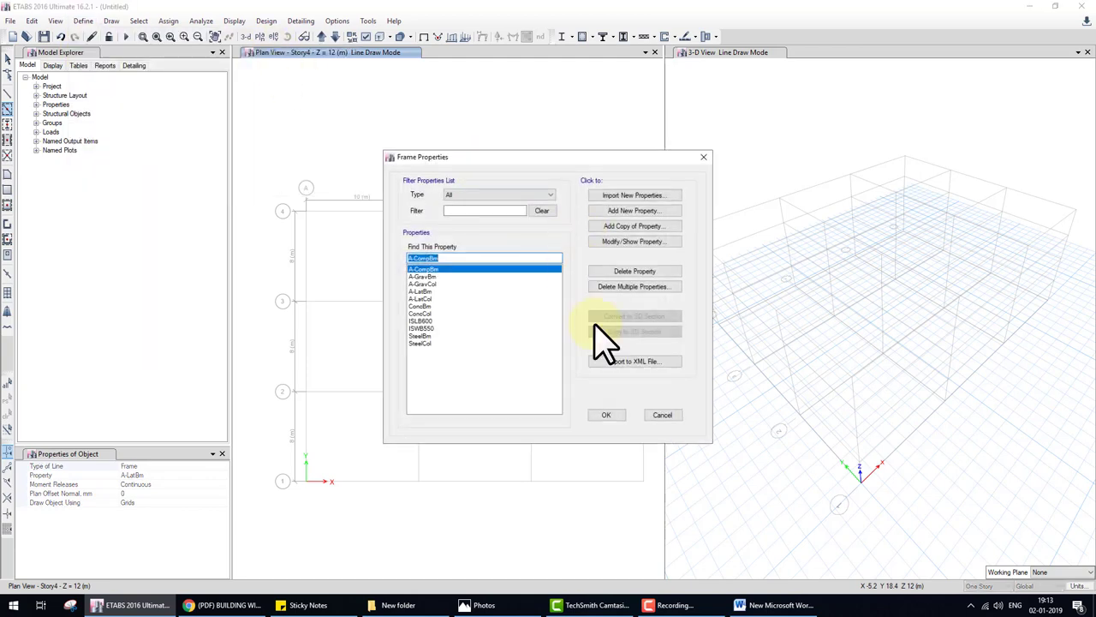
- Add a concrete rectangular frame section FSec1 with 300 mm depth and 300 mm width
click(661, 415)
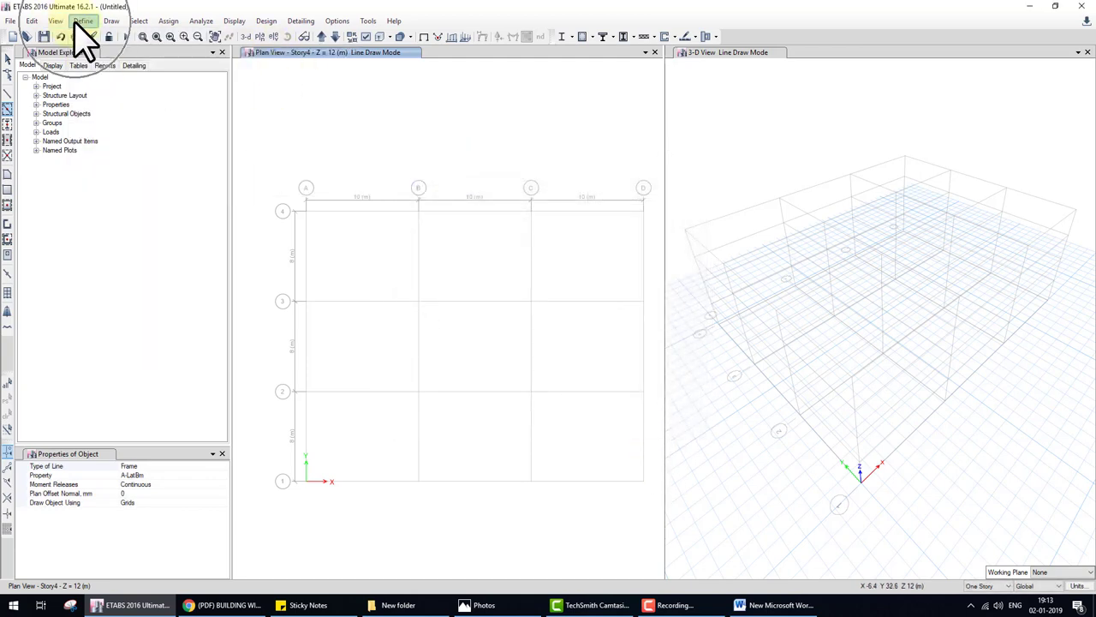
click(83, 20)
mouse_move(101, 49)
click(268, 55)
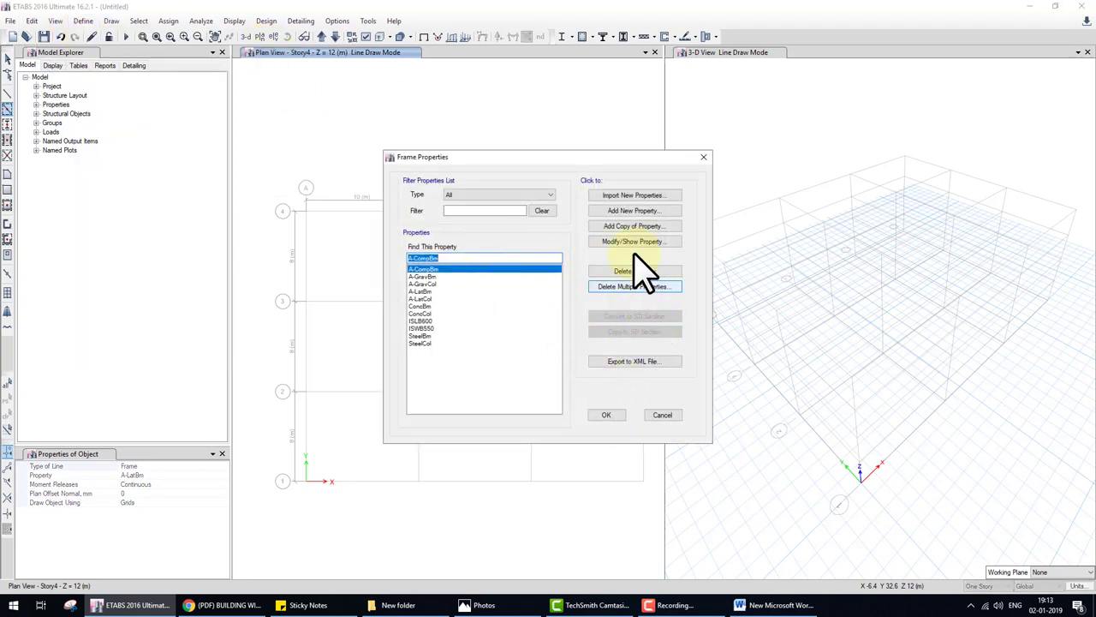
click(634, 211)
click(364, 270)
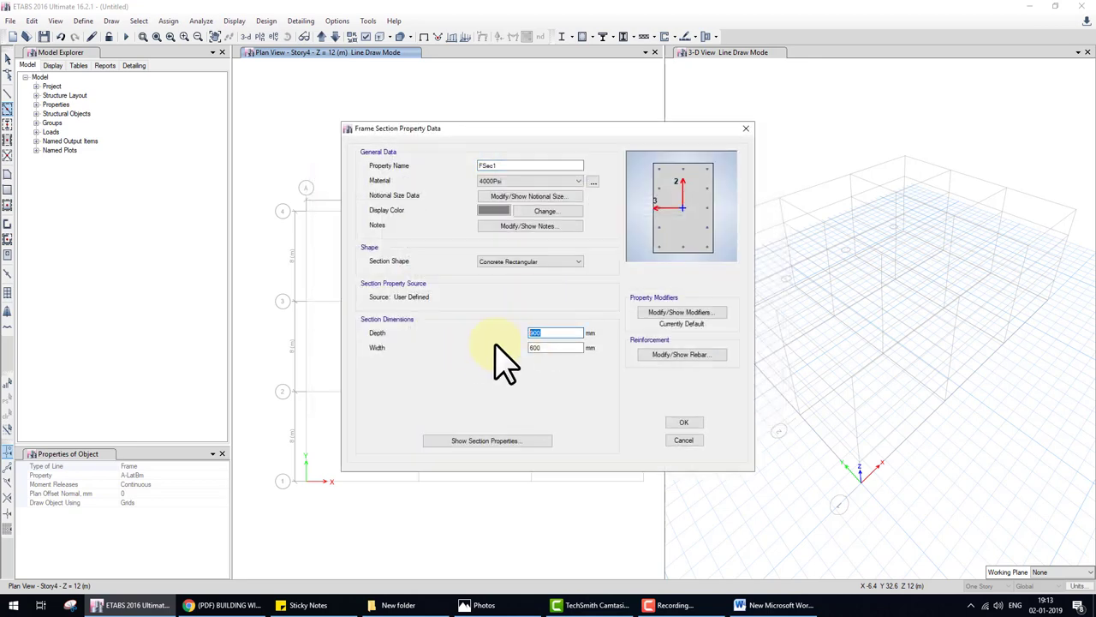
text(3)
key(Tab)
text(300)
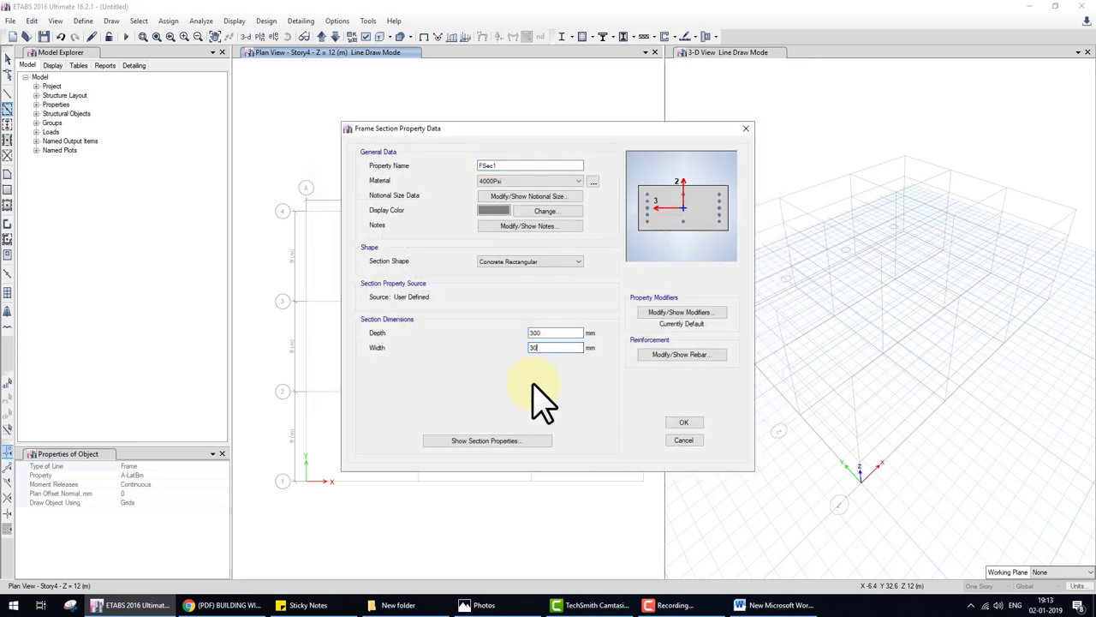
click(681, 422)
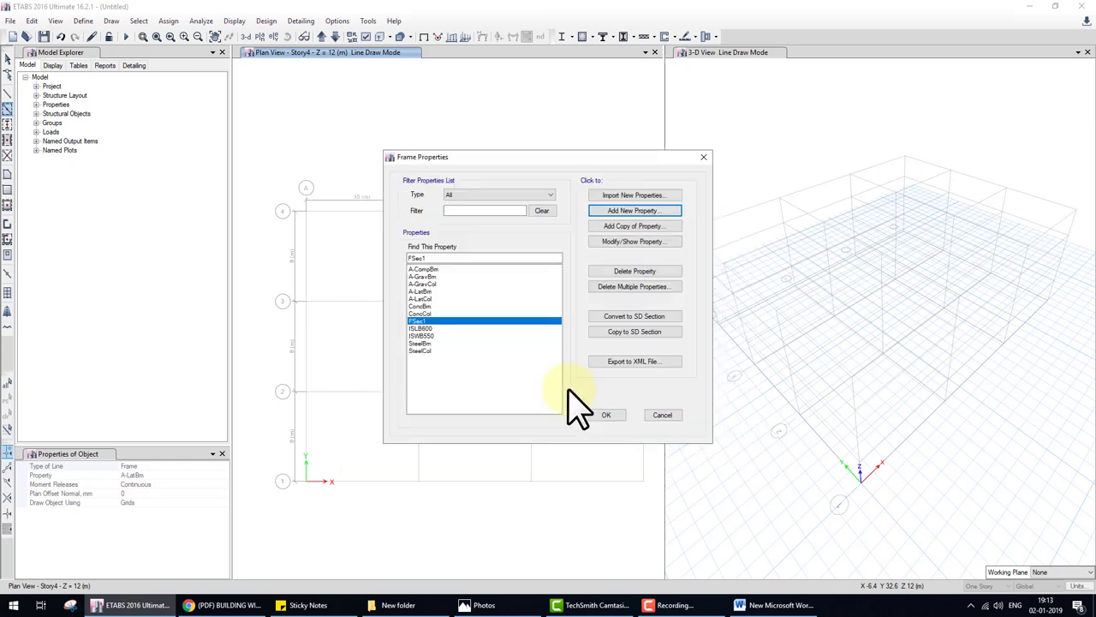
- Rename section FSec1 to beam and confirm the frame section definitions
double_click(432, 322)
text(bea)
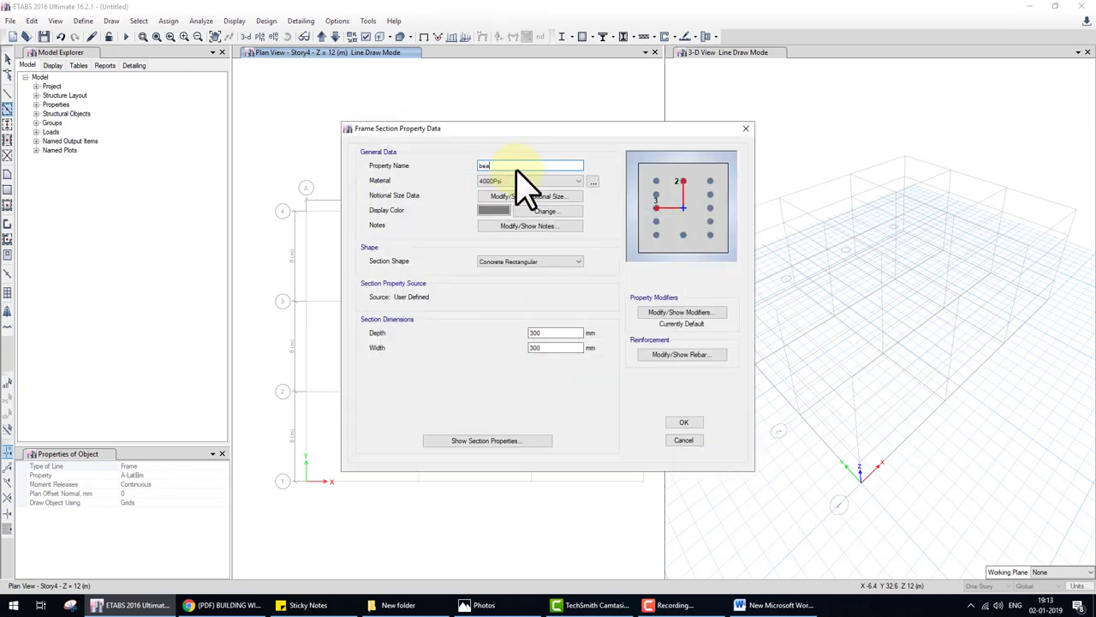
text(m)
click(683, 423)
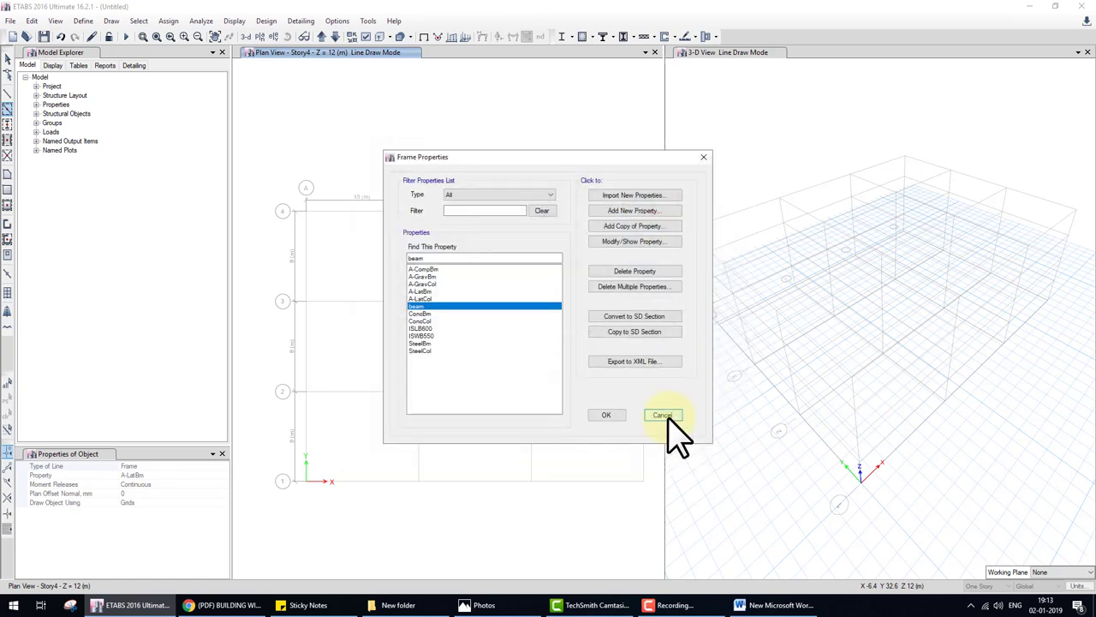
click(605, 415)
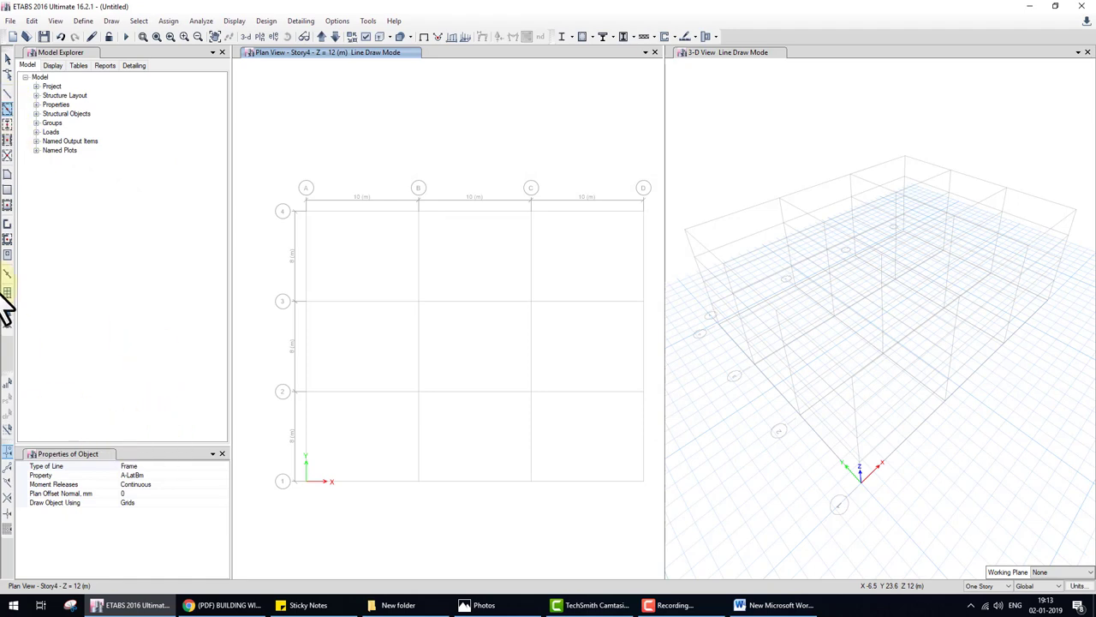
- Draw a beam-section member along grid 4 from A to B, then select its B4 end joint
click(137, 476)
click(223, 476)
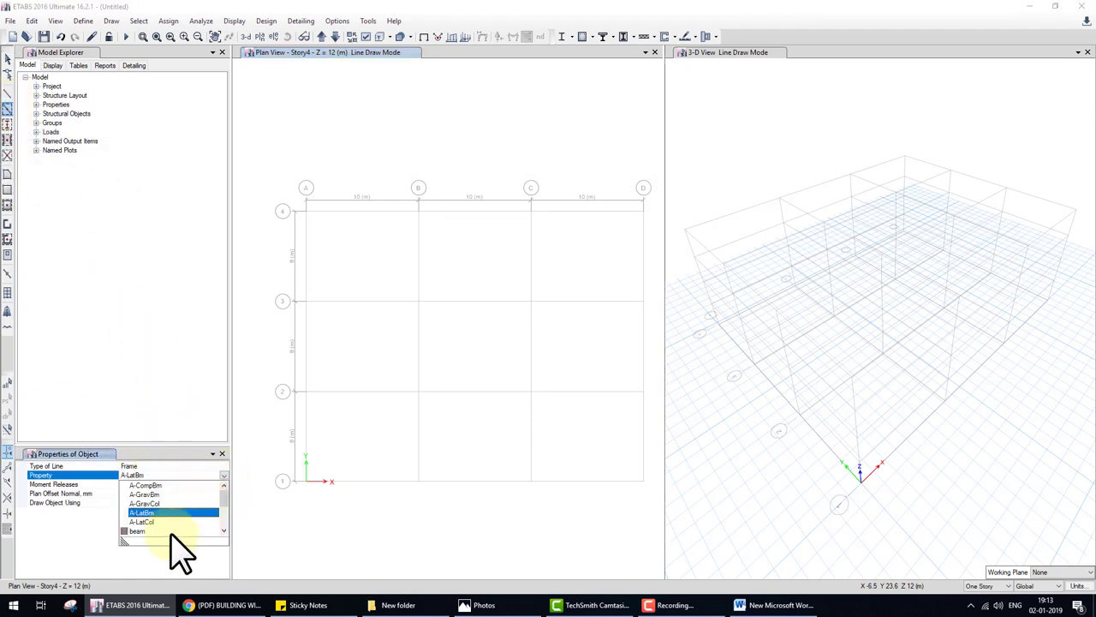
click(142, 531)
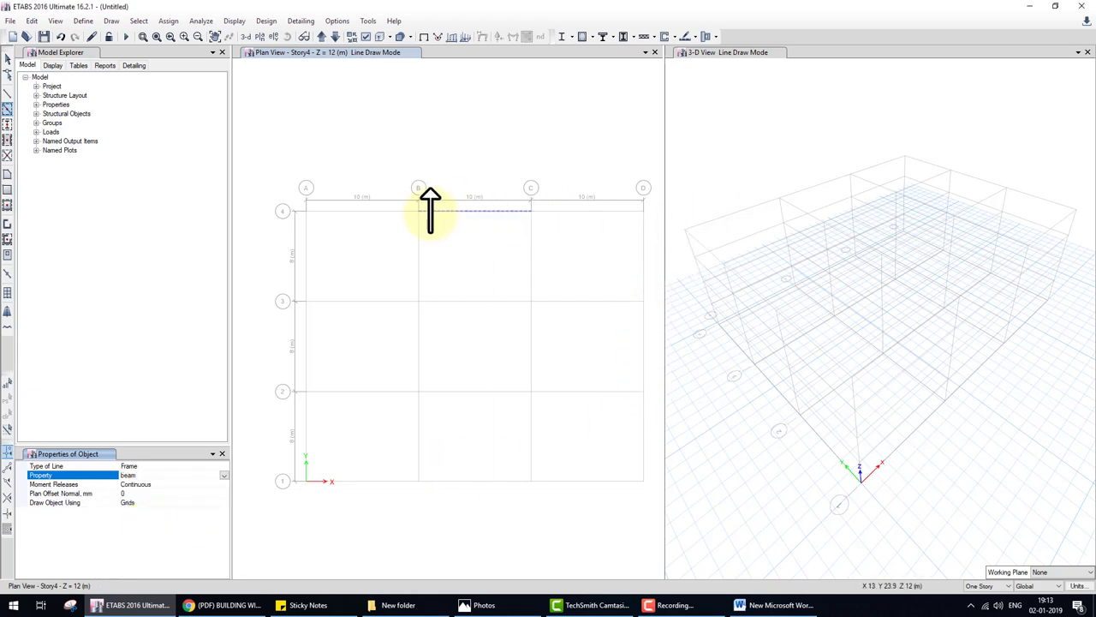
click(358, 186)
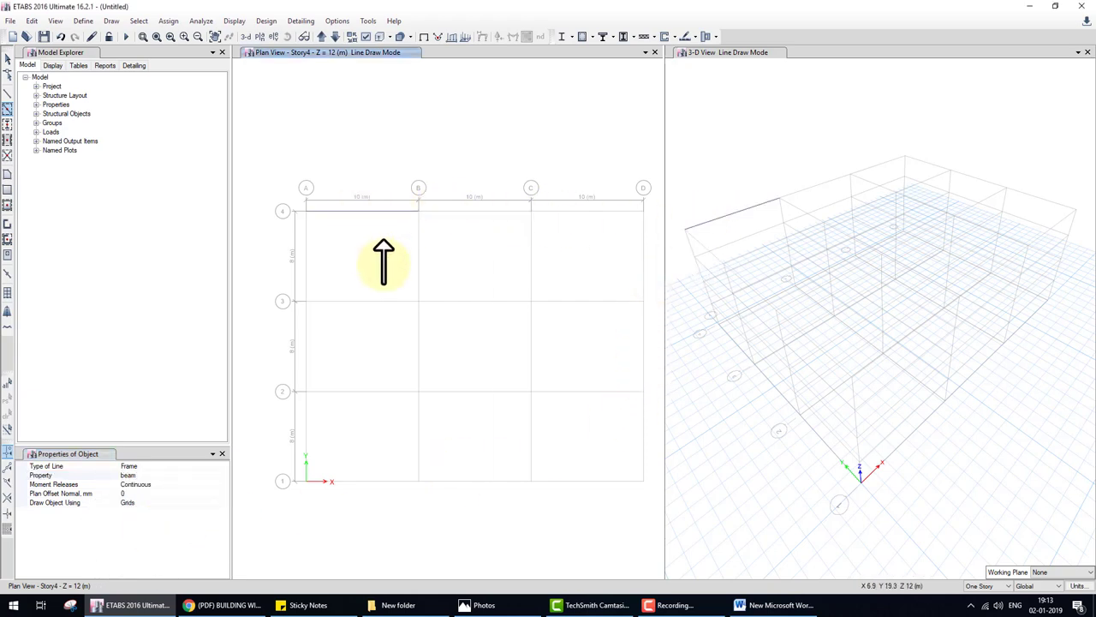
key(Escape)
click(779, 199)
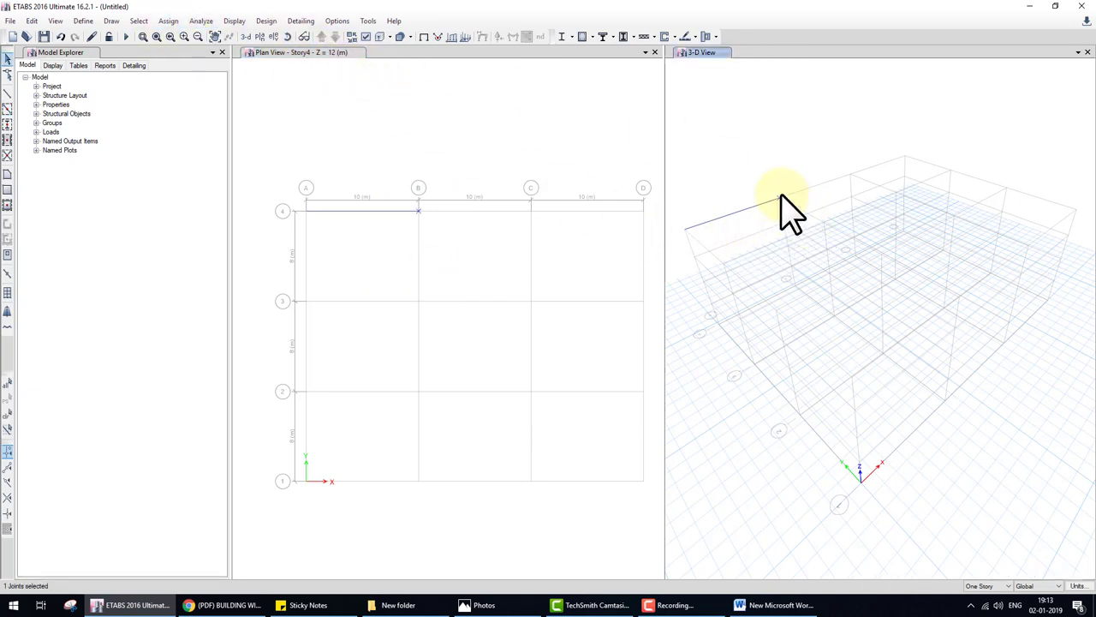
- Assign a pinned restraint to the first end joint of the beam
click(168, 20)
mouse_move(214, 36)
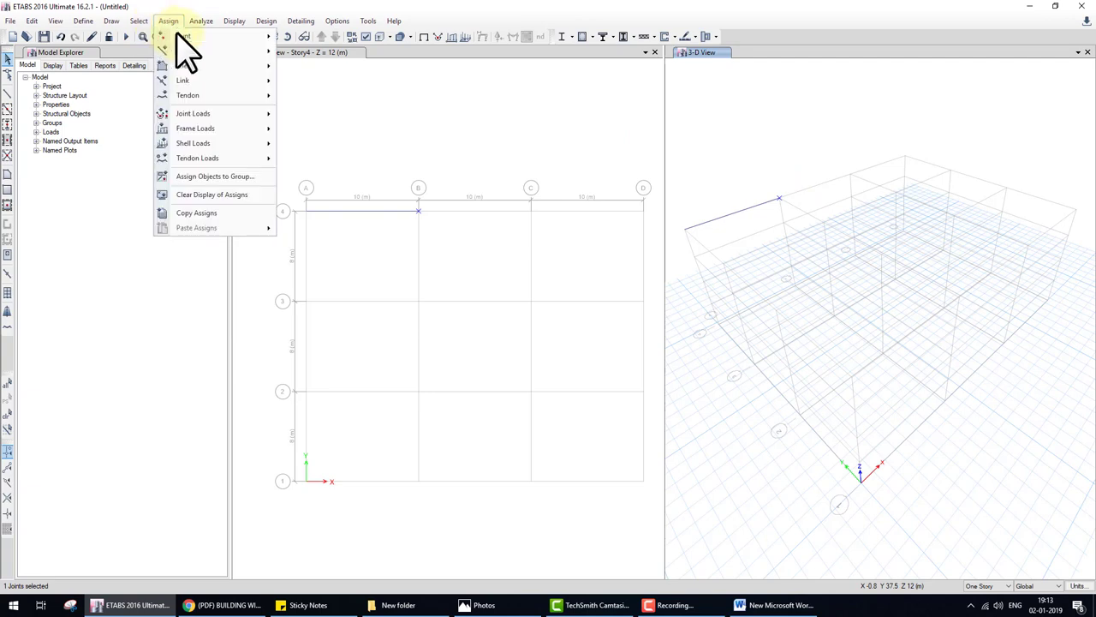
click(315, 37)
click(560, 341)
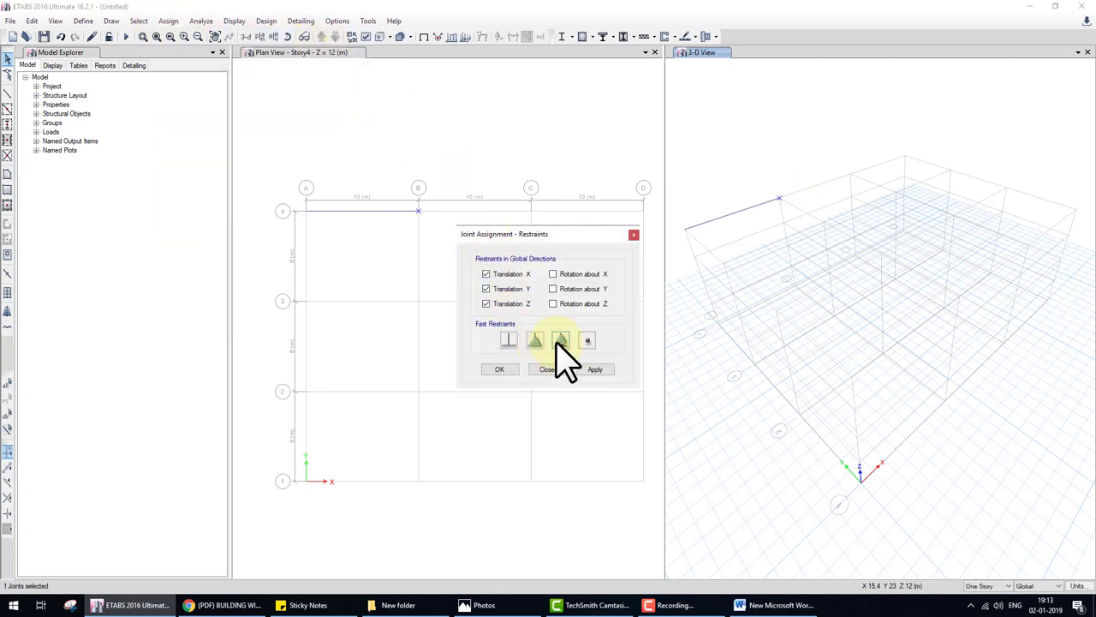
click(499, 370)
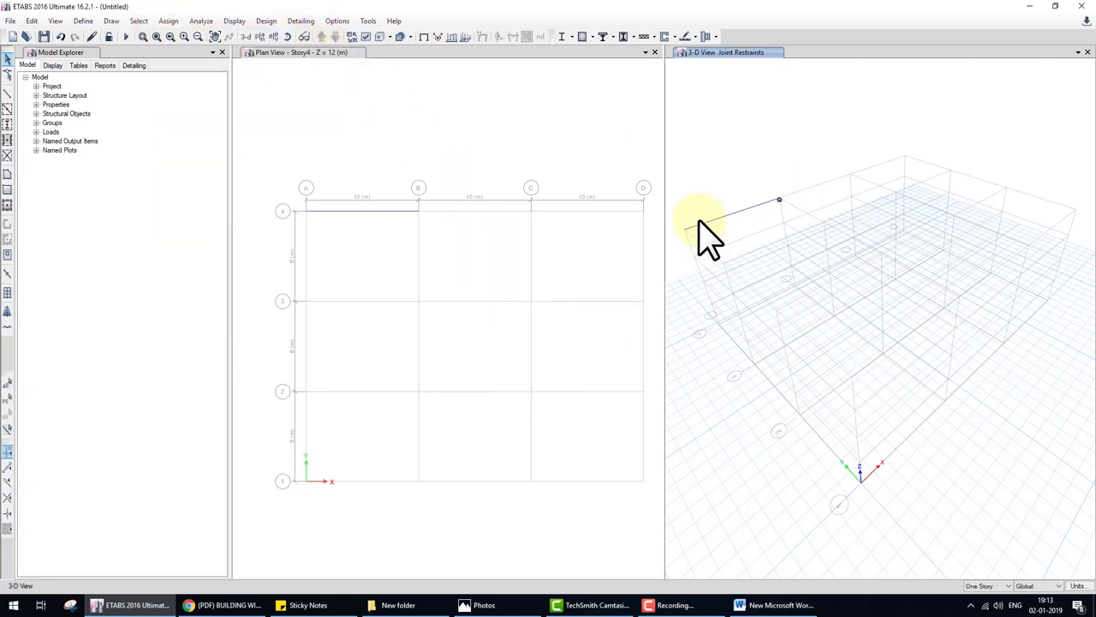
- Pin joint A4 as well, then select the A4–B4 beam
click(172, 17)
mouse_move(183, 35)
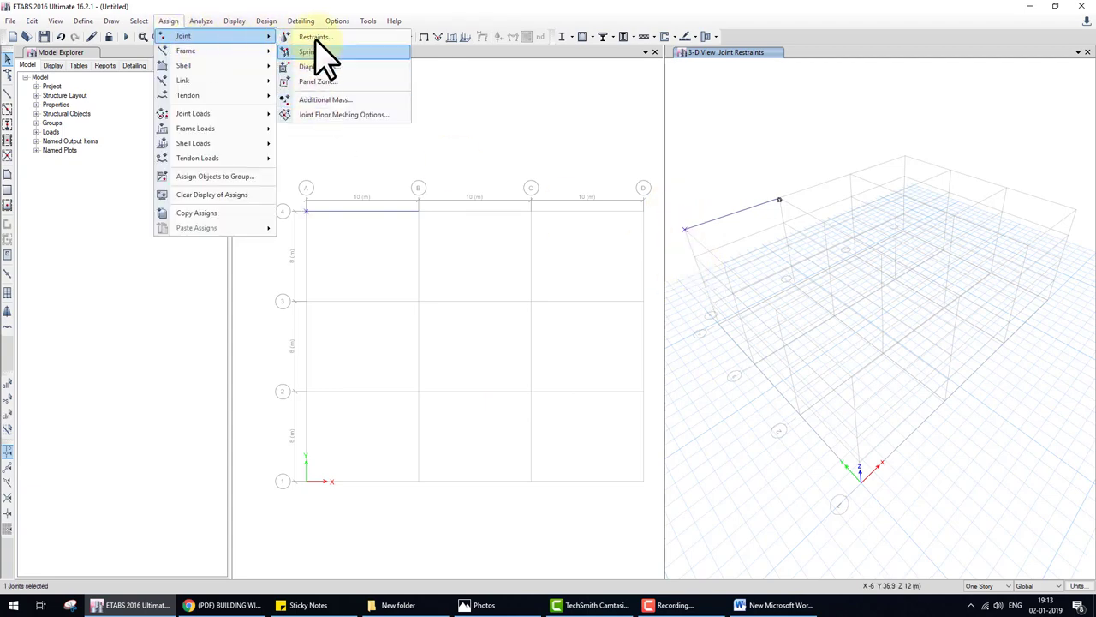
click(315, 38)
click(534, 340)
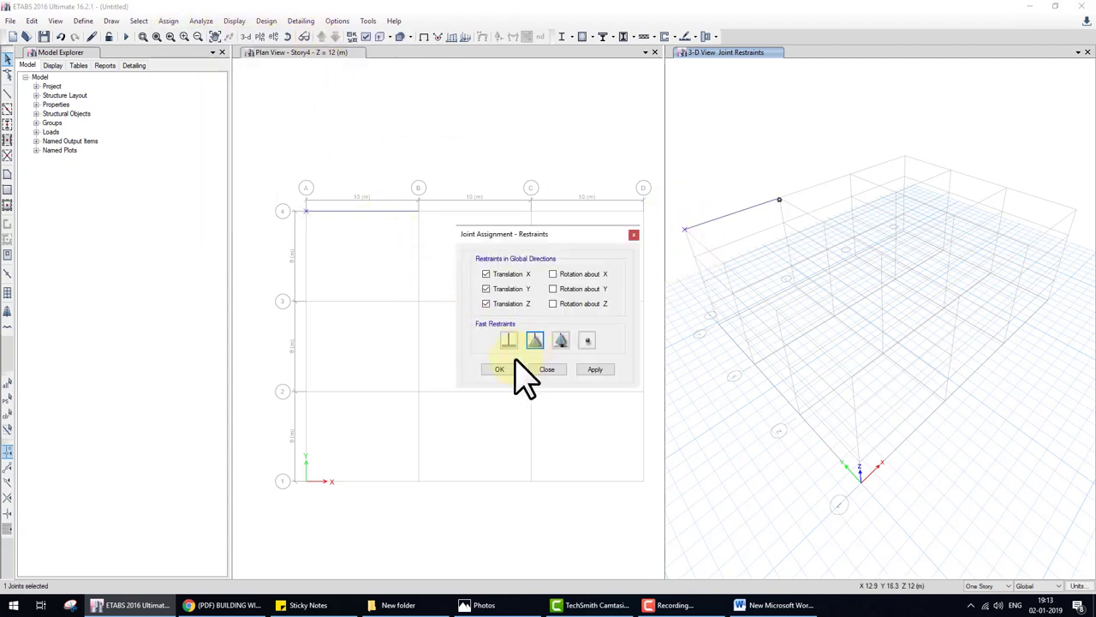
click(504, 368)
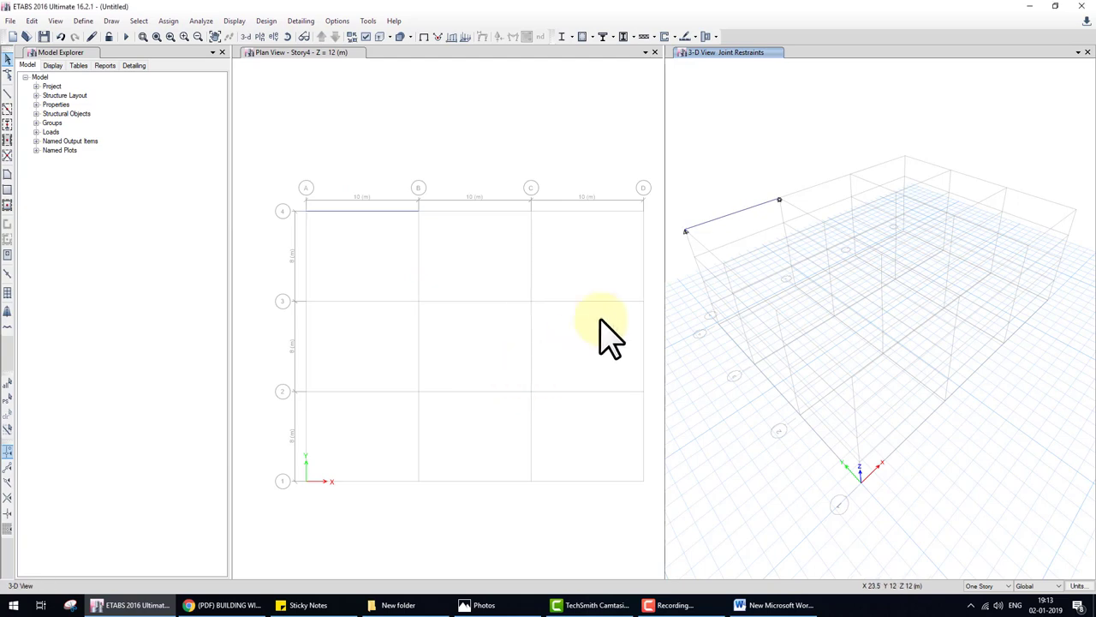
click(722, 217)
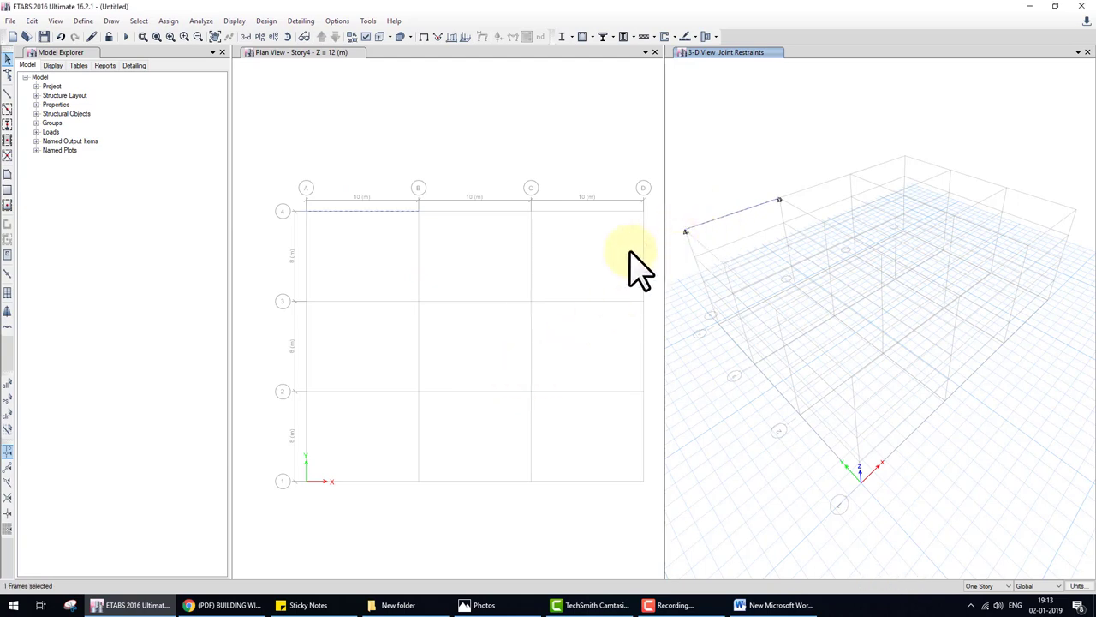
- Place a 50 kN point load on the beam at an absolute distance of 5 m from End-I
click(165, 23)
mouse_move(196, 129)
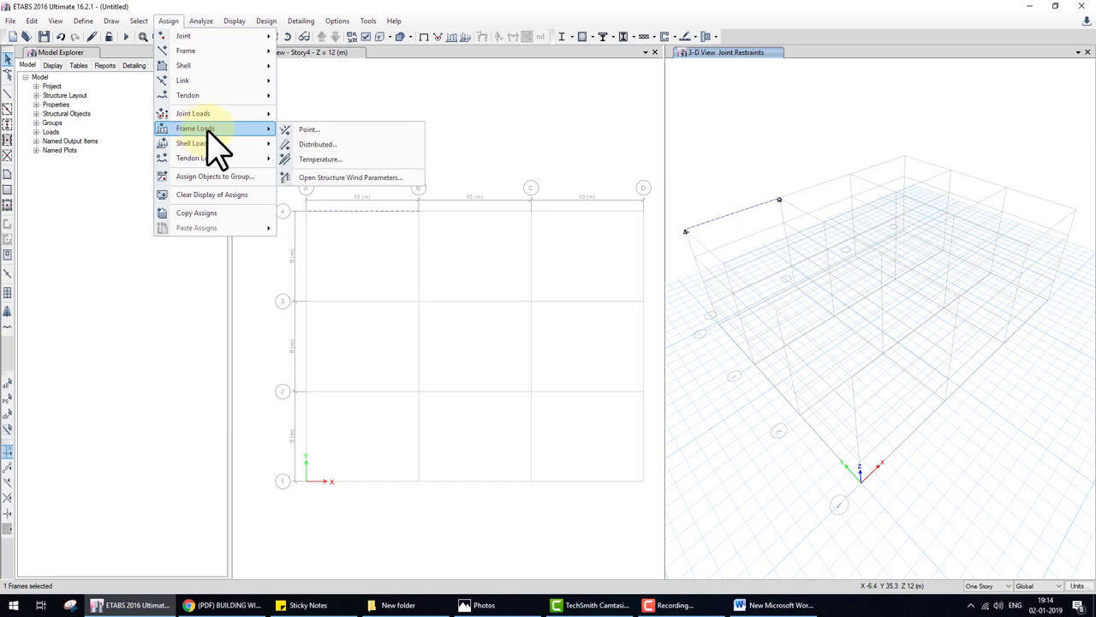
click(352, 130)
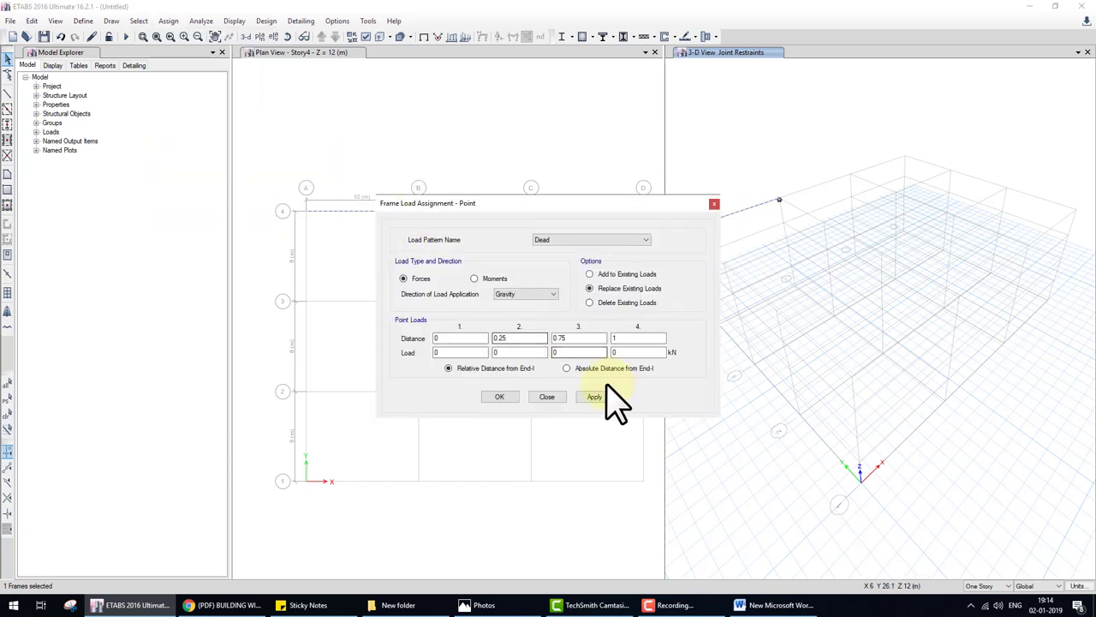
click(585, 369)
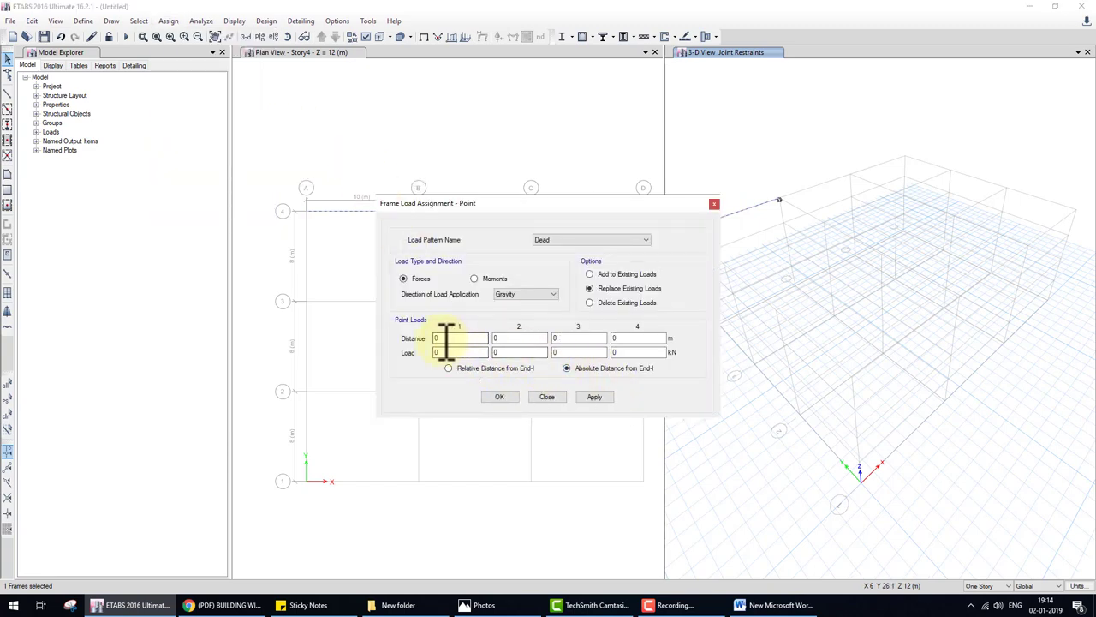
text(5)
key(Tab)
text(5)
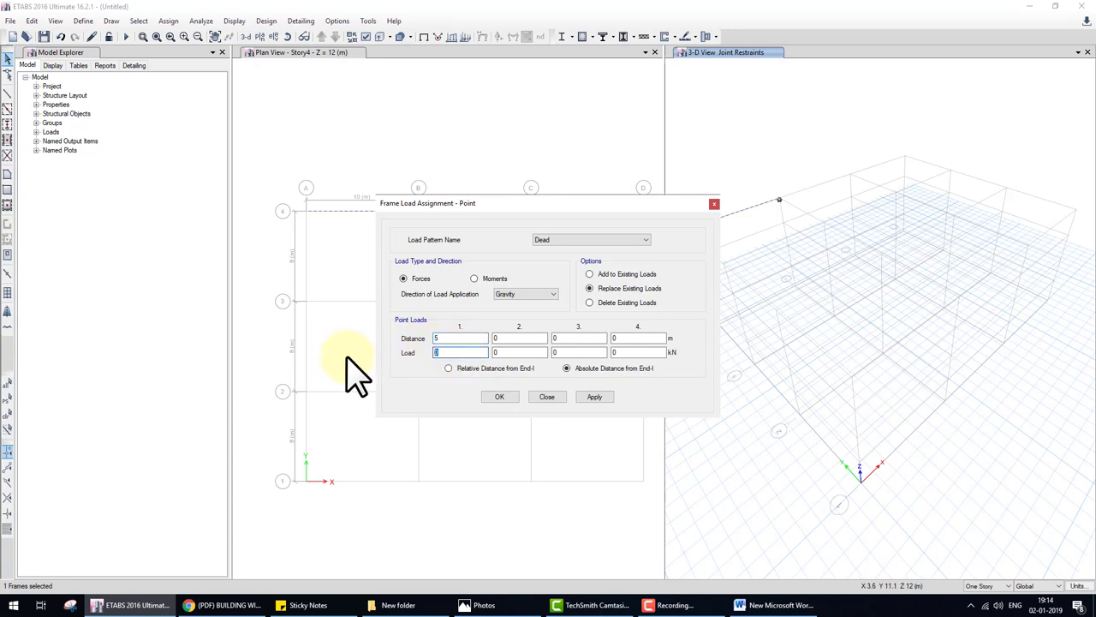
text(0)
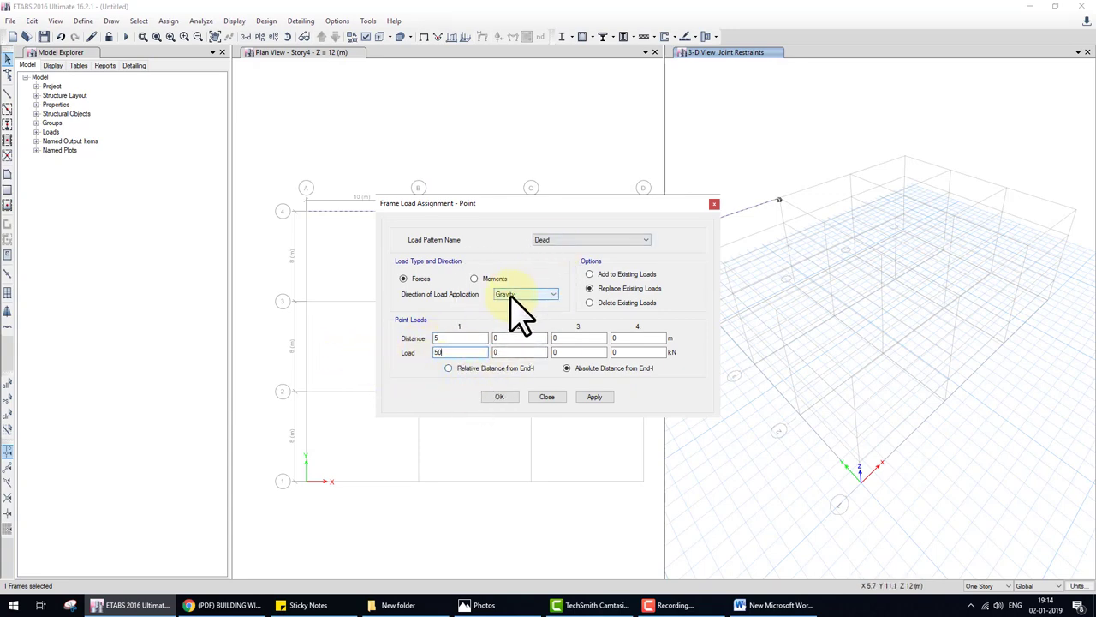
click(507, 396)
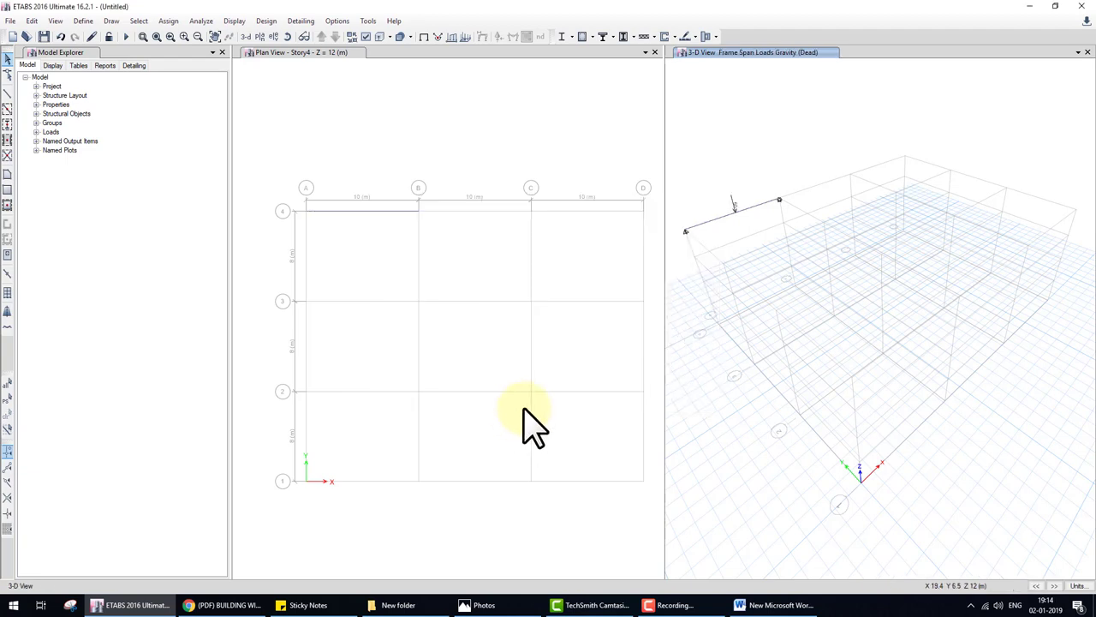
- Save the model as 'ffs' and run the analysis
click(125, 36)
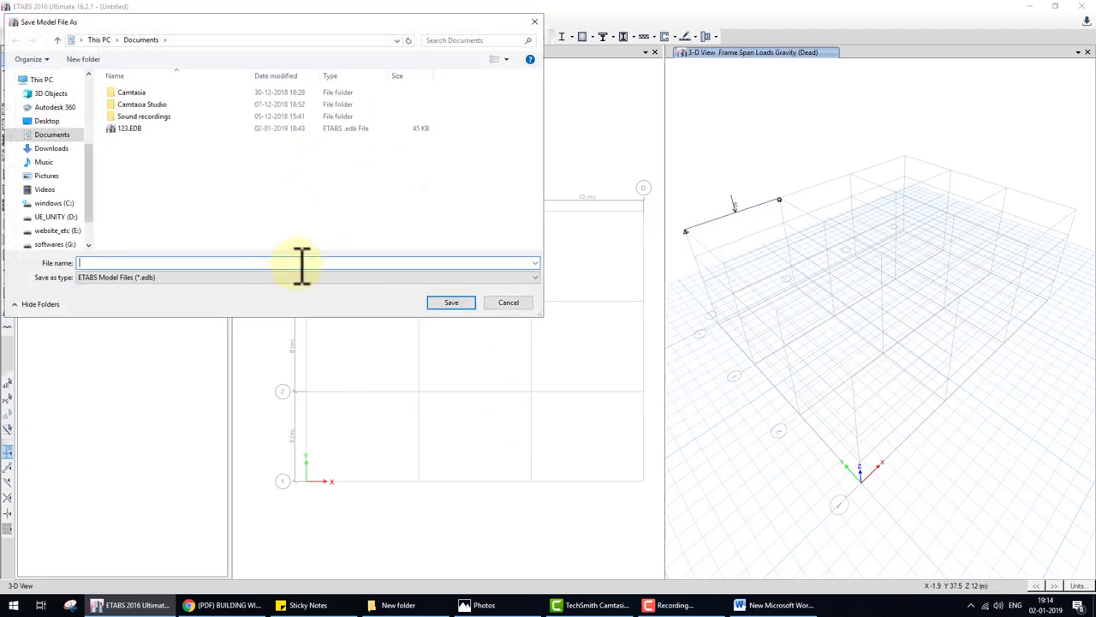
text(ffs)
click(449, 302)
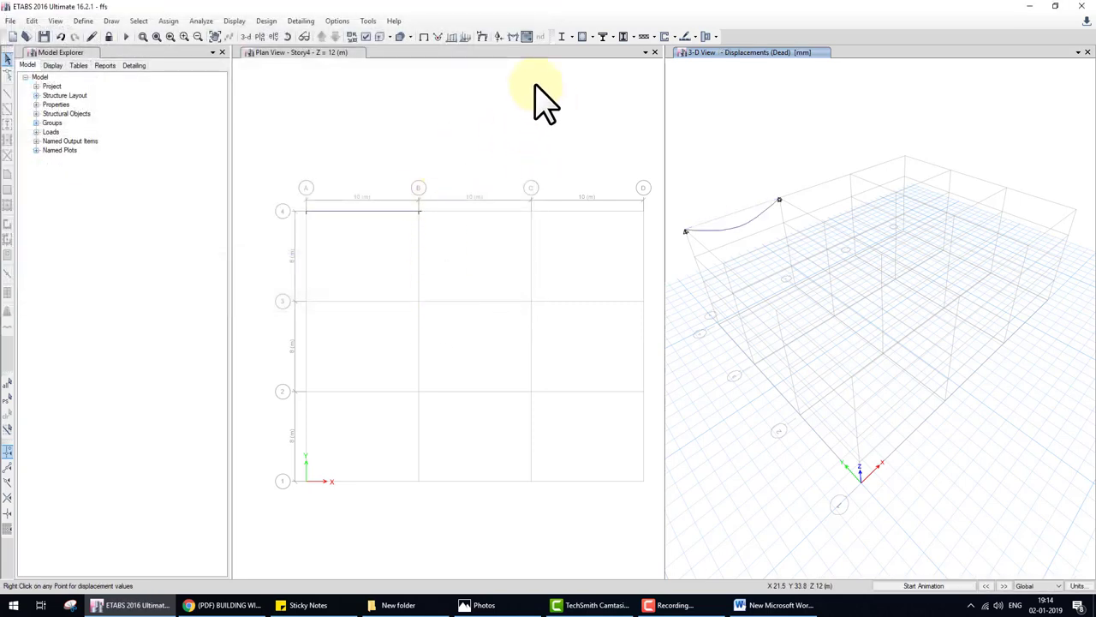
- Display the Dead-case Fz support reactions, zoom in on them, then unlock the model
click(500, 36)
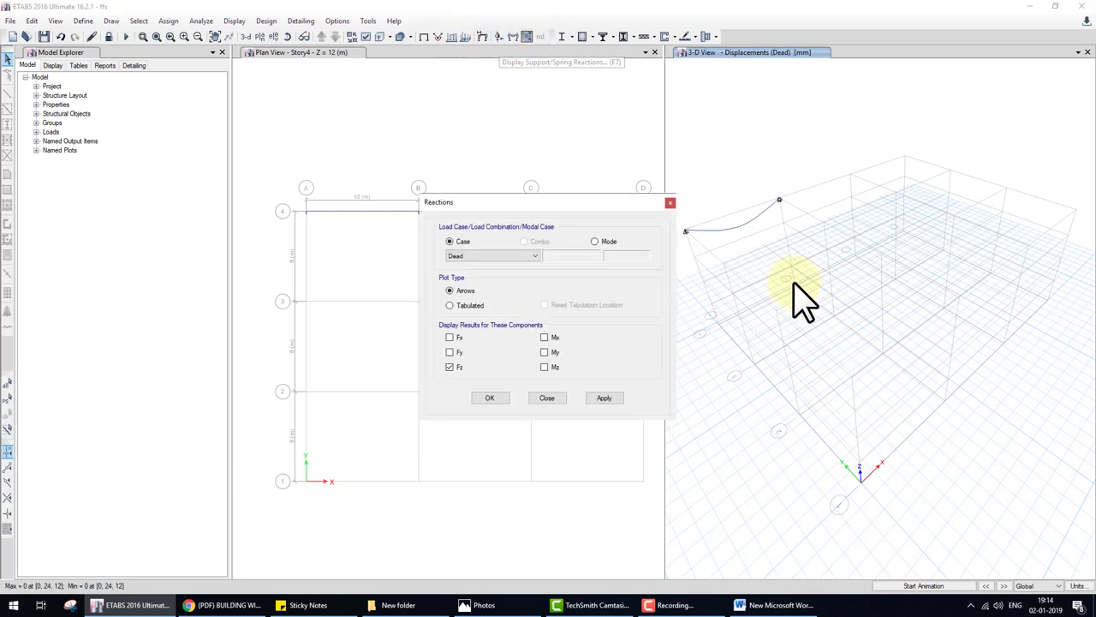
click(493, 398)
scroll(700, 261, up, 3)
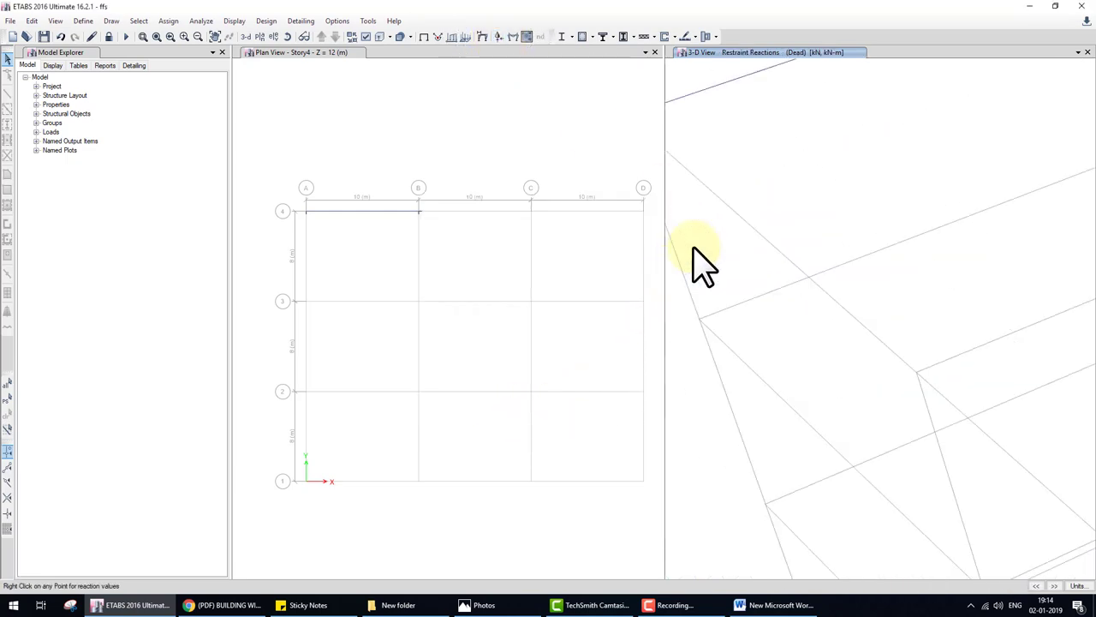
scroll(701, 261, down, 3)
scroll(701, 261, up, 2)
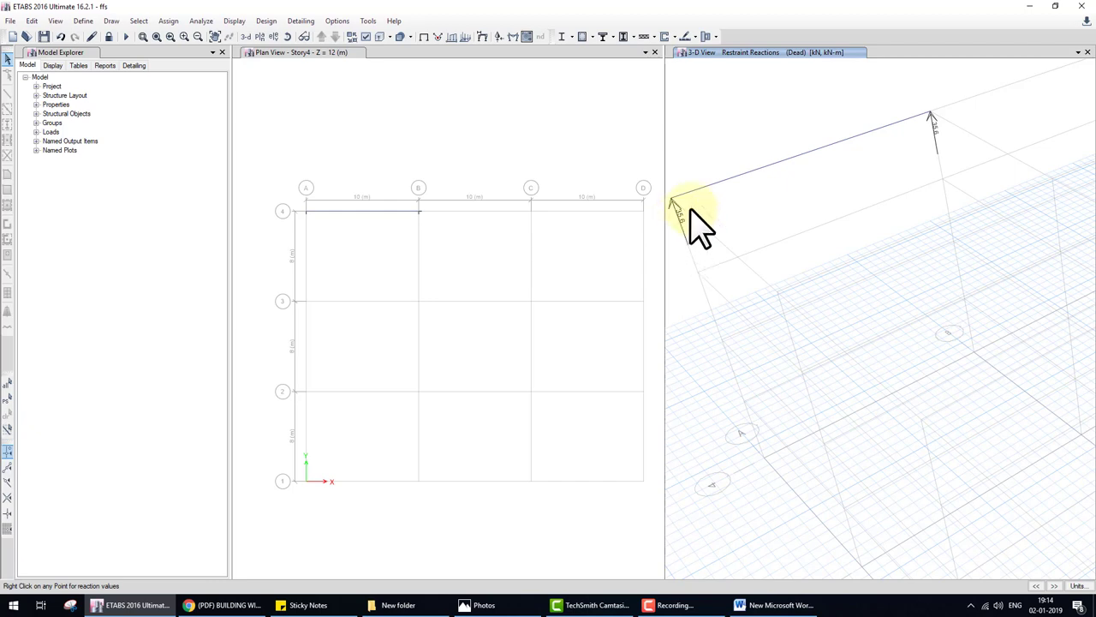
click(110, 37)
- Confirm discarding the results, select the beam, and set its Mass property modifier to 0
click(561, 347)
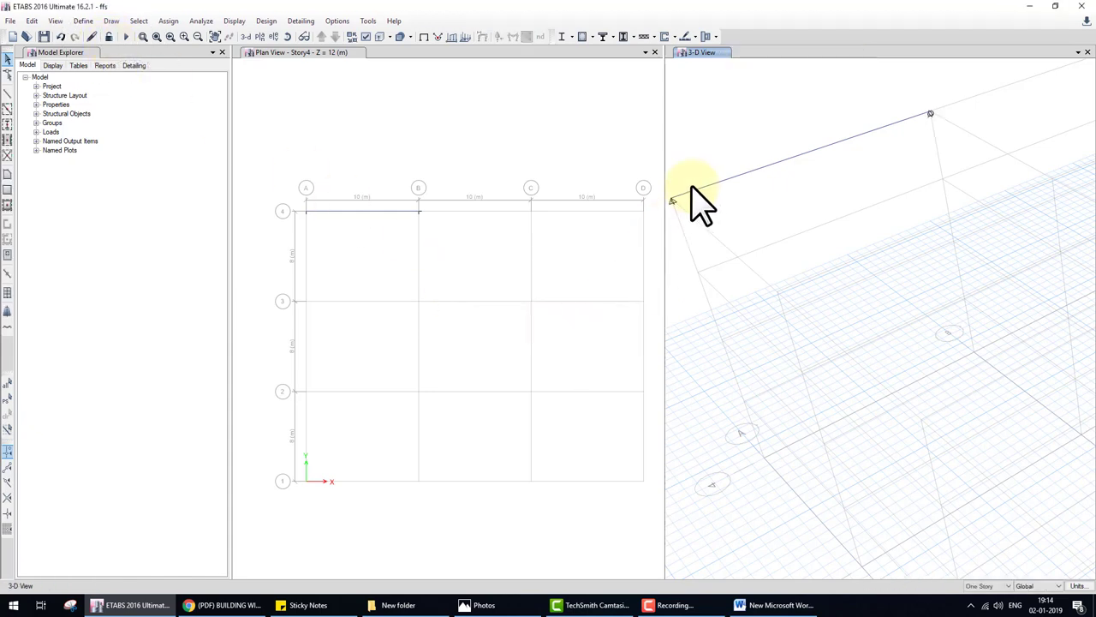
click(724, 183)
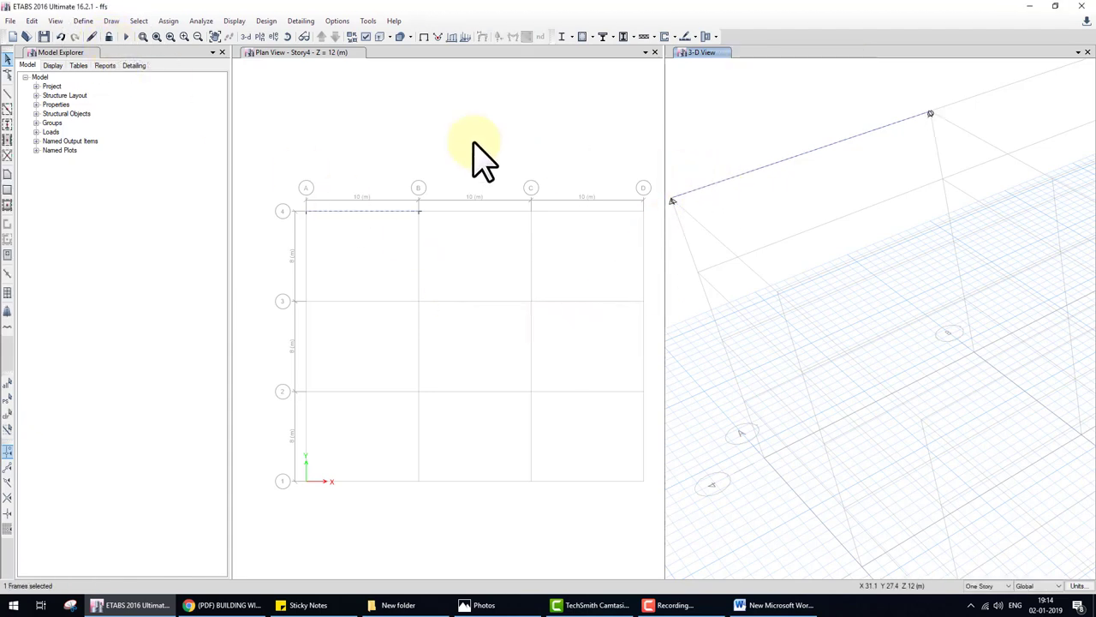
click(171, 23)
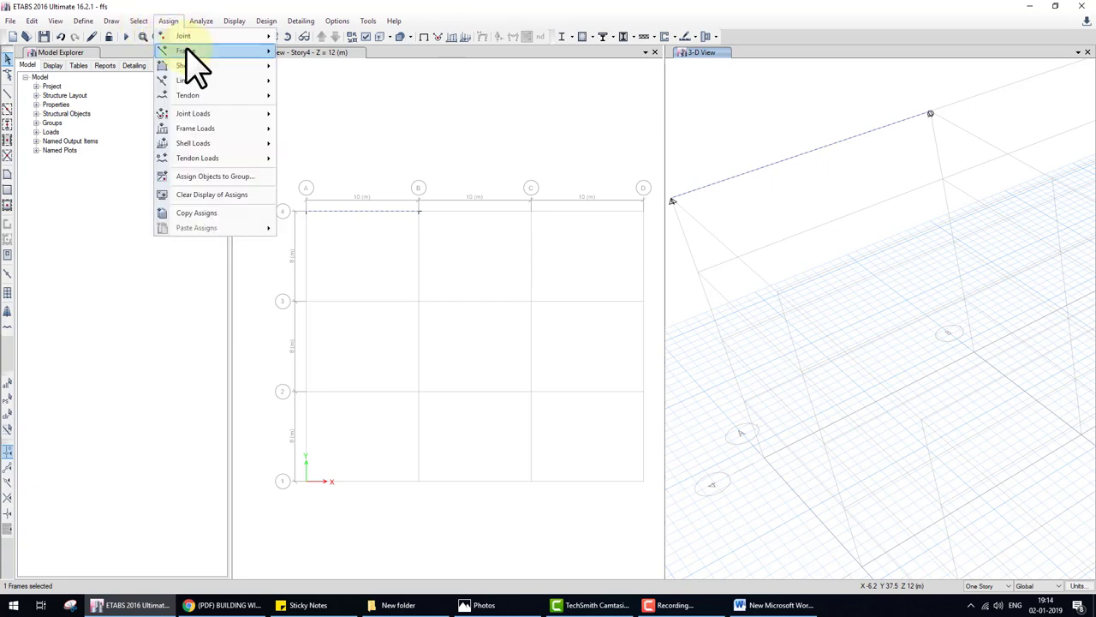
click(184, 51)
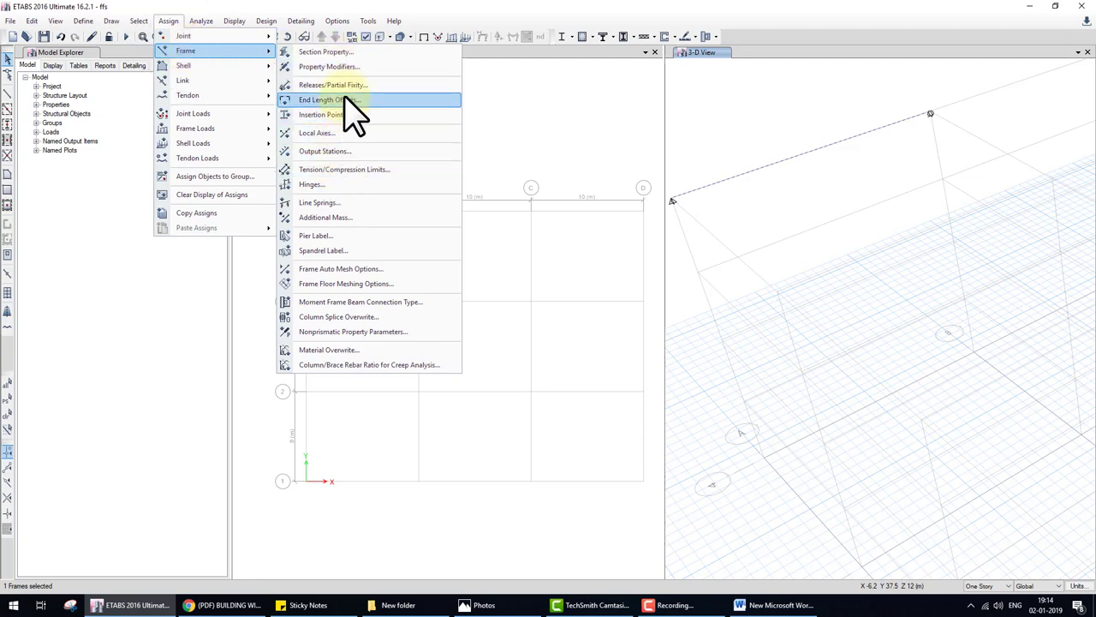
click(346, 65)
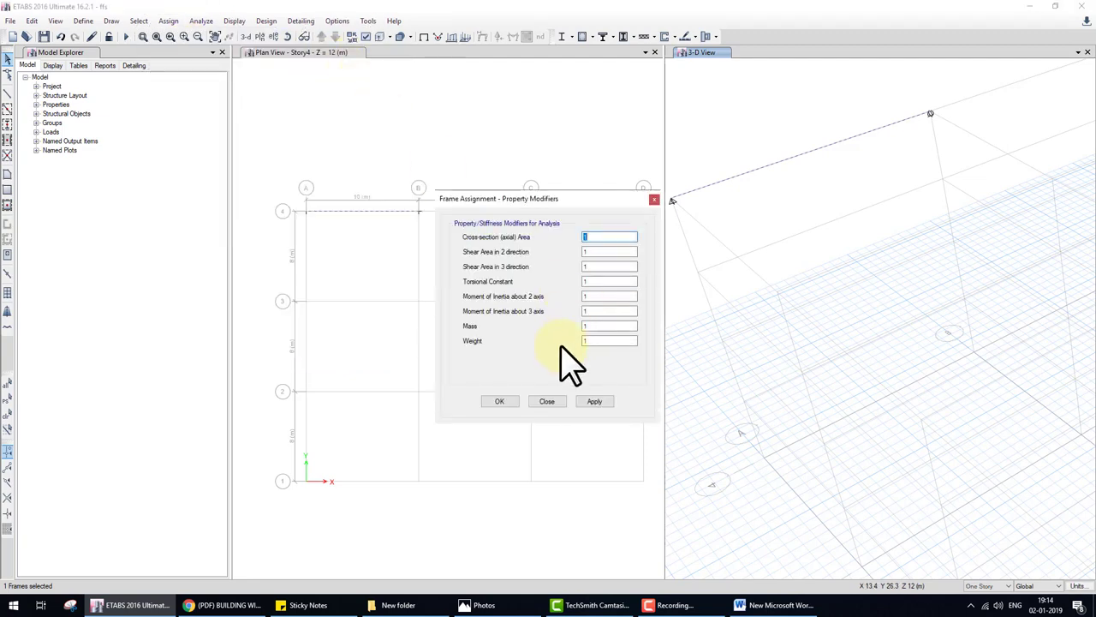
click(595, 327)
key(BackSpace)
text(0)
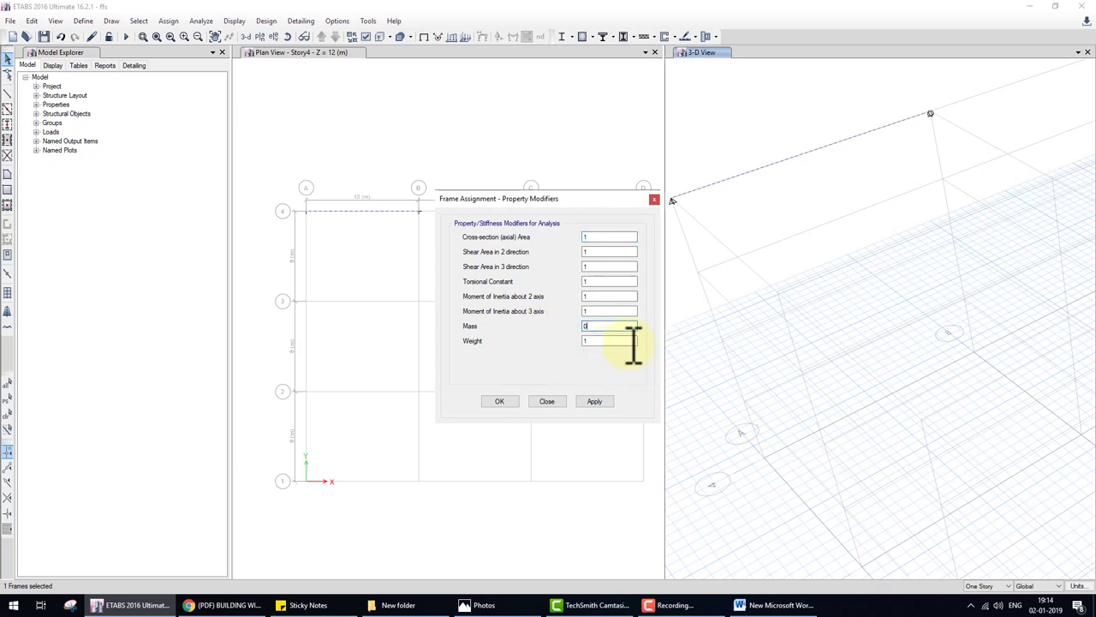
text(0)
click(488, 402)
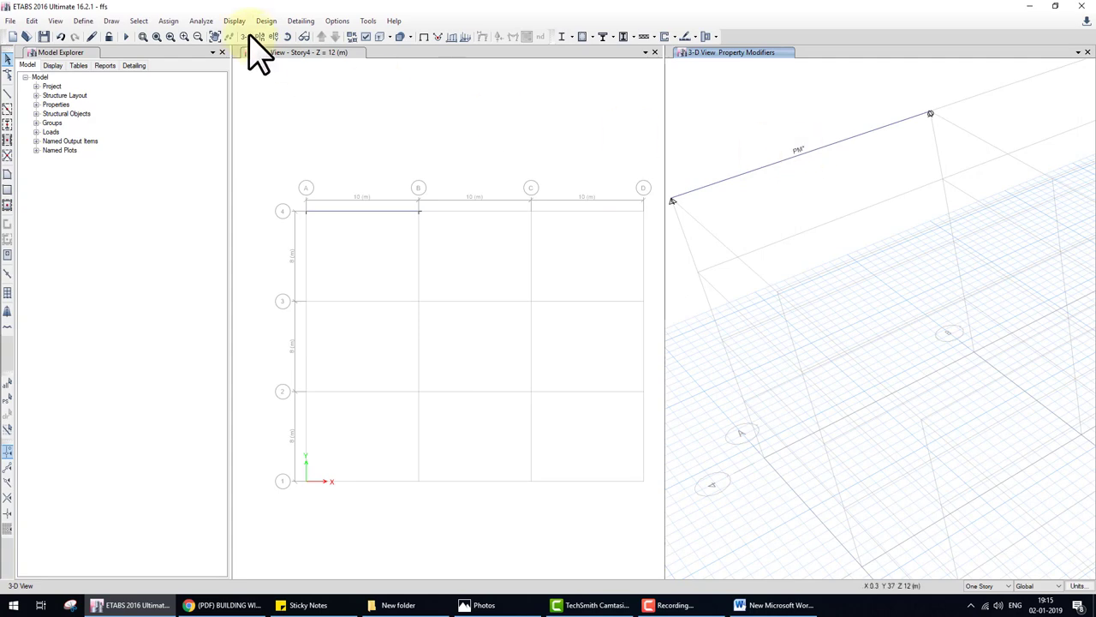
- Rerun the analysis, show the Dead-case support reactions, and check them against the Word table
click(125, 36)
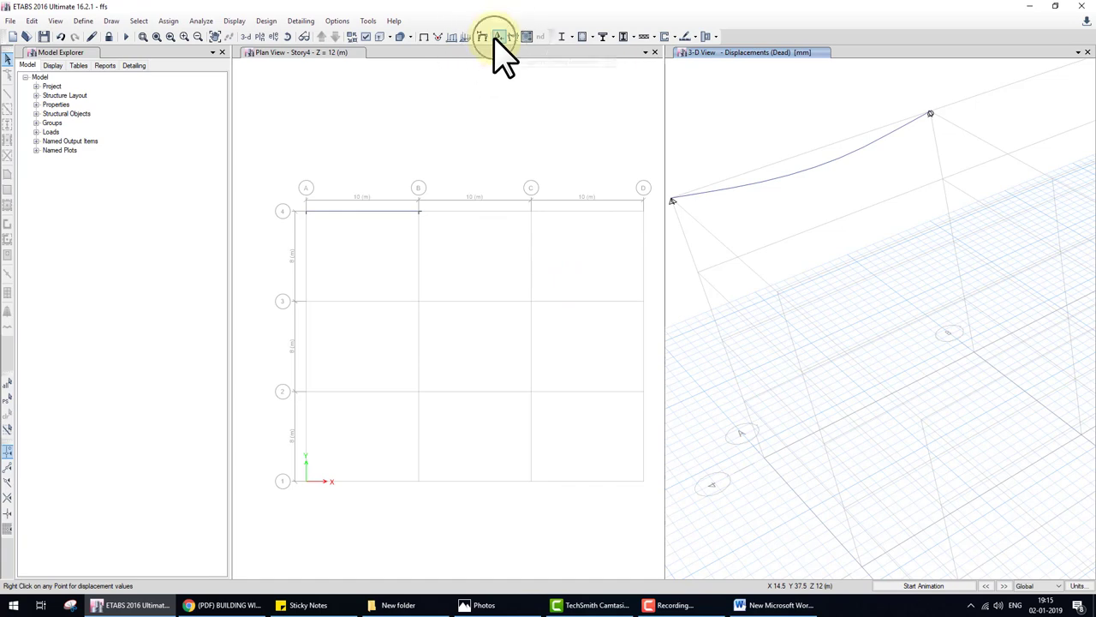
click(496, 37)
click(492, 397)
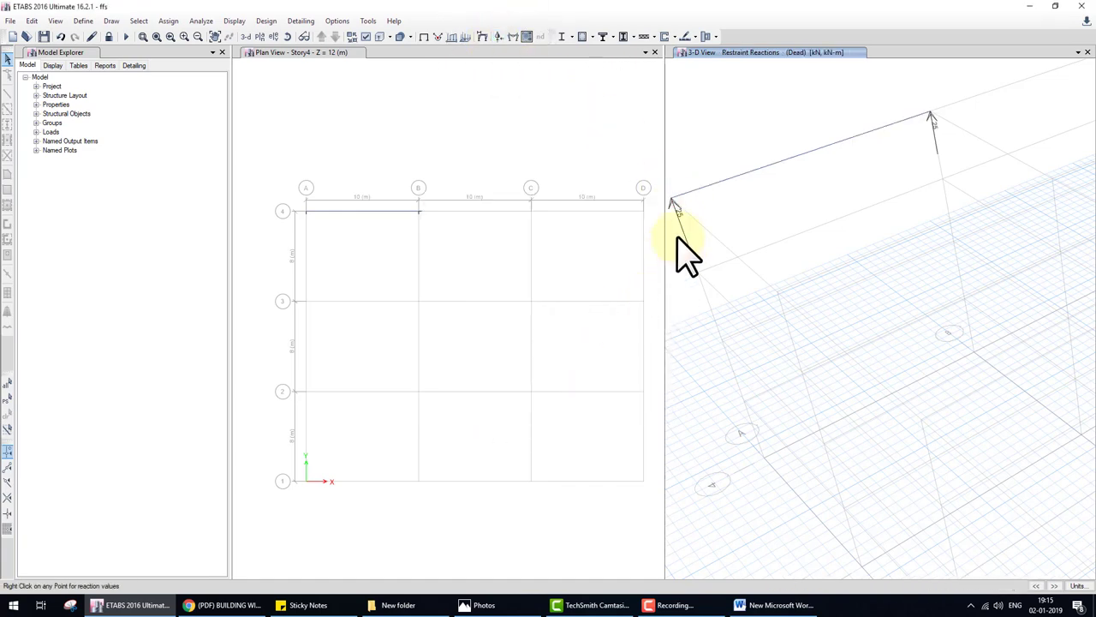
click(754, 605)
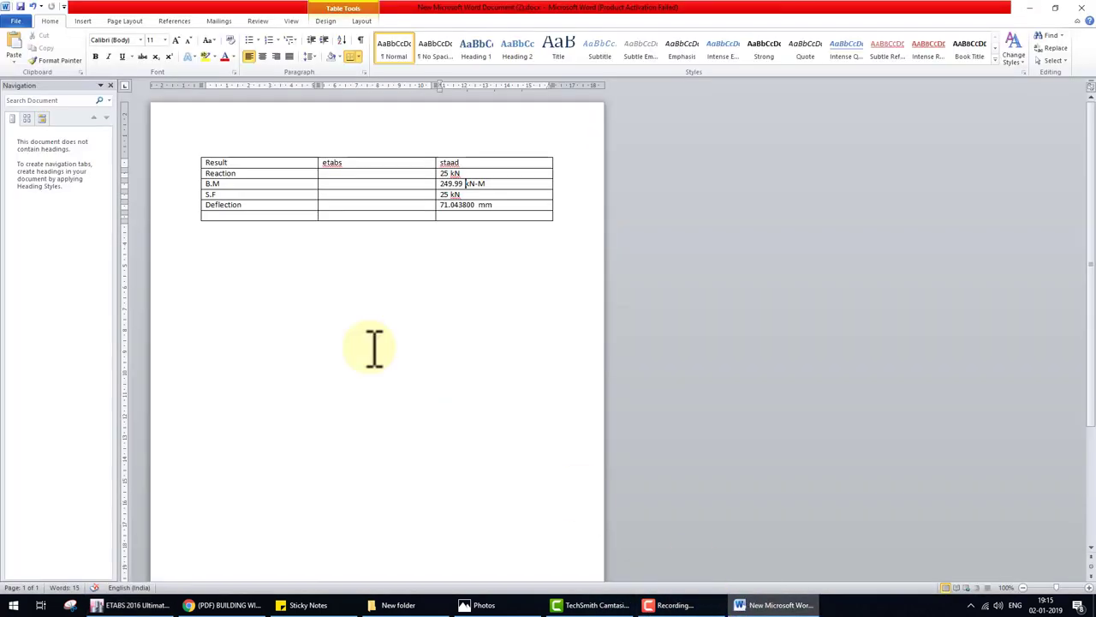
mouse_move(322, 190)
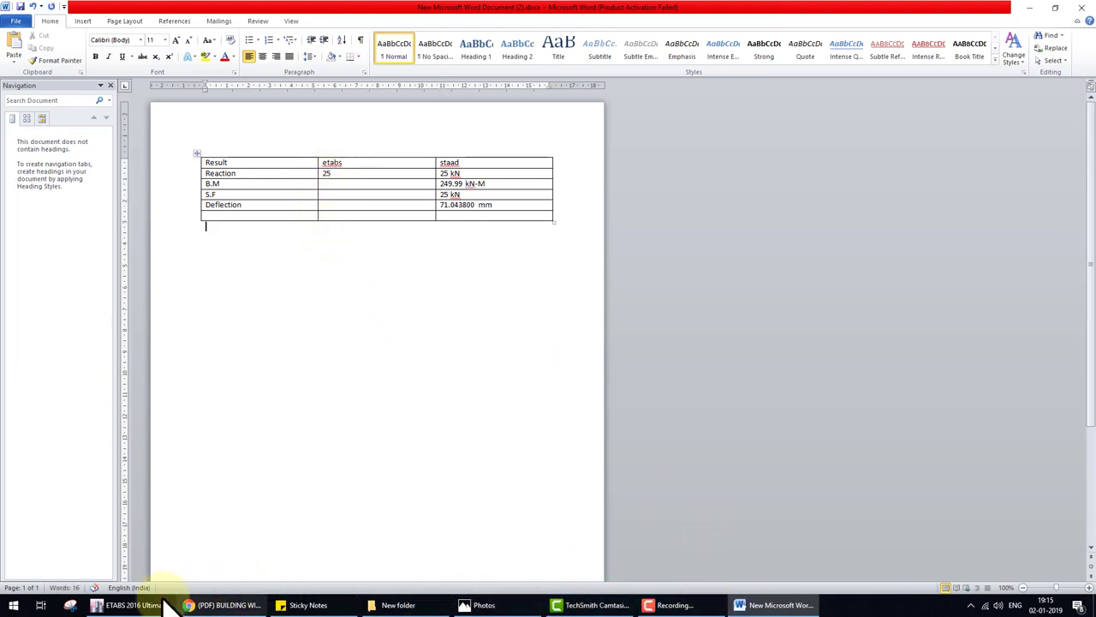
click(135, 605)
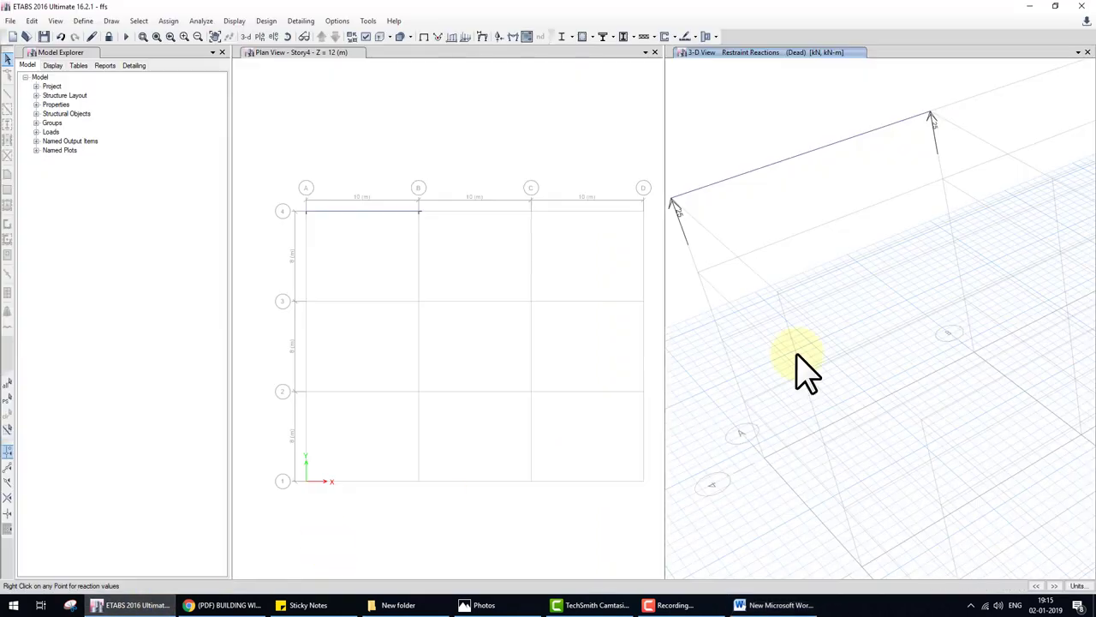
- Display the beam's Dead-case Moment 3-3 diagram, peaking at 125 kN-m at midspan
click(514, 37)
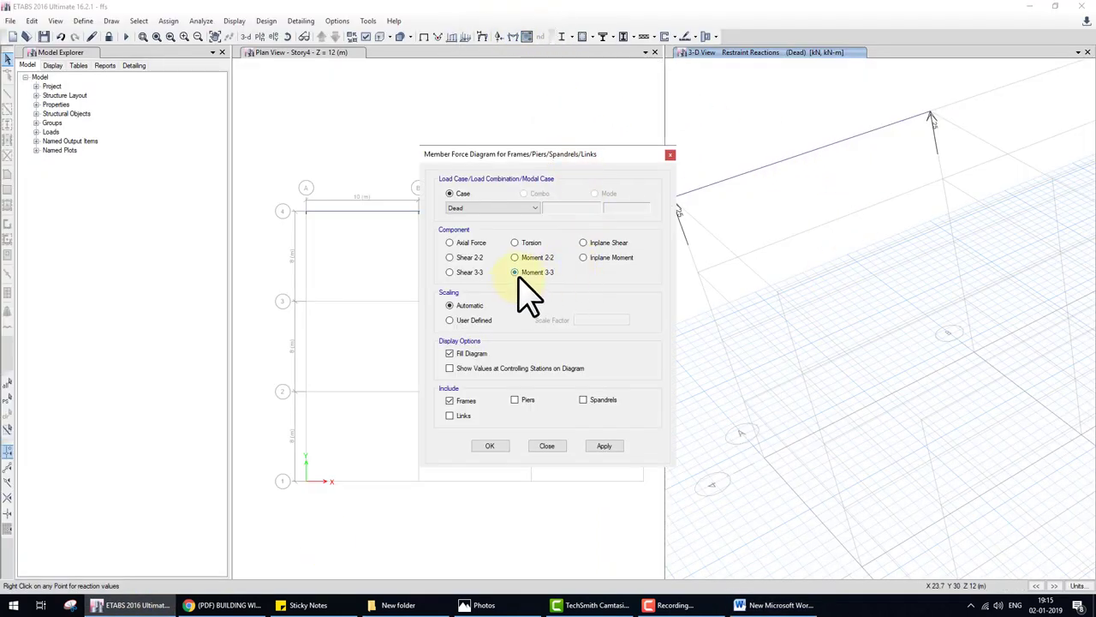
click(489, 446)
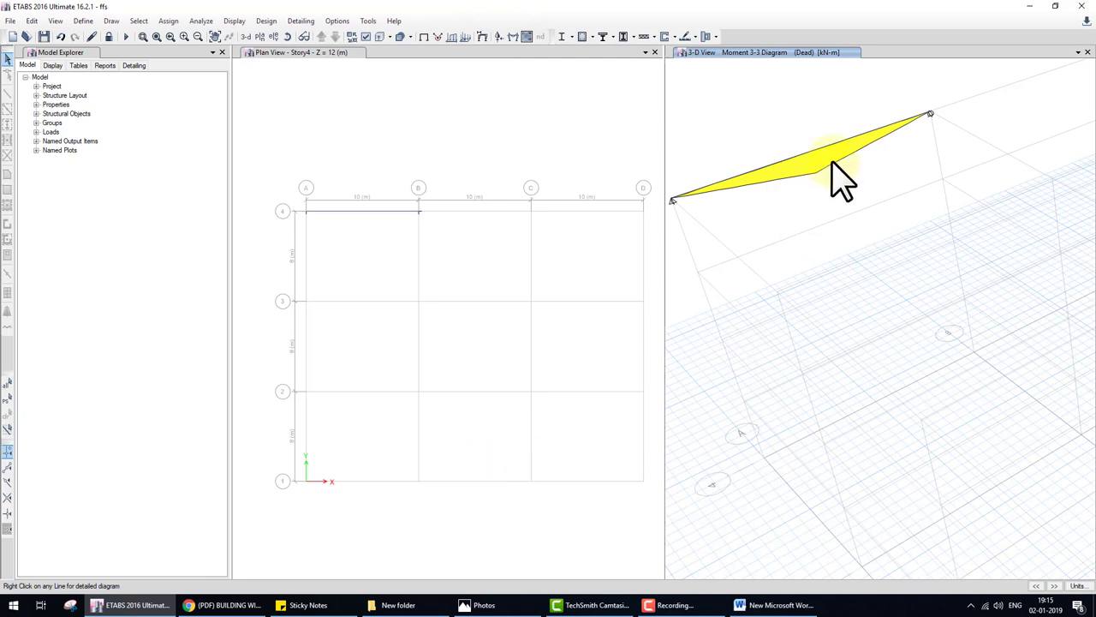
click(513, 36)
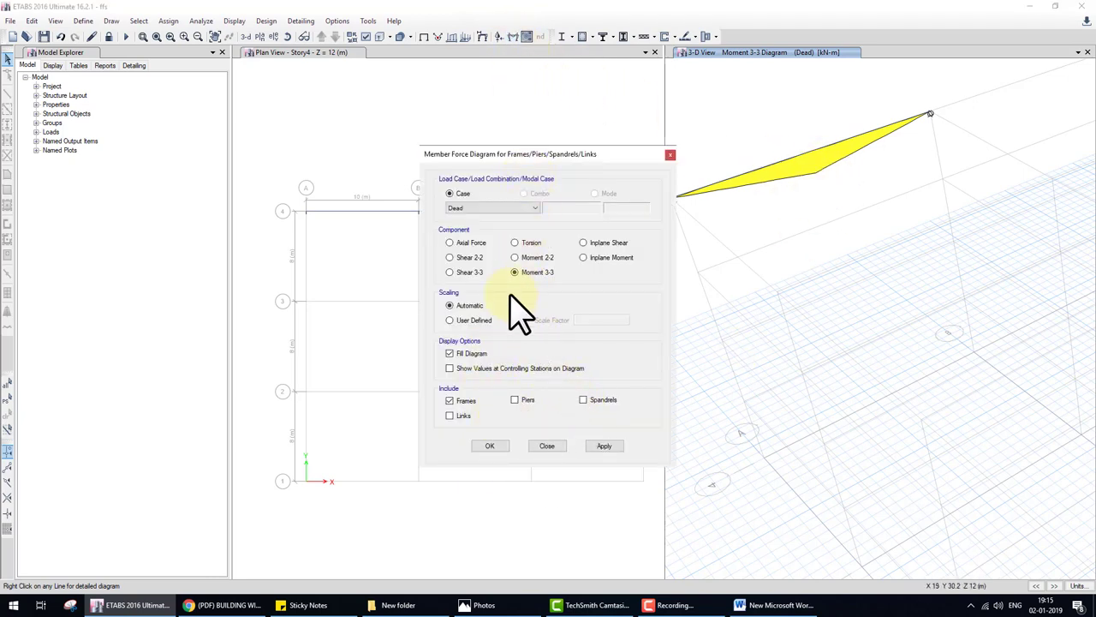
click(490, 447)
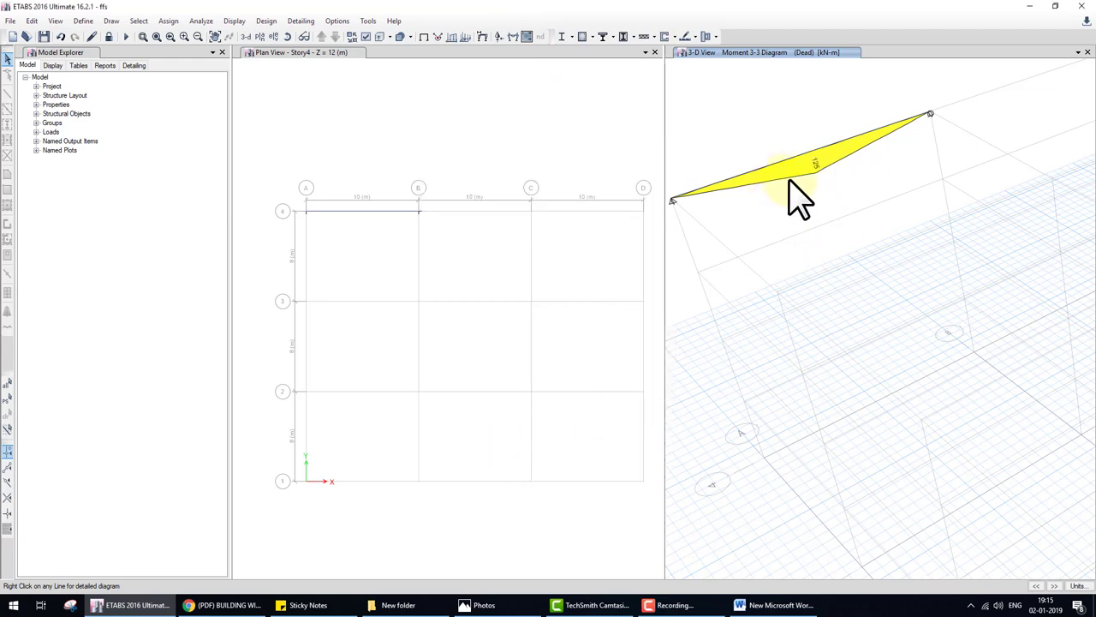
- Complete the etabs B.M cell in the Word table to read 125, then return to ETABS
click(775, 605)
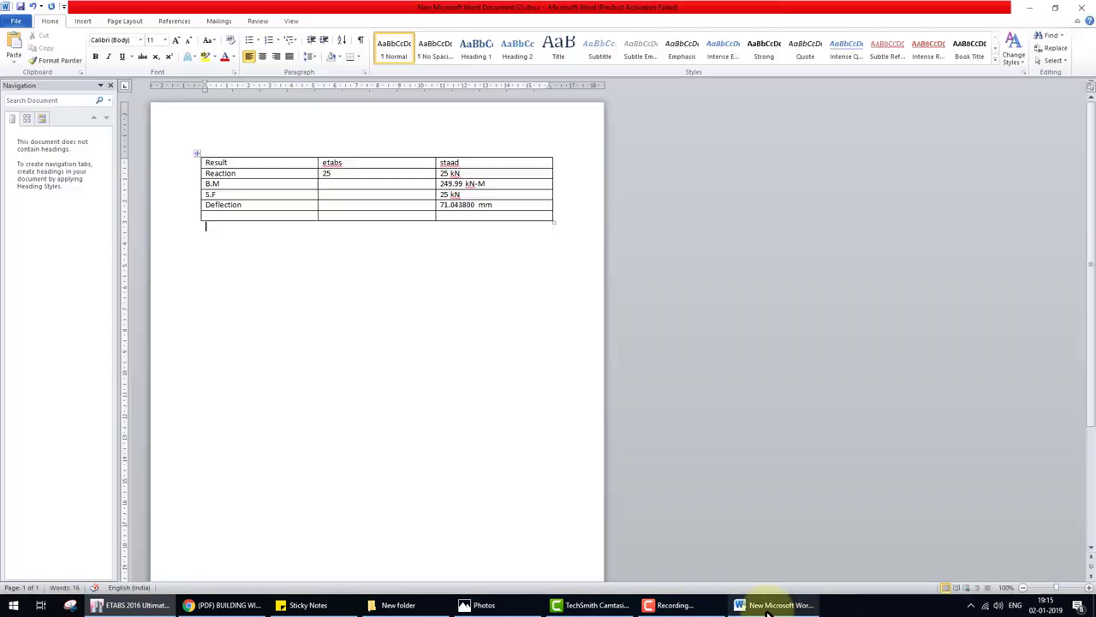
click(340, 184)
text(12)
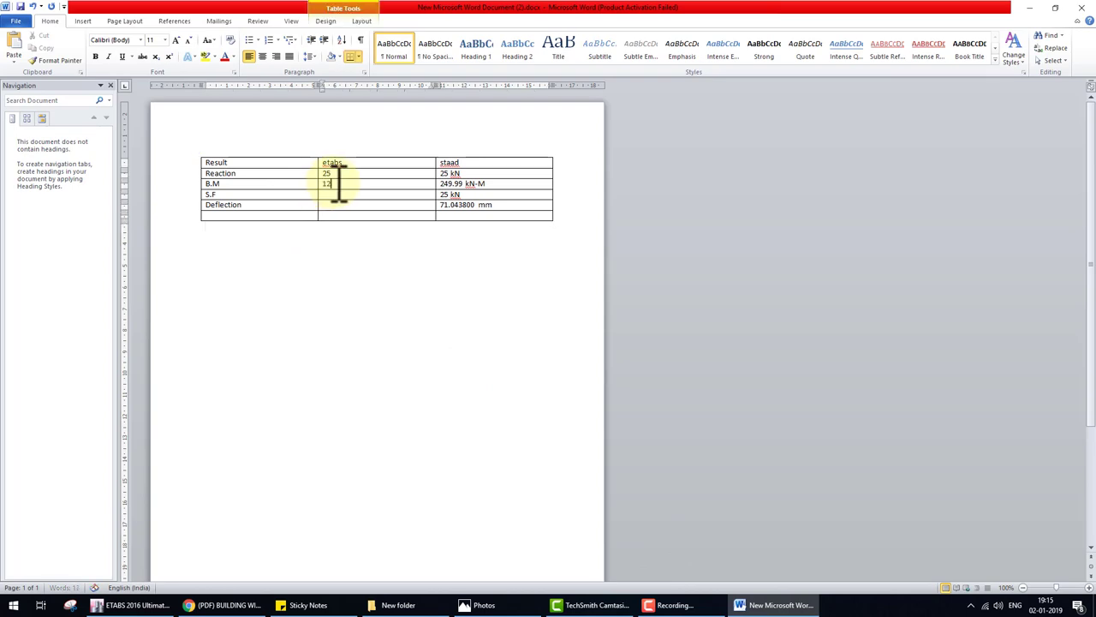
text(5)
click(423, 318)
click(775, 604)
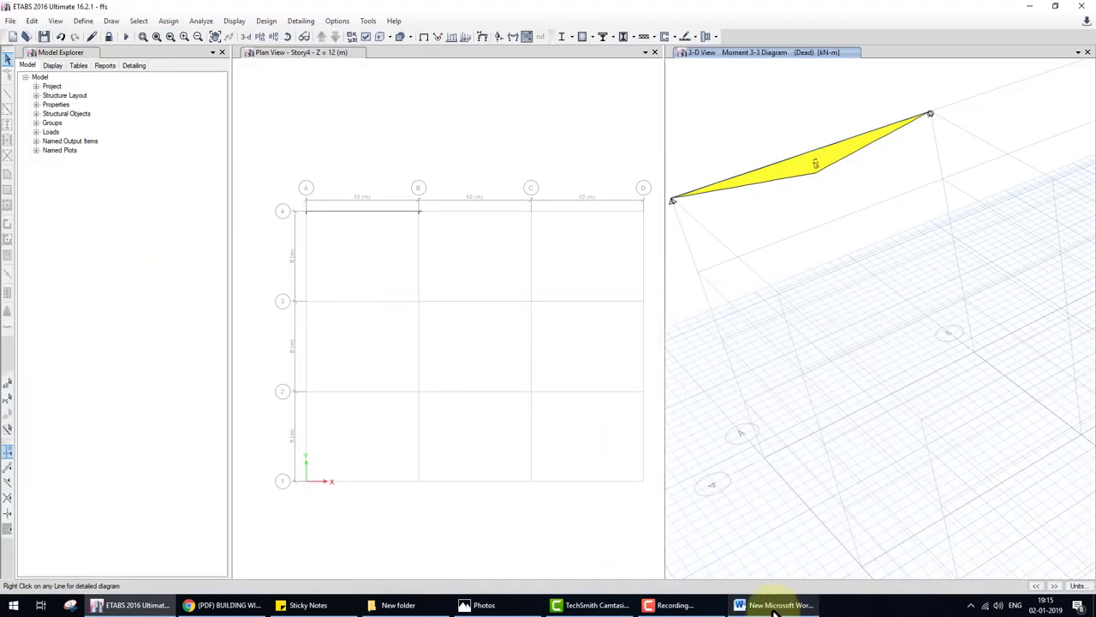
- Switch the beam's force diagram to Shear 2-2, reading 25 kN on each half
click(513, 37)
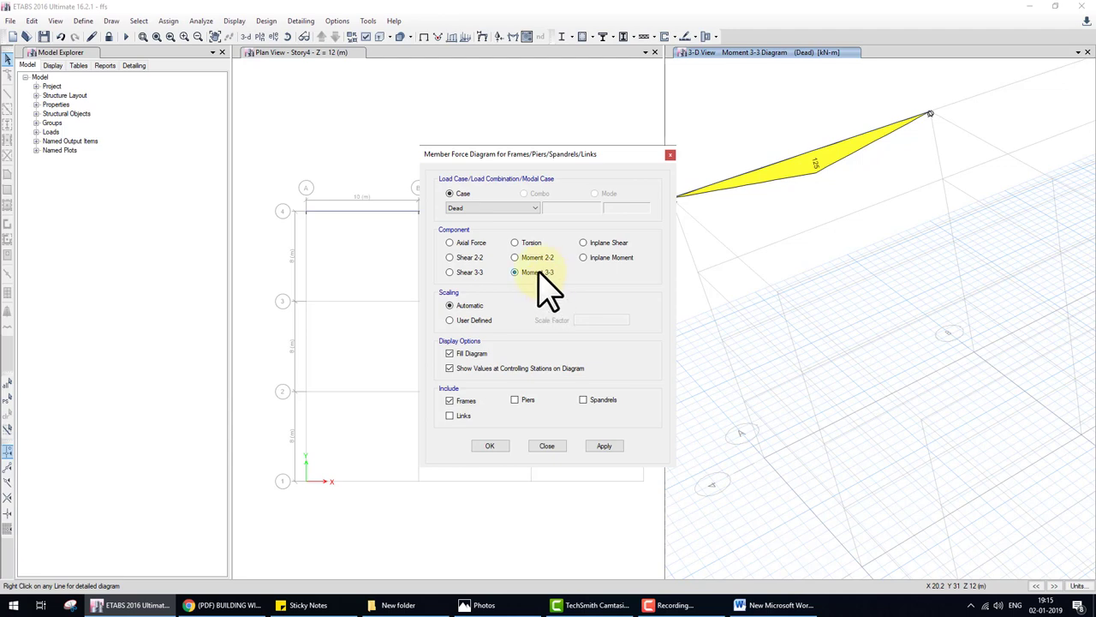
click(461, 257)
click(491, 447)
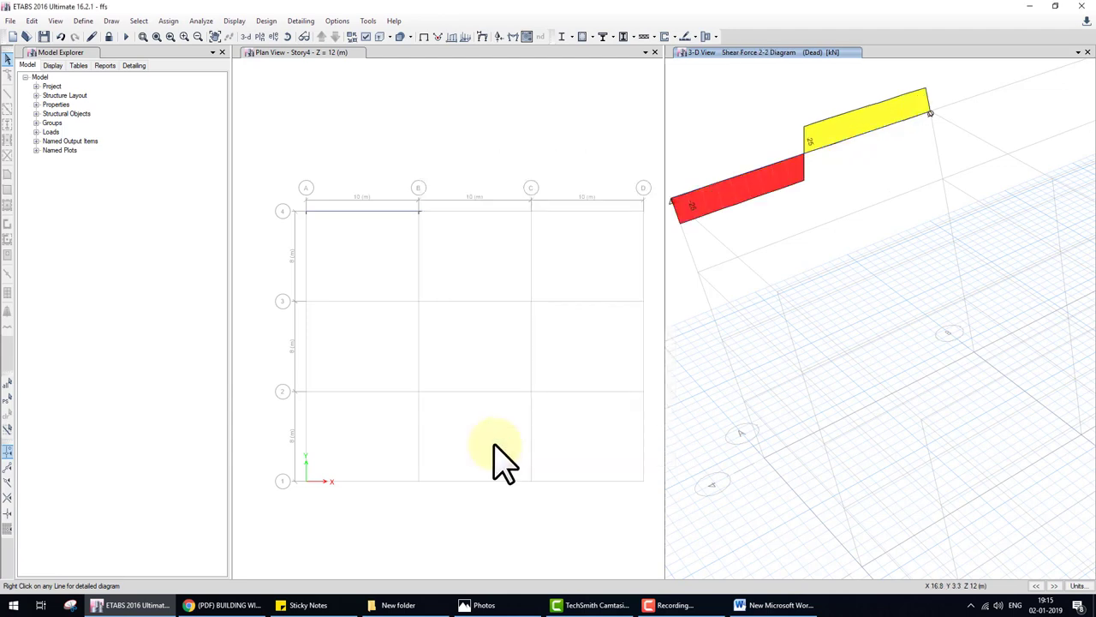
- Select the etabs S.F cell in the Word table, then go back to ETABS
click(757, 608)
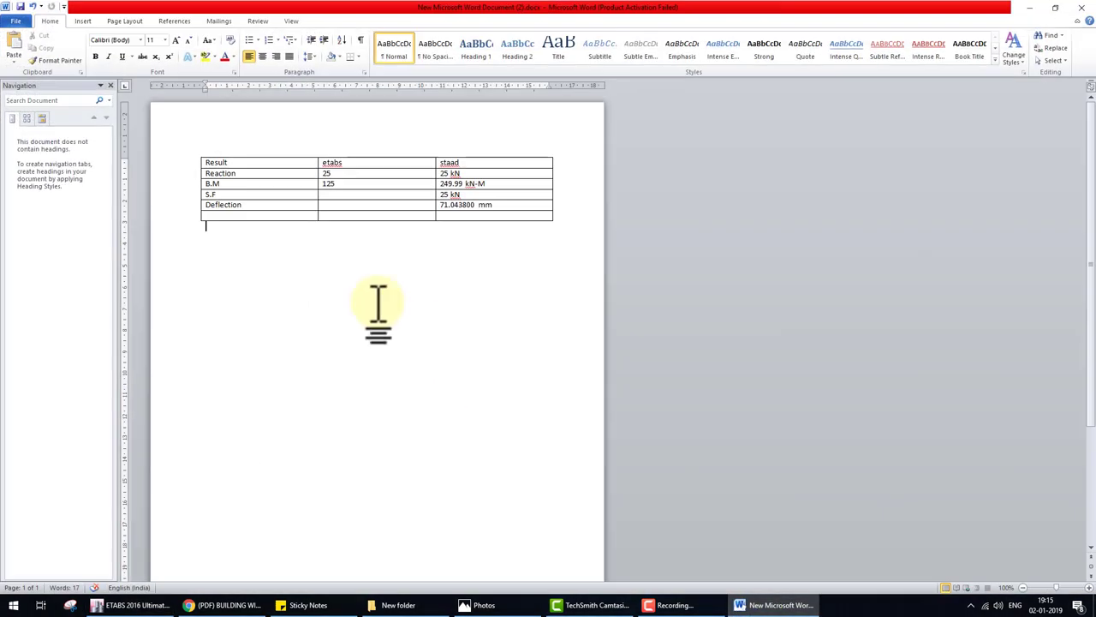
click(348, 195)
text(25)
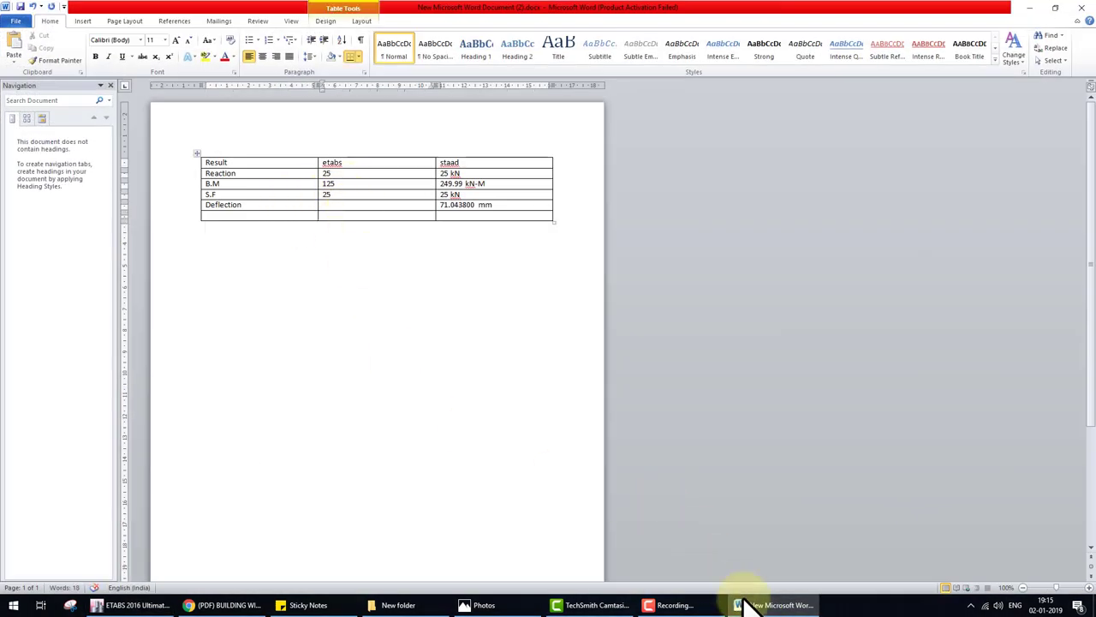
click(749, 605)
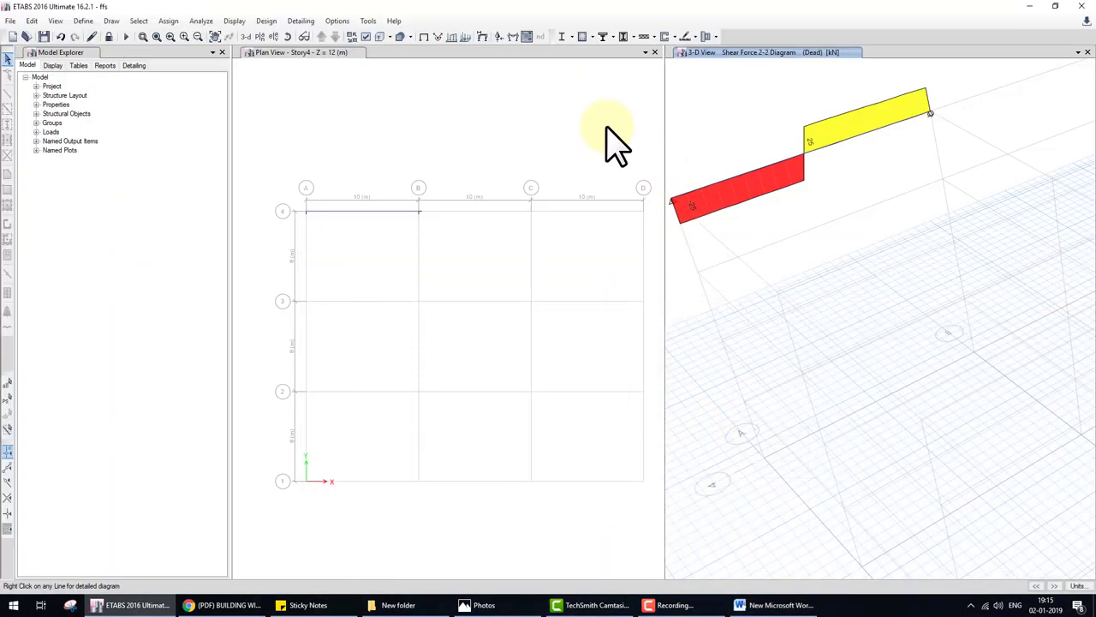
- Show the beam's Dead-case deformed shape and check the displacement at a point
click(483, 38)
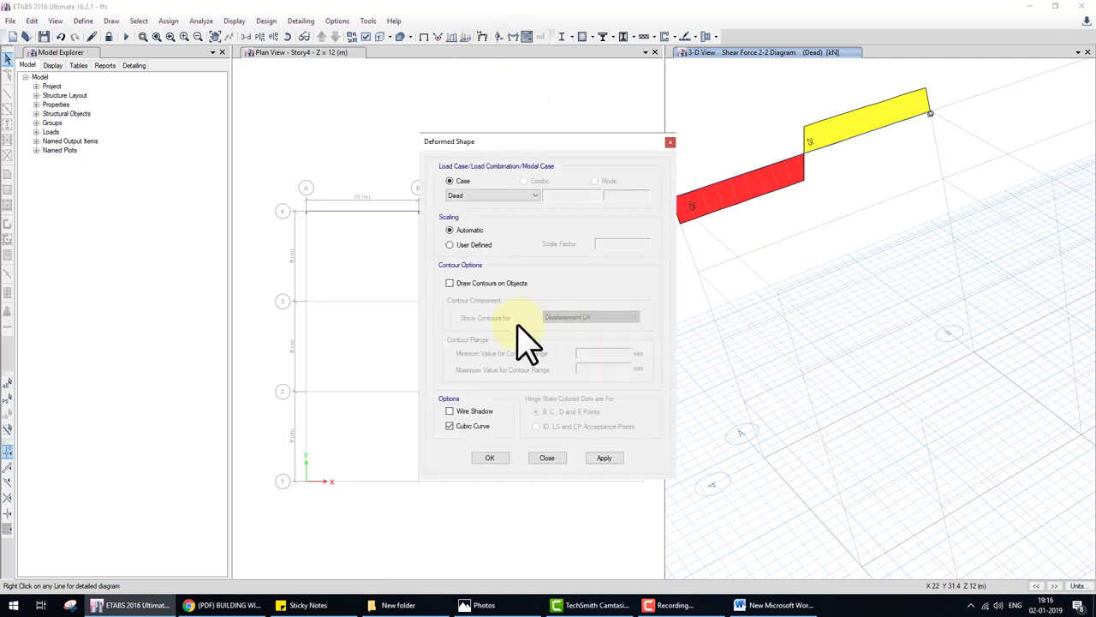
click(490, 458)
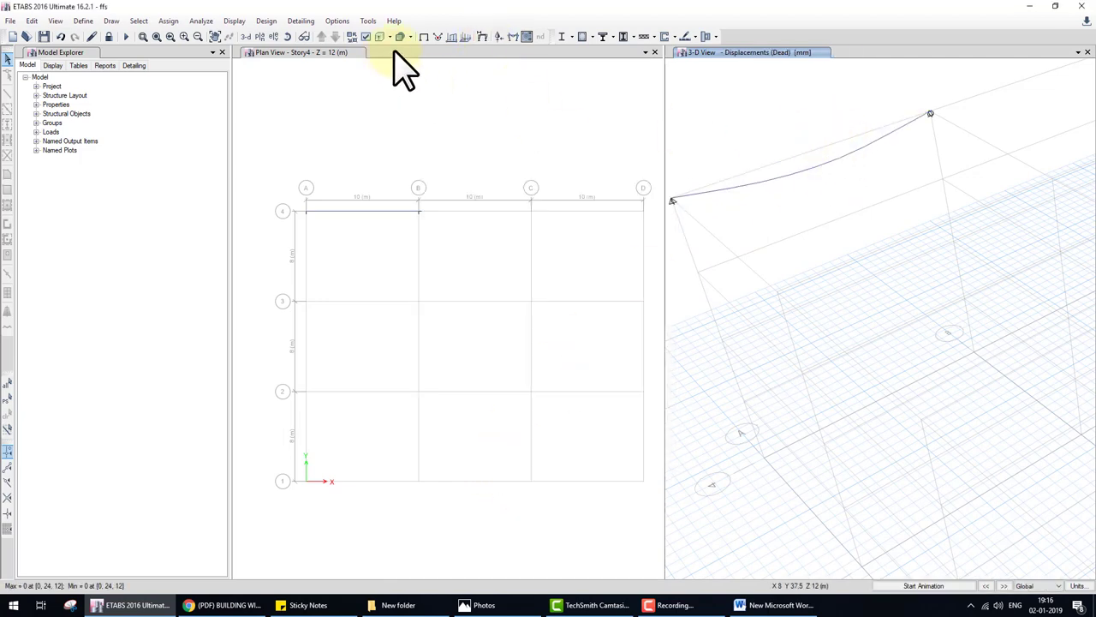
right_click(782, 159)
click(726, 164)
- Redraw the deformed shape with Displacement UX contour colouring on the beam
click(482, 36)
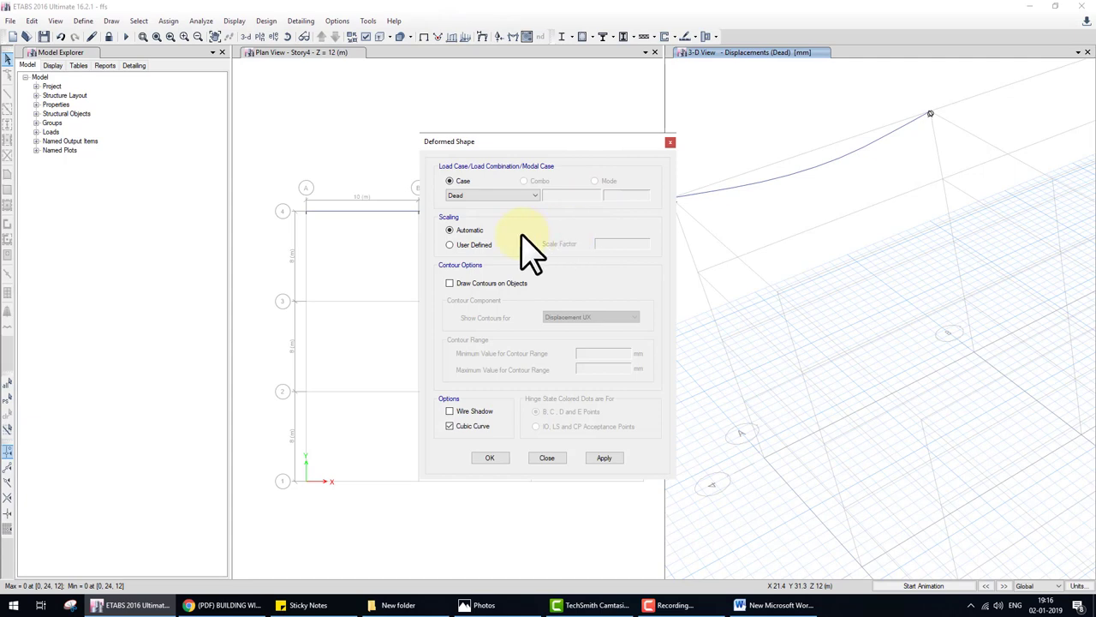
click(498, 285)
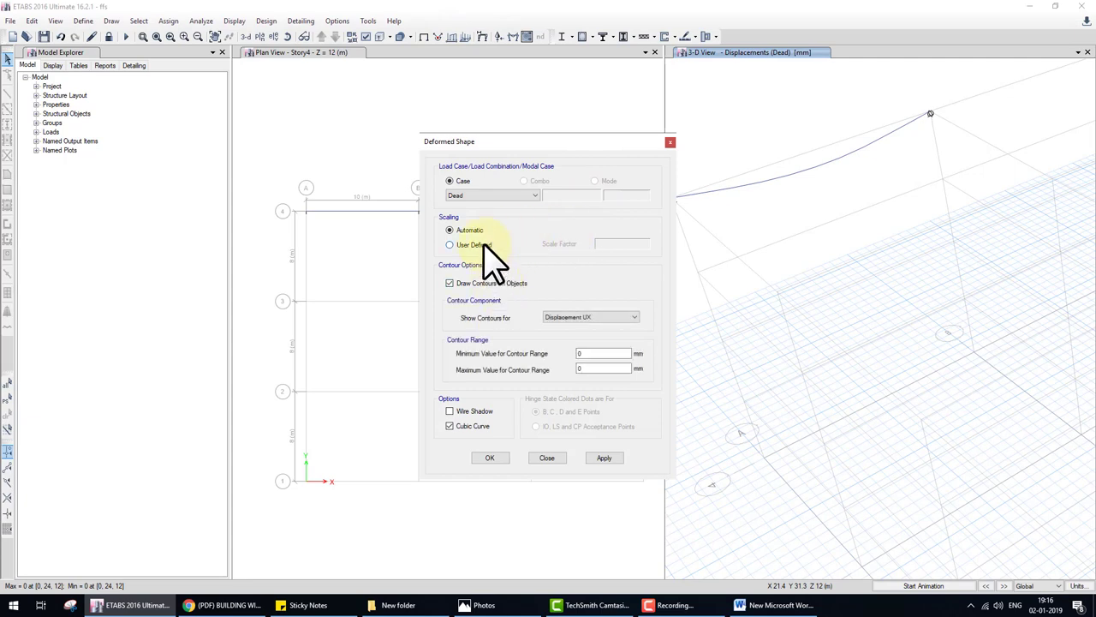
click(495, 458)
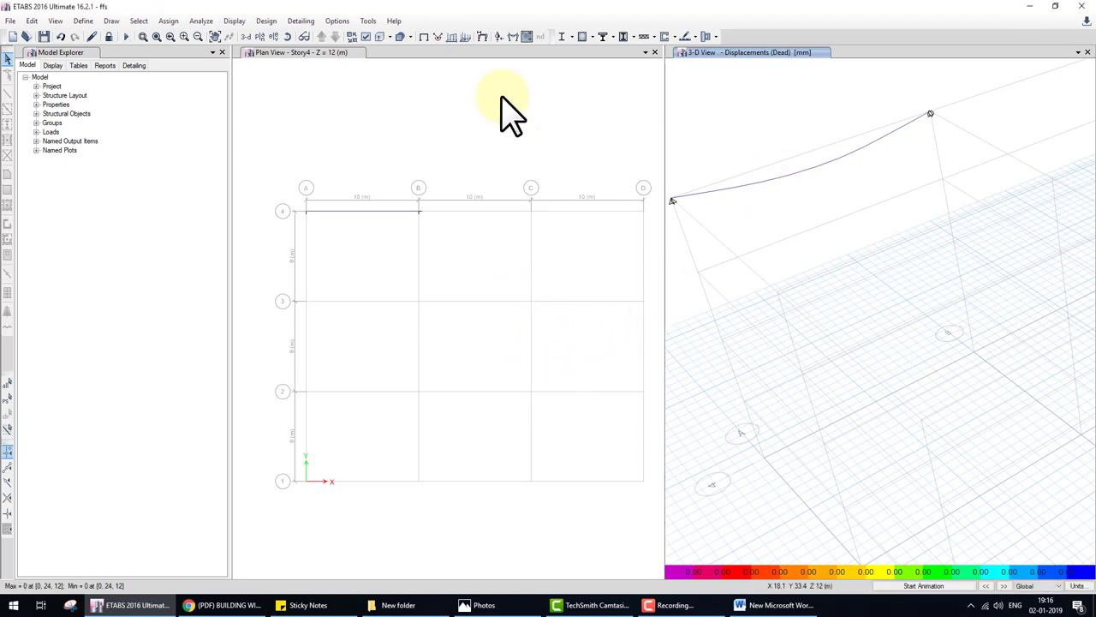
click(425, 38)
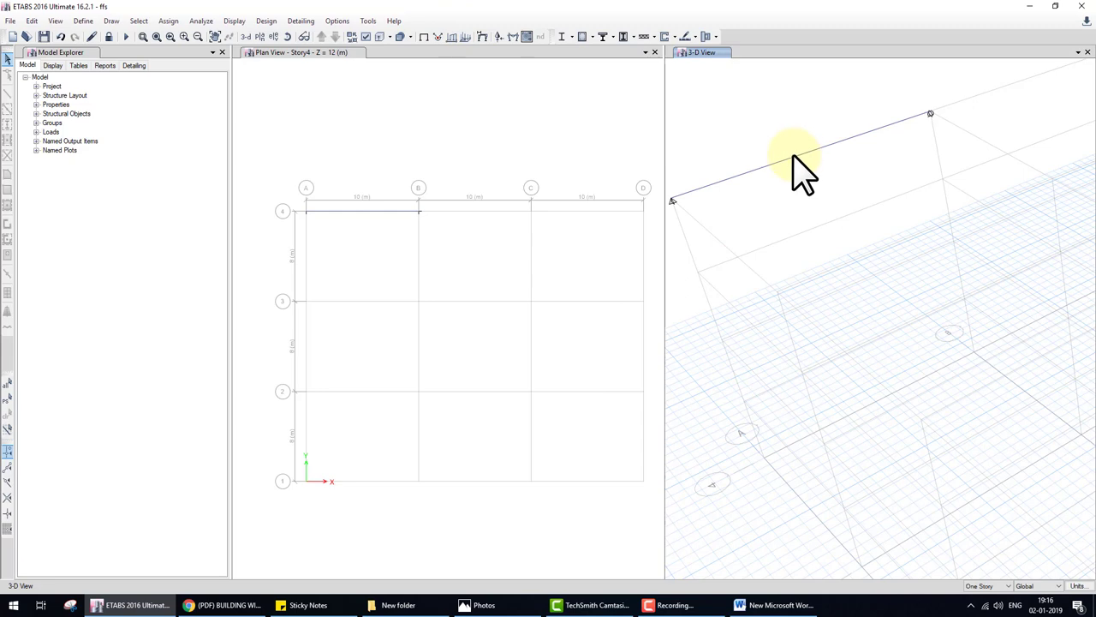
right_click(793, 158)
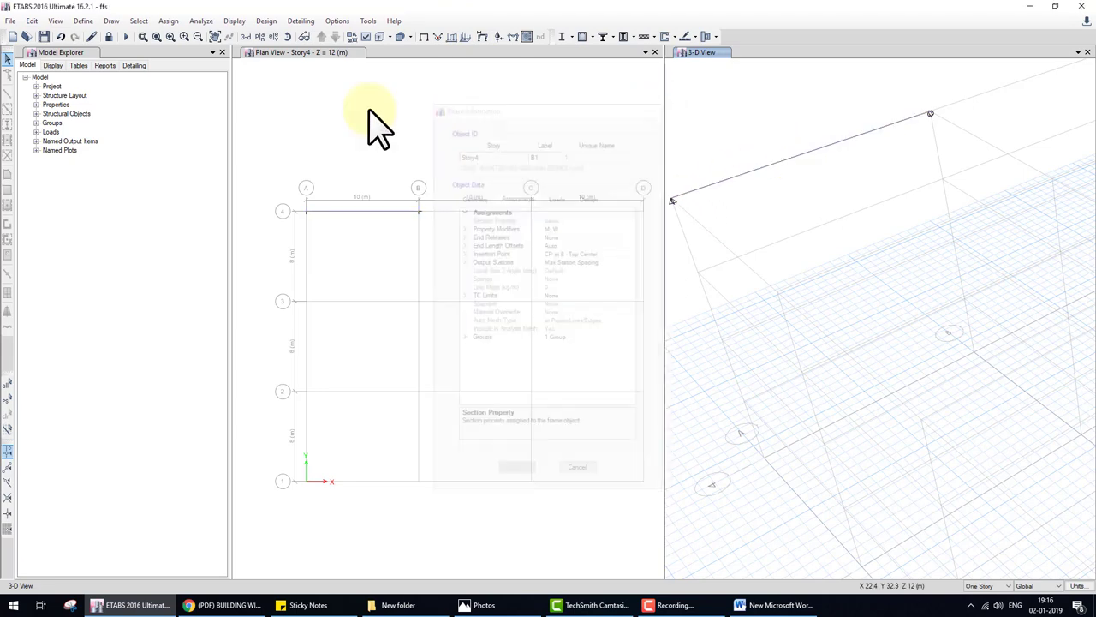
click(125, 37)
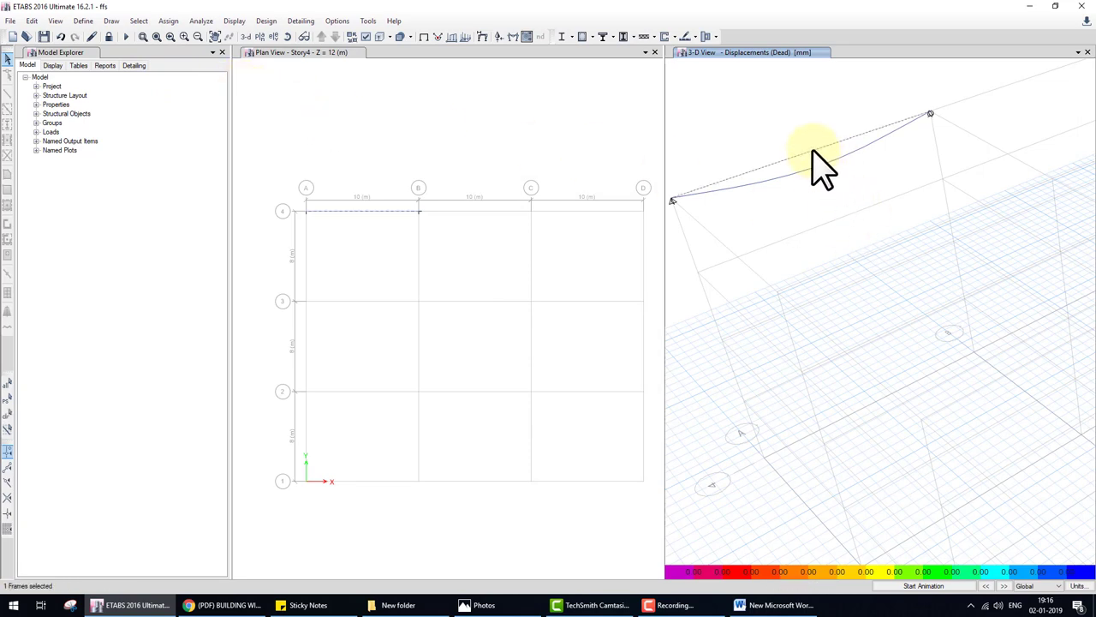
right_click(814, 167)
click(794, 176)
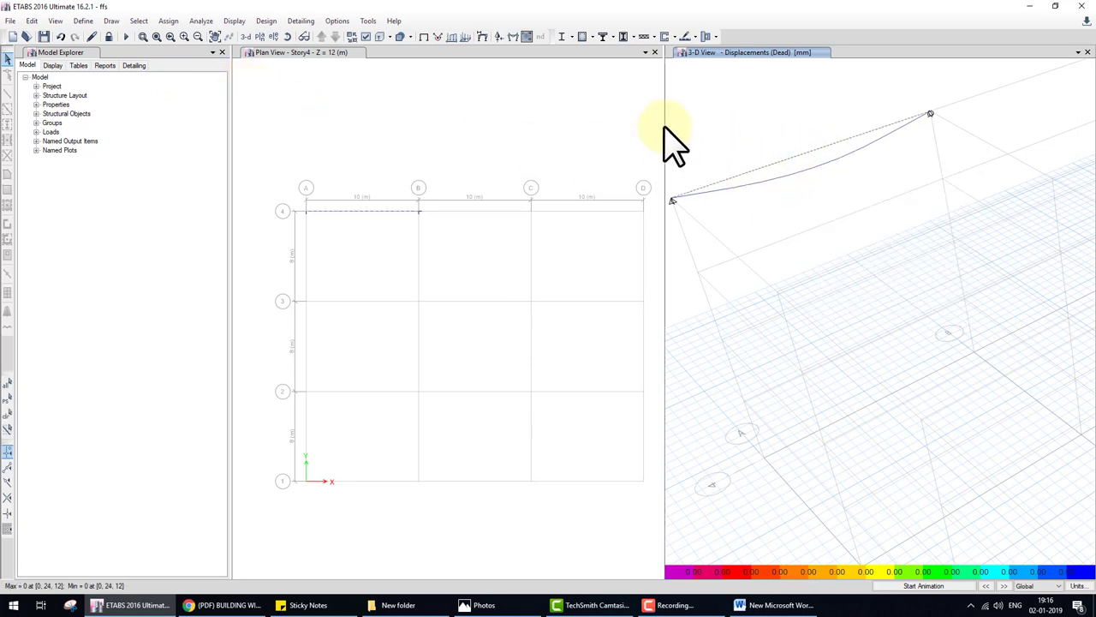
- Show the Dead shear diagram and open beam B1's detailed results (125 kN-m, 62.087 mm deflection)
click(525, 37)
click(490, 445)
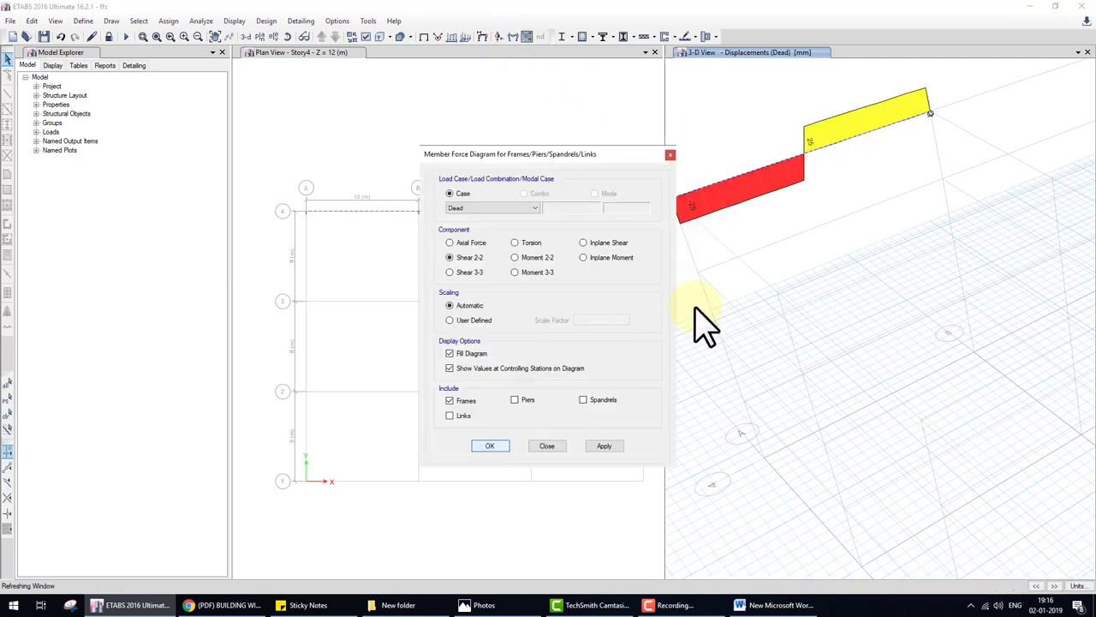
right_click(814, 154)
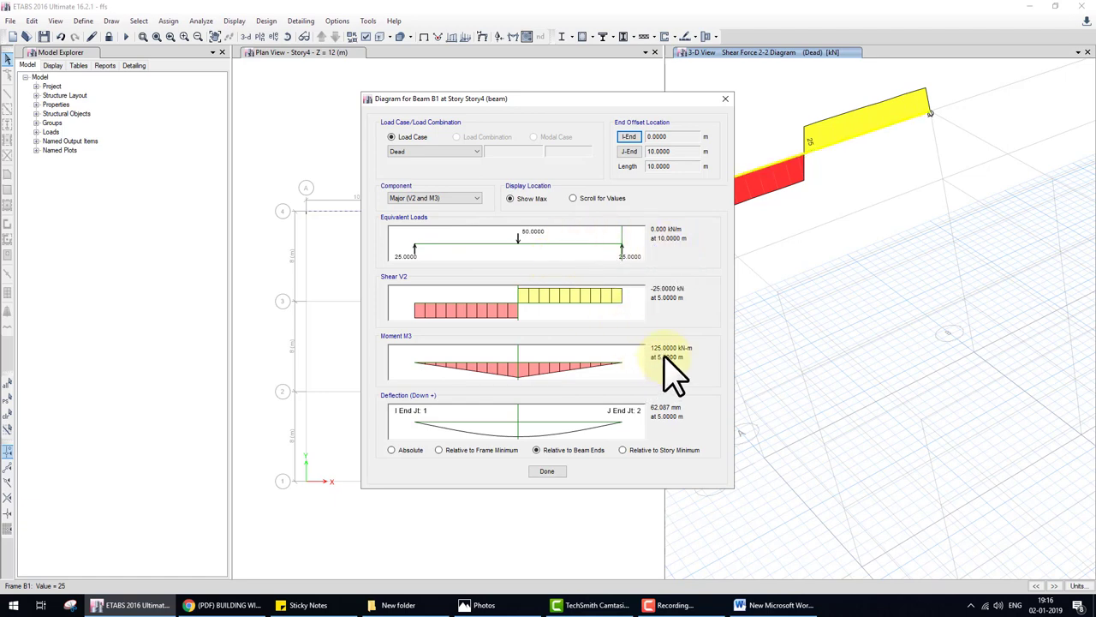
click(775, 605)
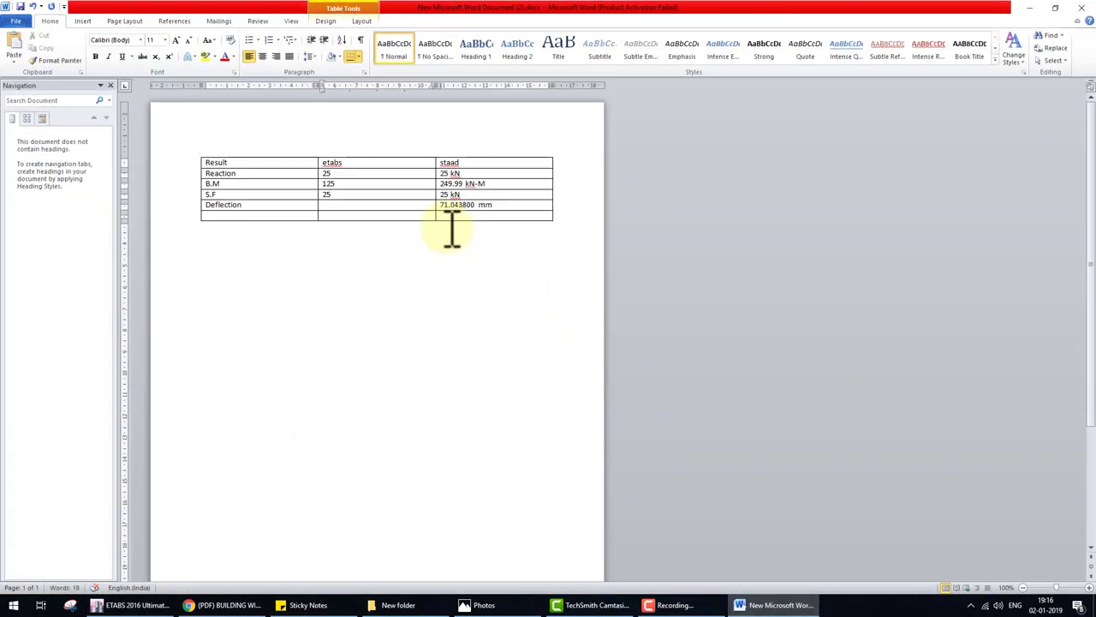
mouse_move(376, 205)
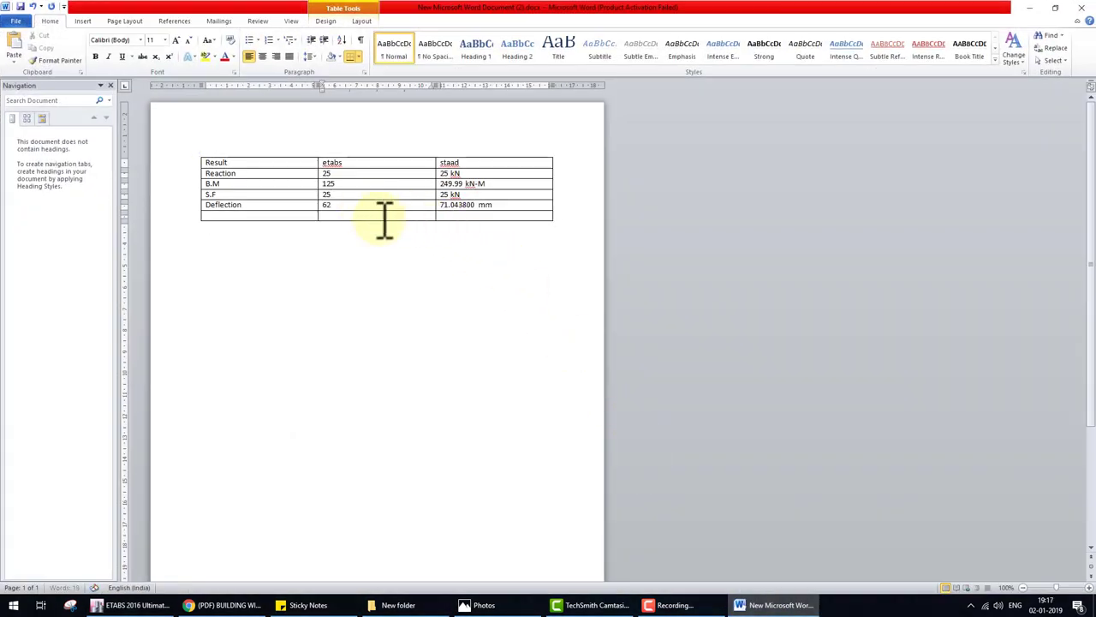
- Change the etabs Deflection cell in the Word table to 62.087, then hide Word
click(778, 604)
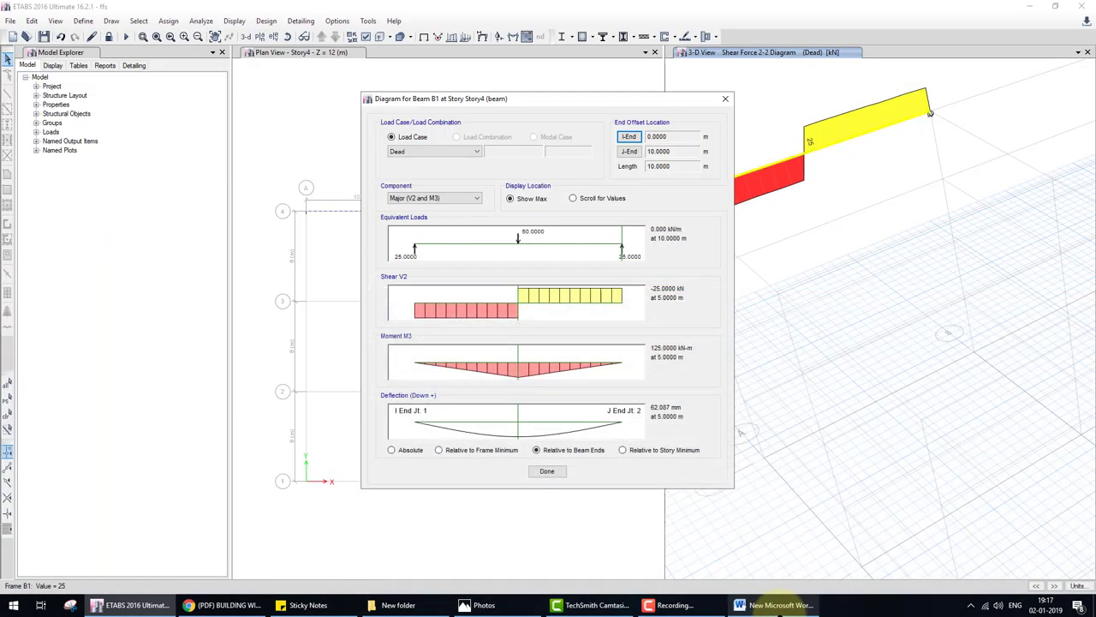
click(778, 605)
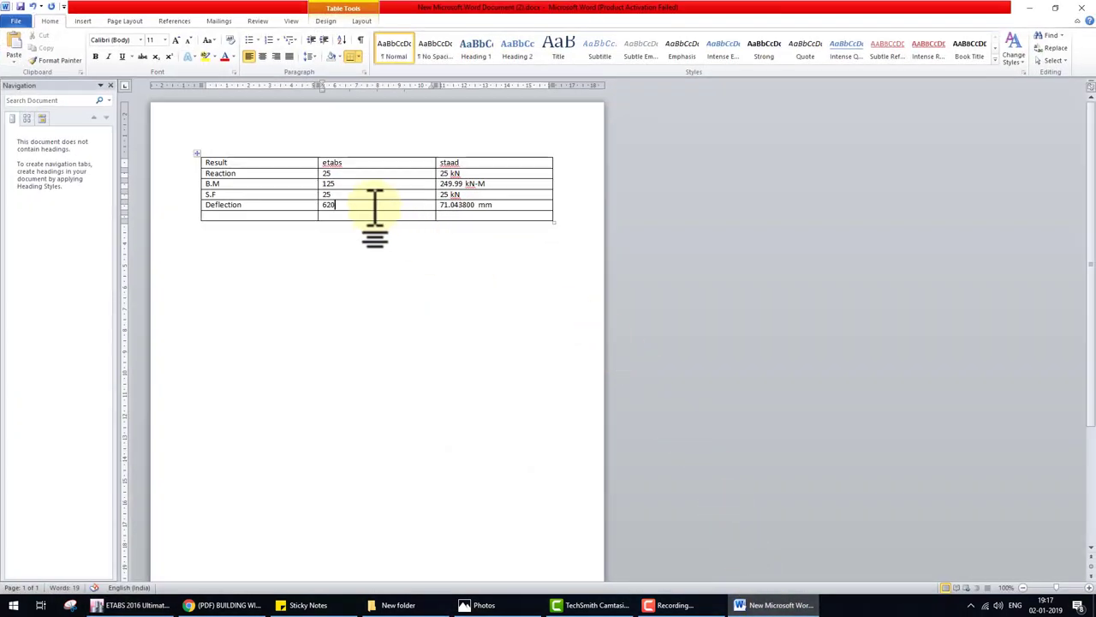
text(87)
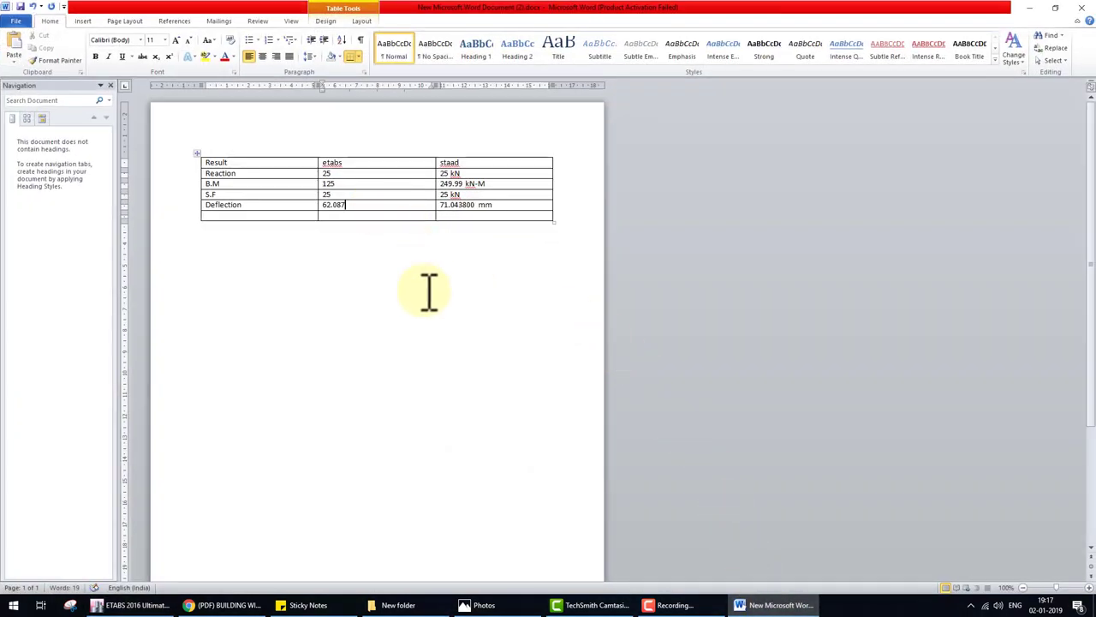
click(429, 292)
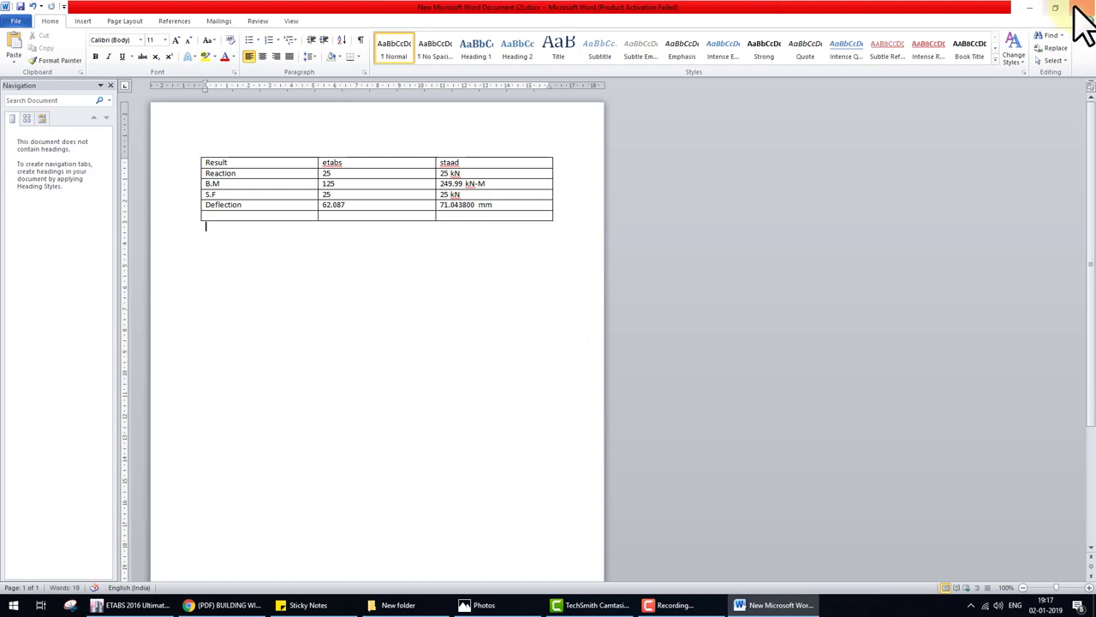
key(super+d)
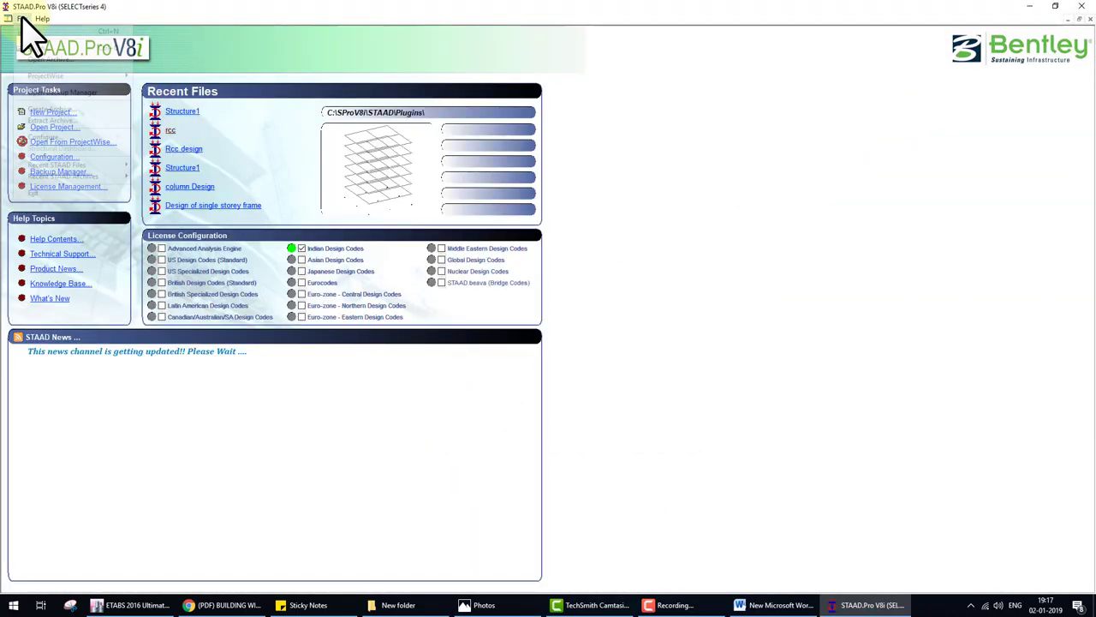
- Set STAAD.Pro's base unit to Metric in the configuration settings
click(22, 18)
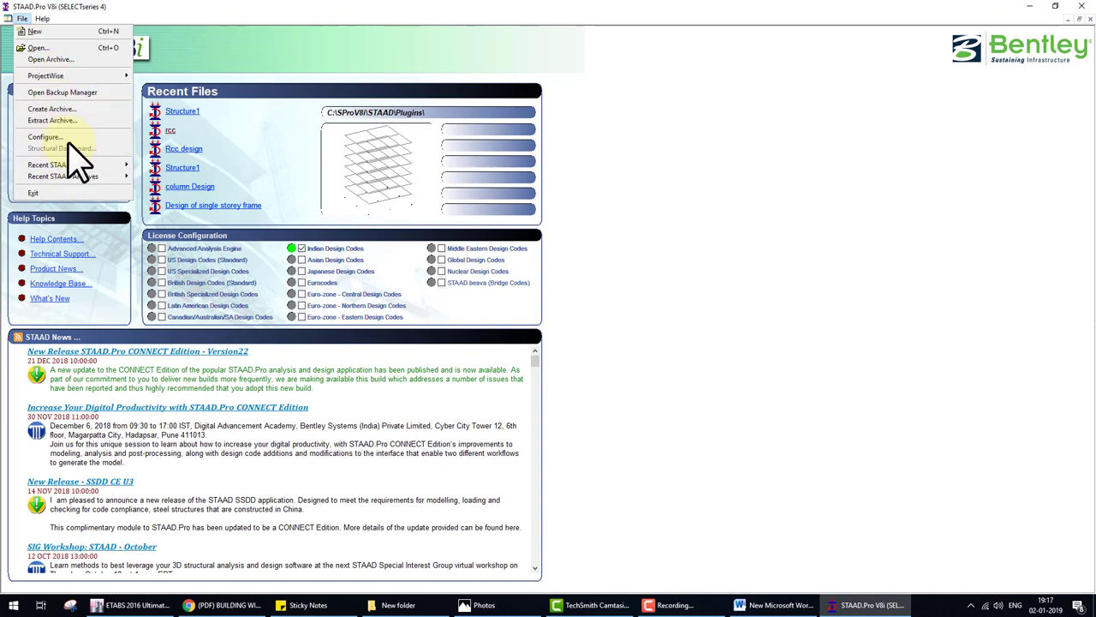
click(50, 137)
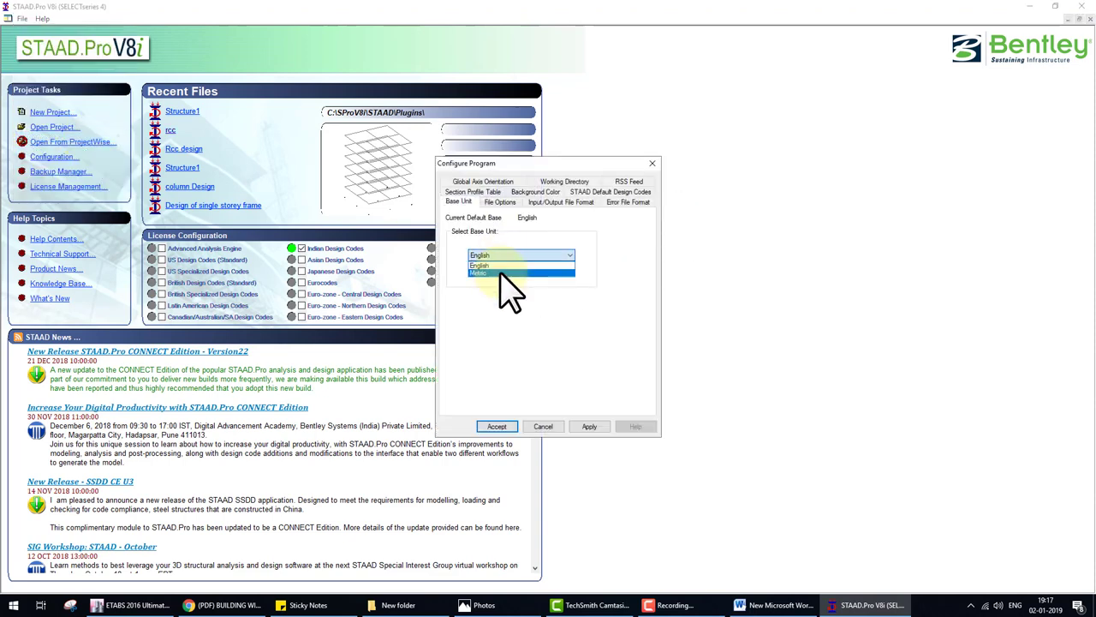
click(502, 272)
click(501, 426)
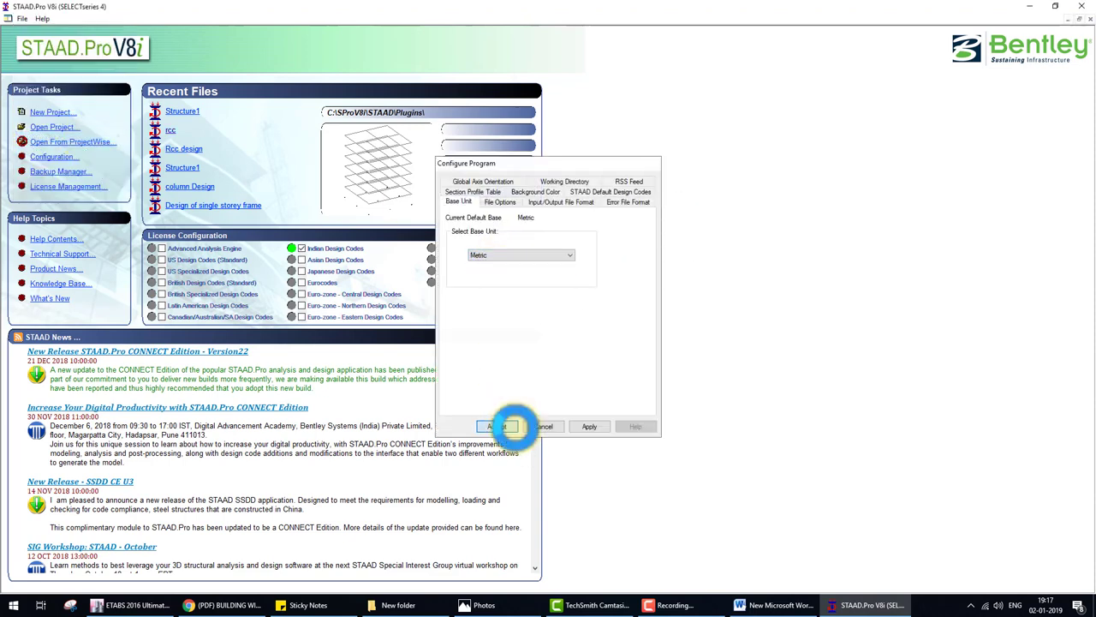
- Open Structure1 and show the beam's local Y deflection, peaking at -71.055 mm
click(175, 111)
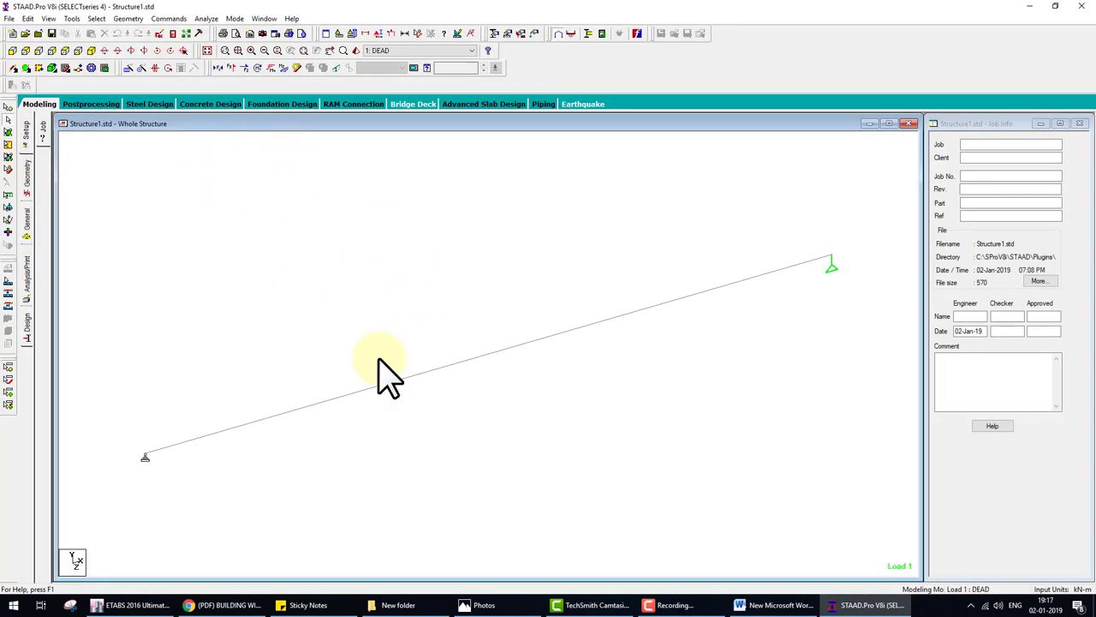
click(335, 68)
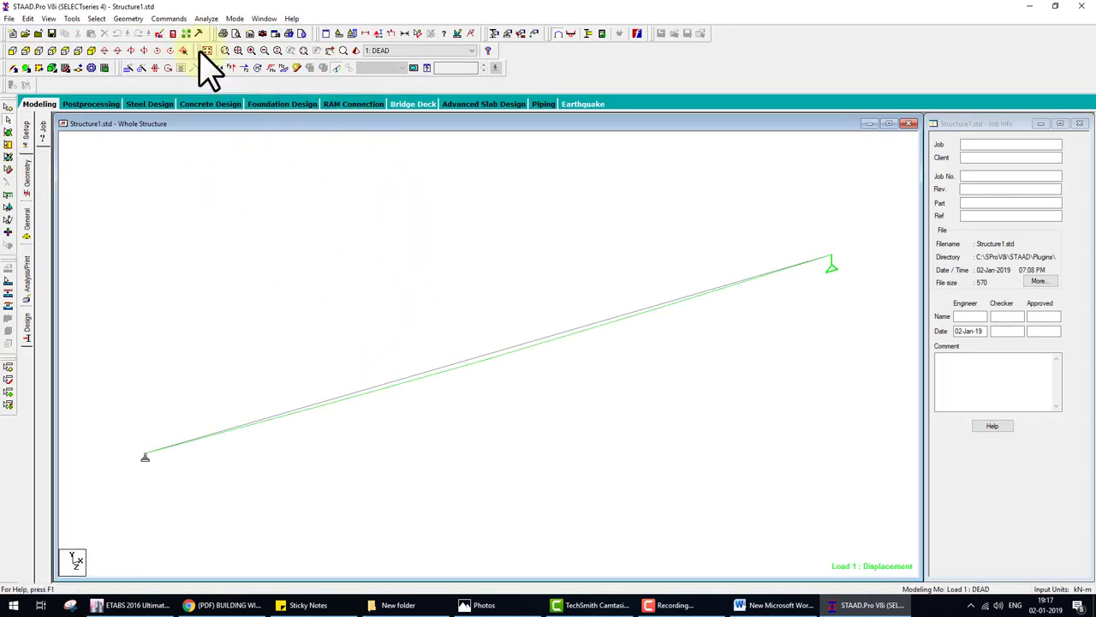
double_click(425, 376)
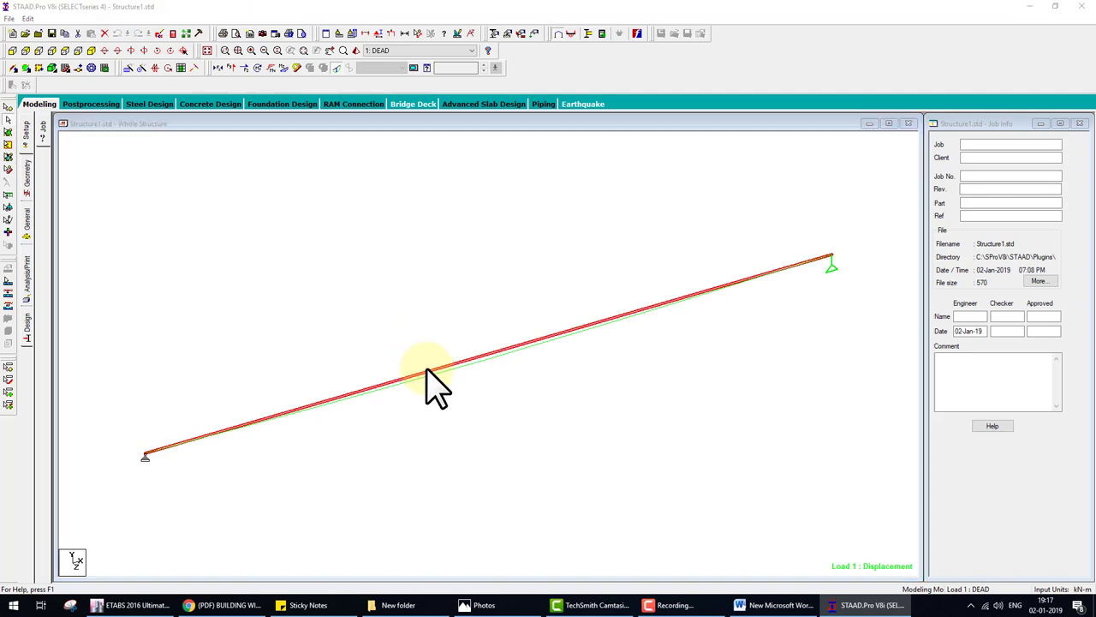
click(526, 188)
click(566, 188)
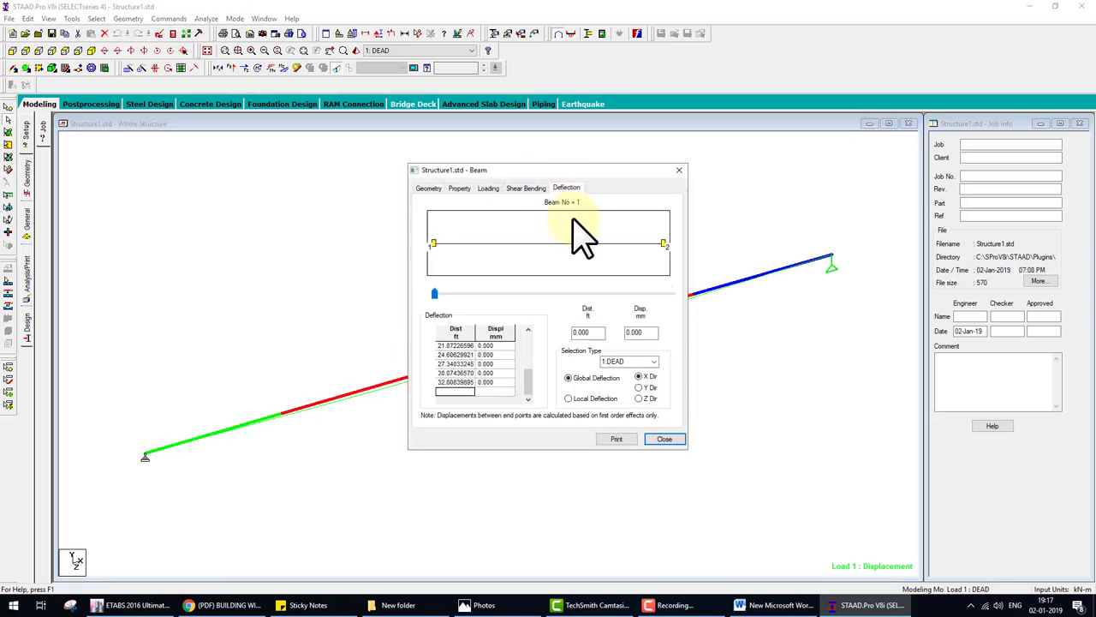
click(596, 398)
click(639, 387)
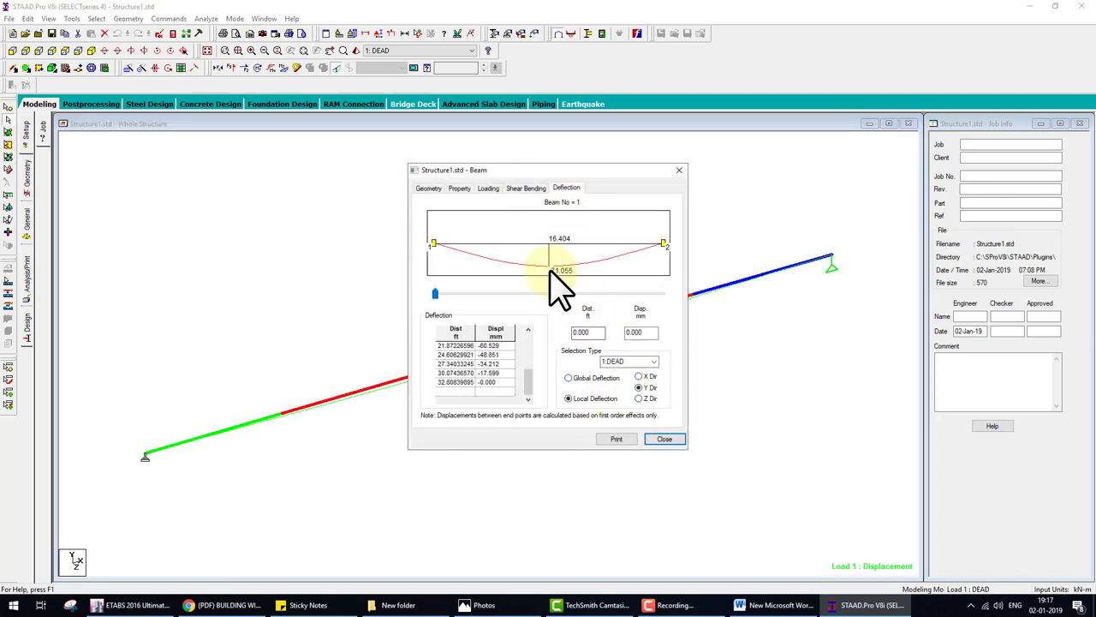
click(775, 605)
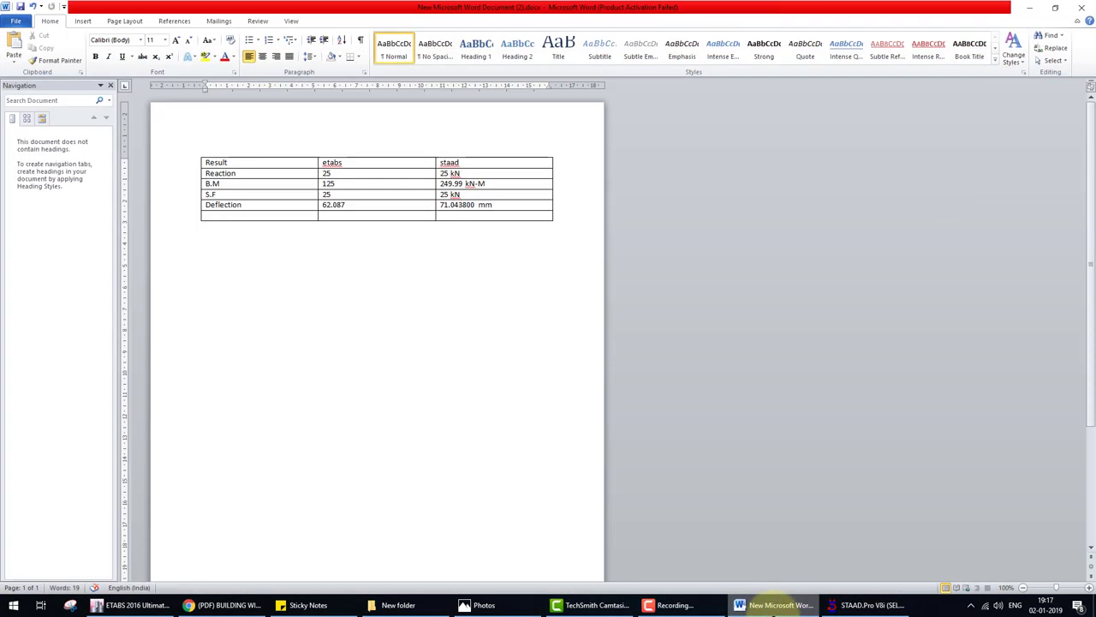
click(775, 605)
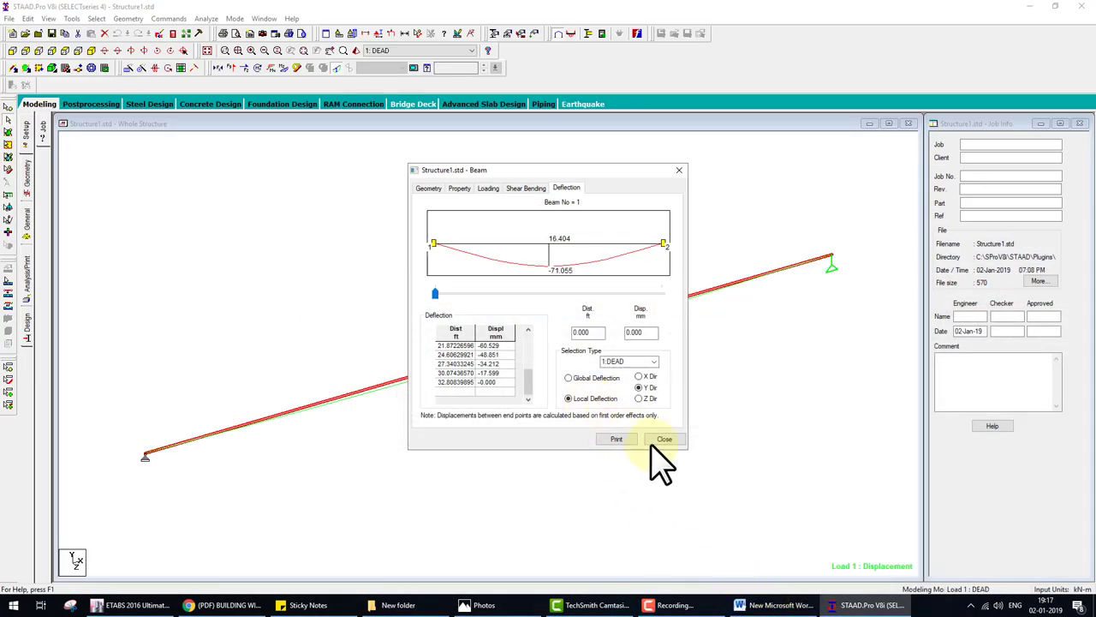
- Inspect the 1 : DEAD load case's CON GY -50 point load and view the beam from the front
click(665, 438)
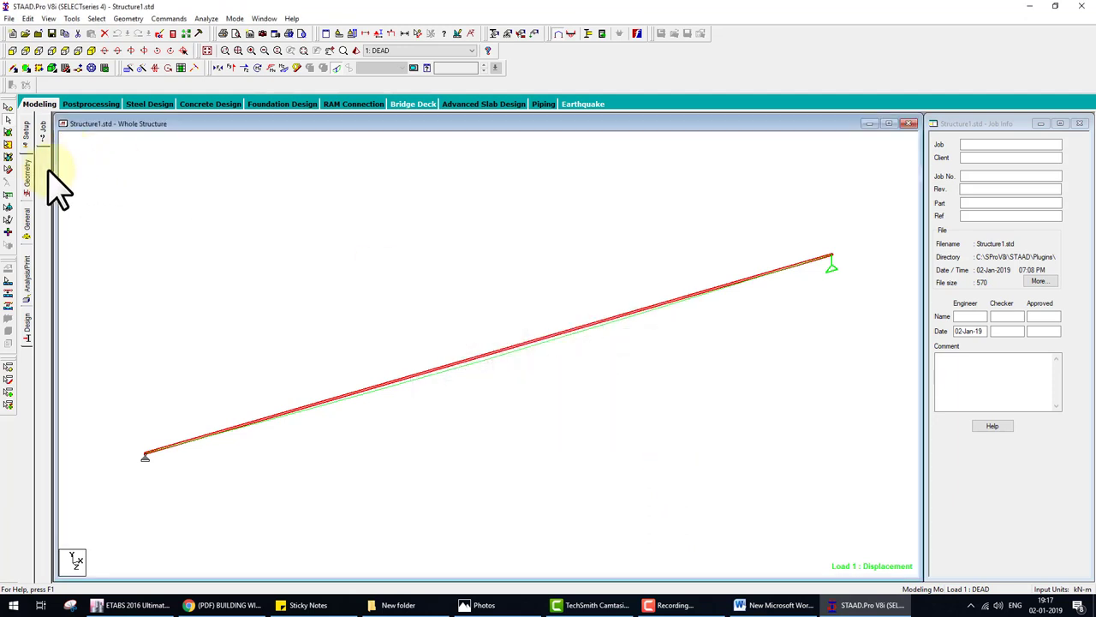
click(24, 225)
click(45, 273)
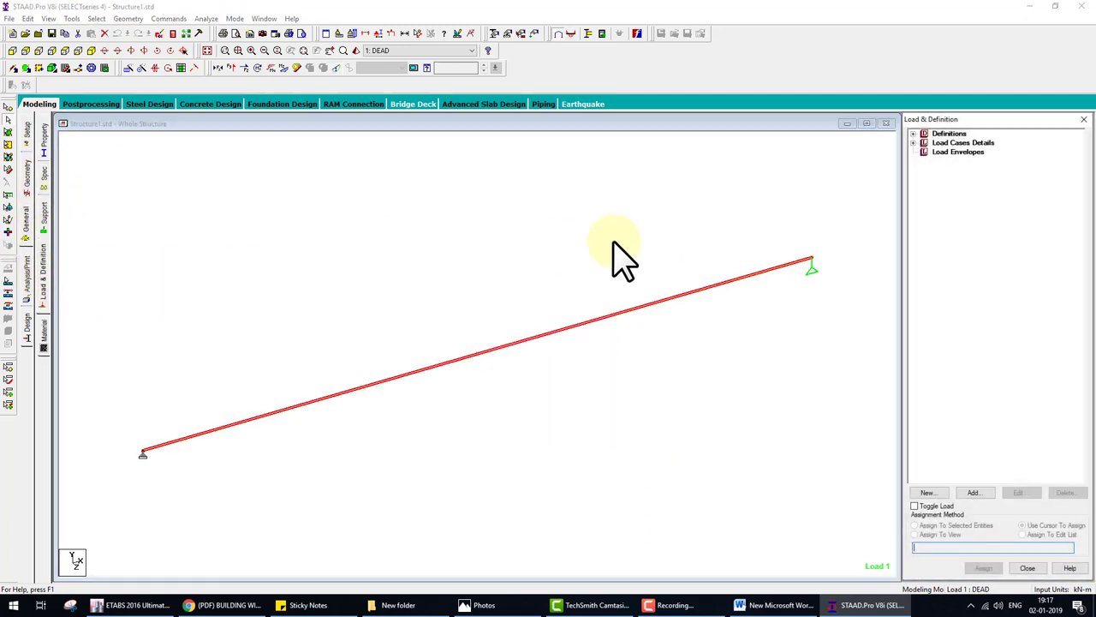
click(925, 142)
click(925, 151)
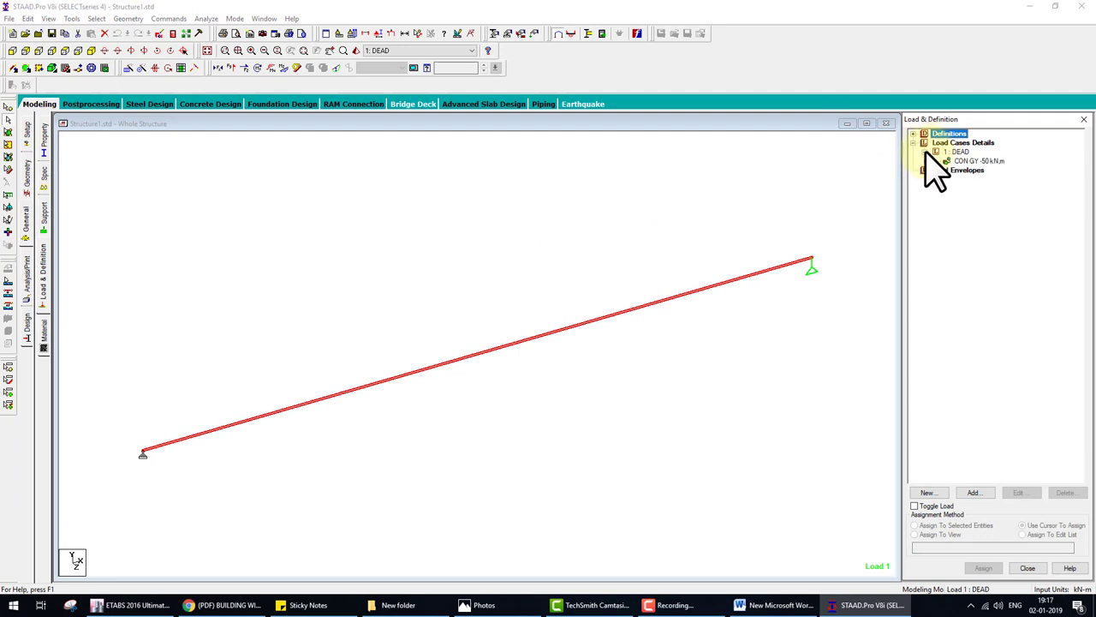
click(978, 161)
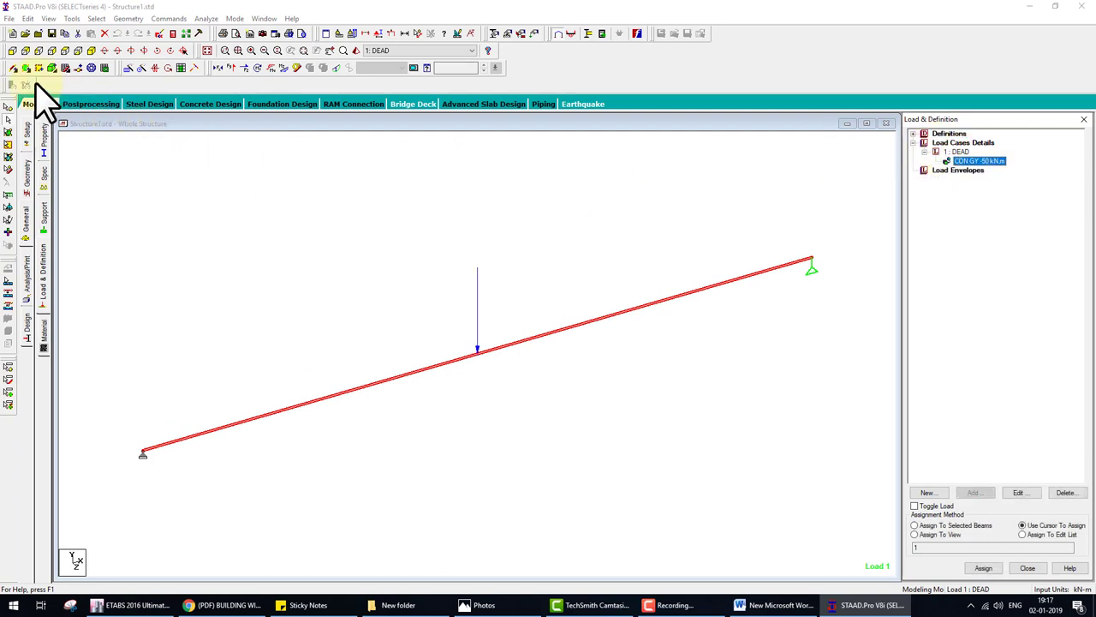
click(13, 68)
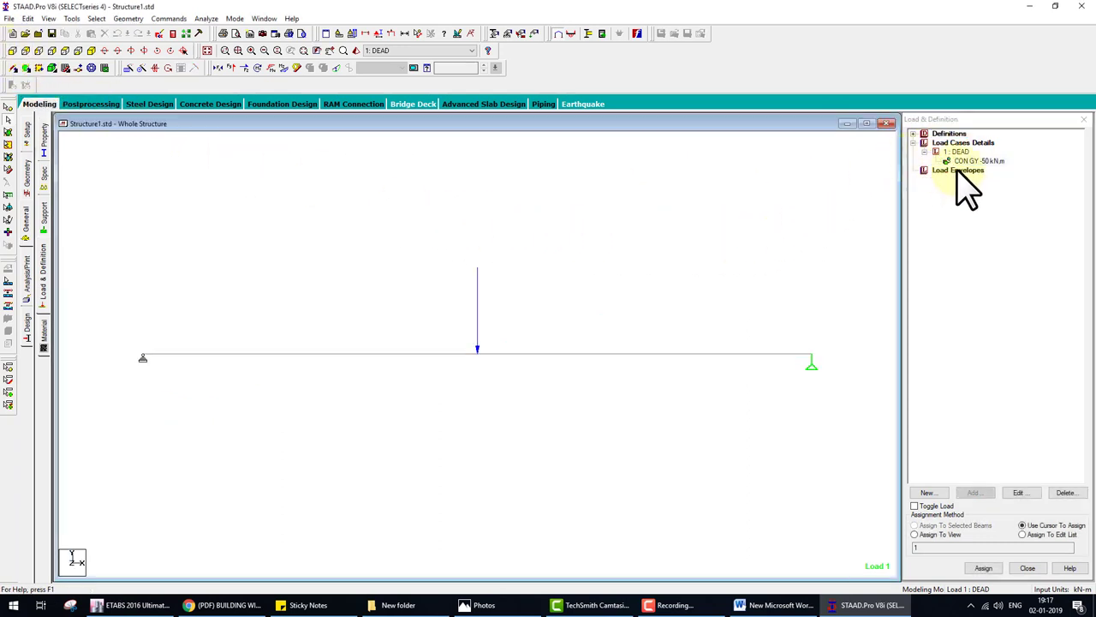
- Measure the distance between the left and right support nodes
click(417, 34)
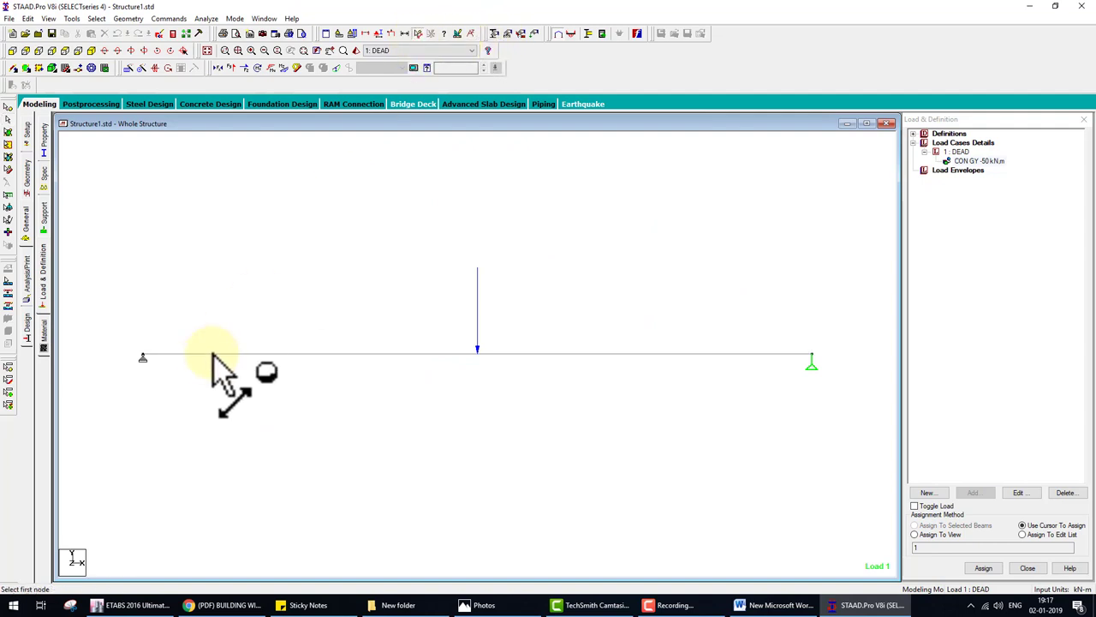
click(143, 358)
click(809, 358)
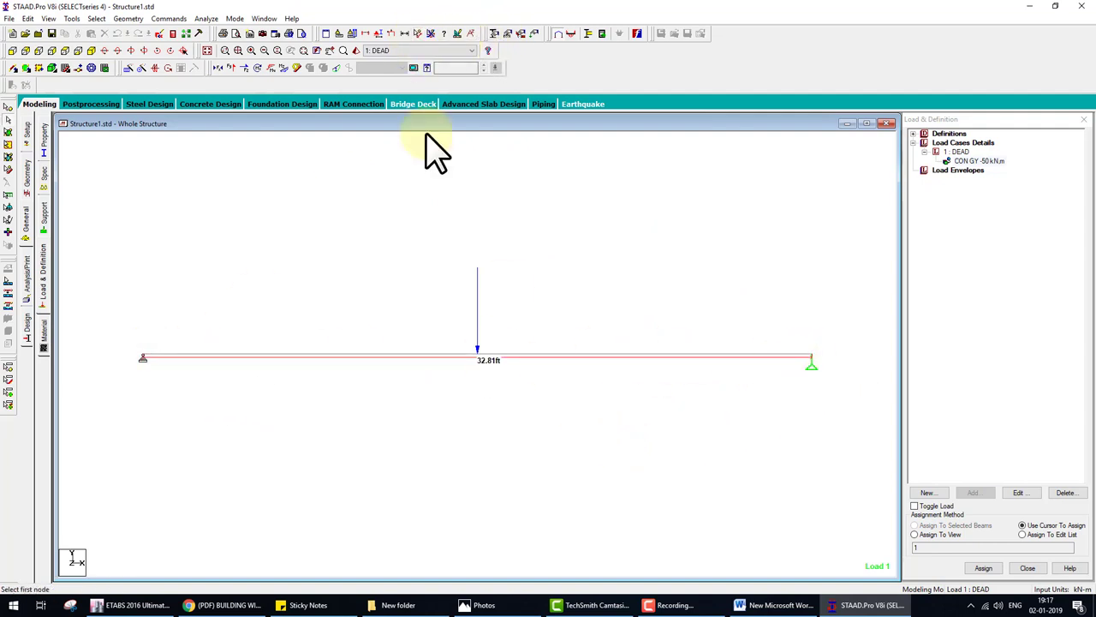
- Switch input units to metres and kilonewtons and re-measure the span as 10.00 m
click(341, 33)
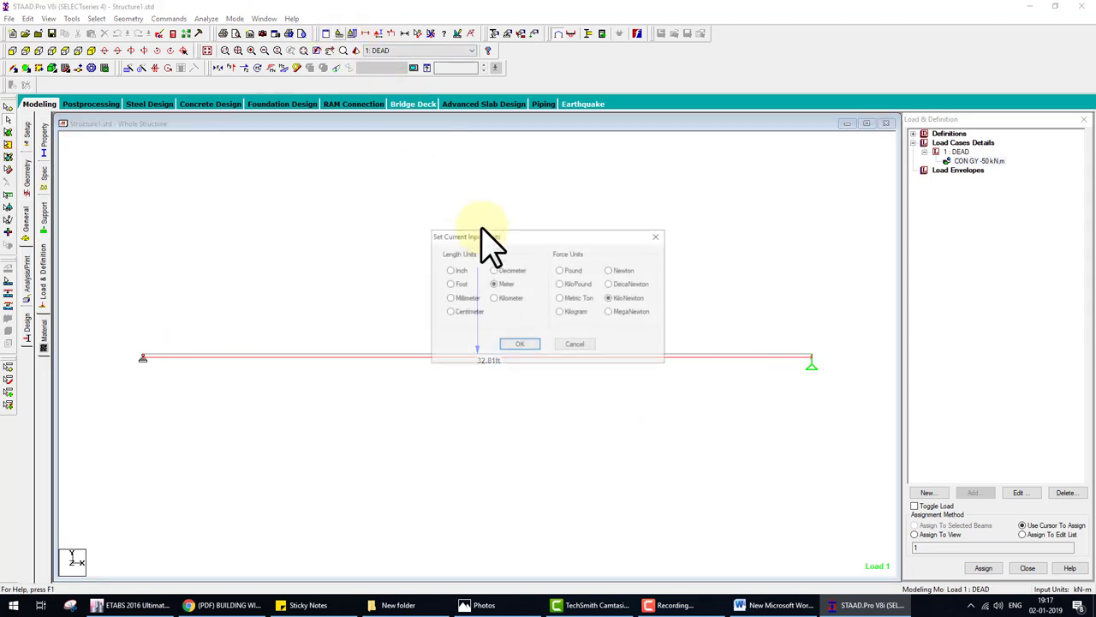
click(521, 344)
click(580, 326)
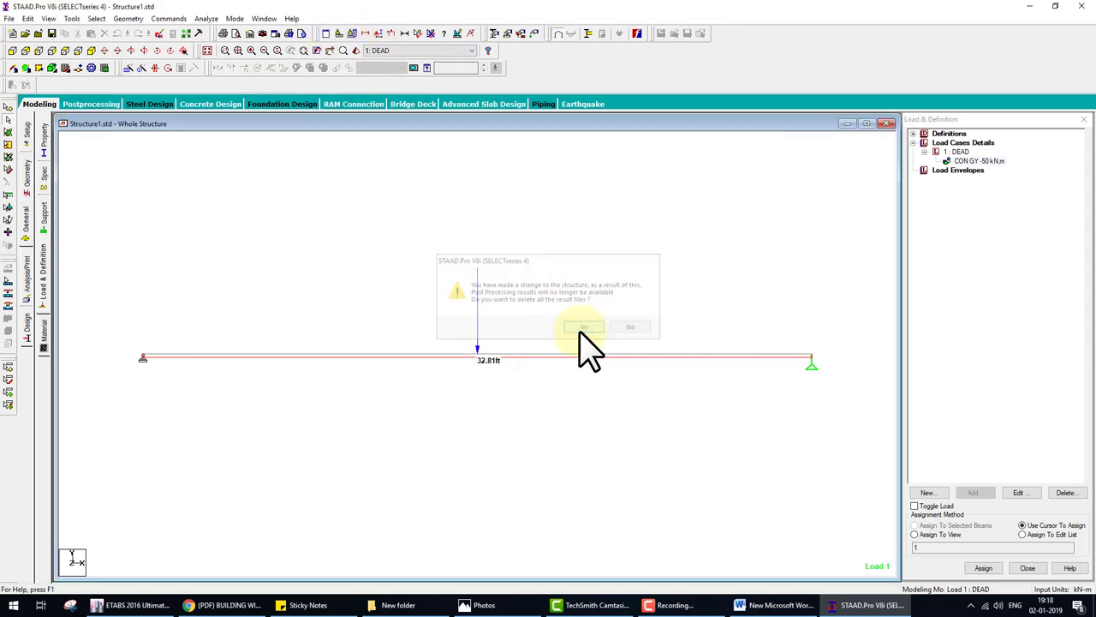
click(420, 32)
click(142, 357)
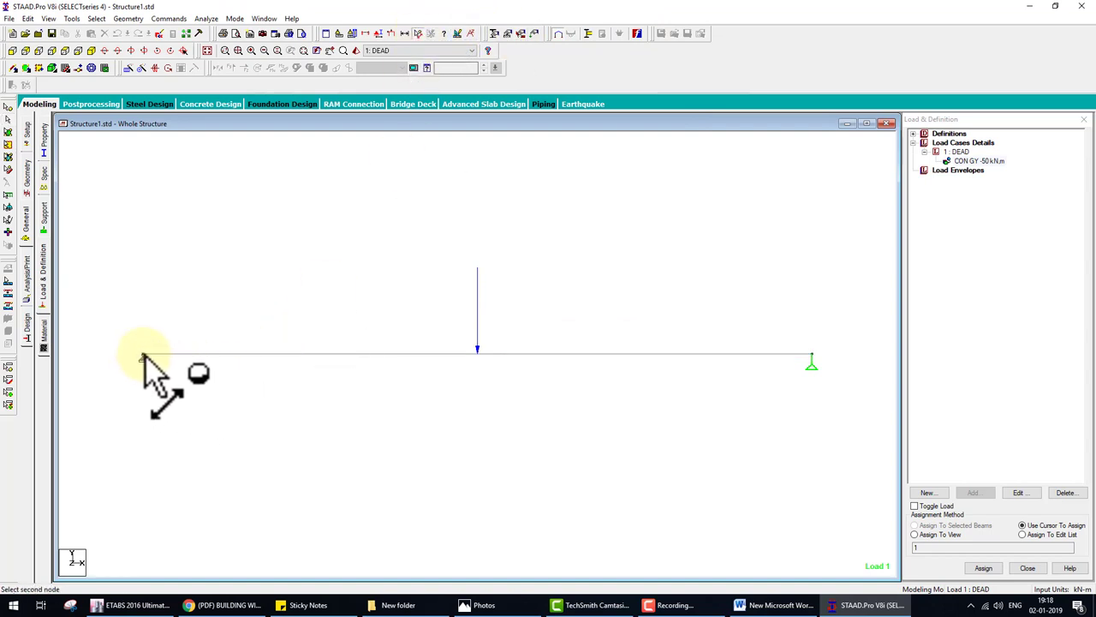
click(809, 356)
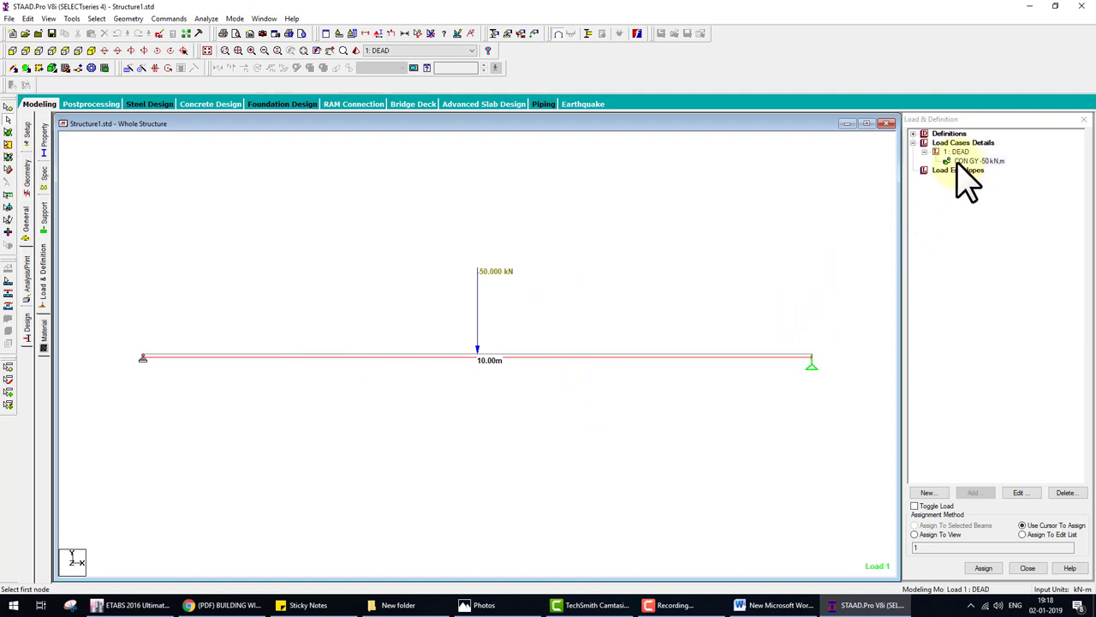
- Read beam B1's 62.087 mm midspan deflection in ETABS
click(142, 604)
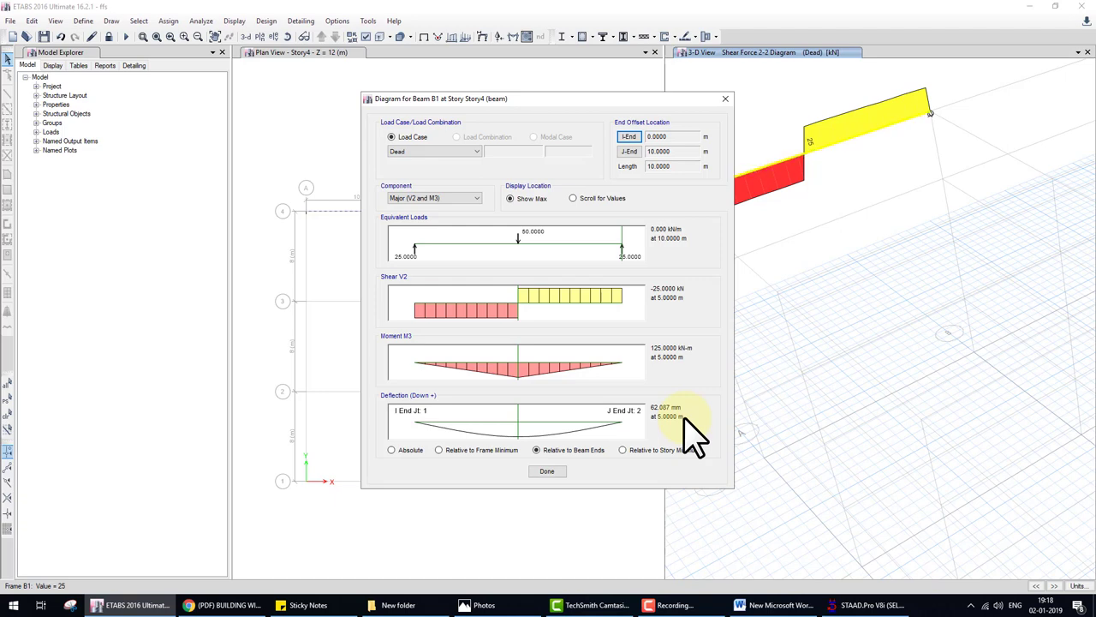
click(524, 242)
- Rerun the STAAD.Pro analysis, saving the model first
click(865, 605)
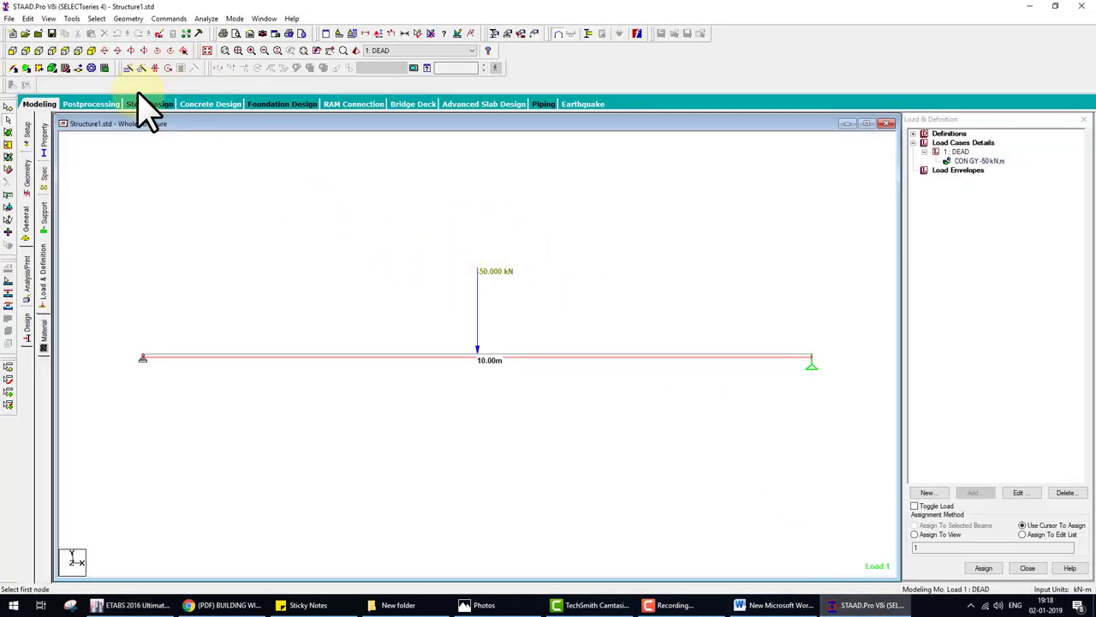
double_click(356, 358)
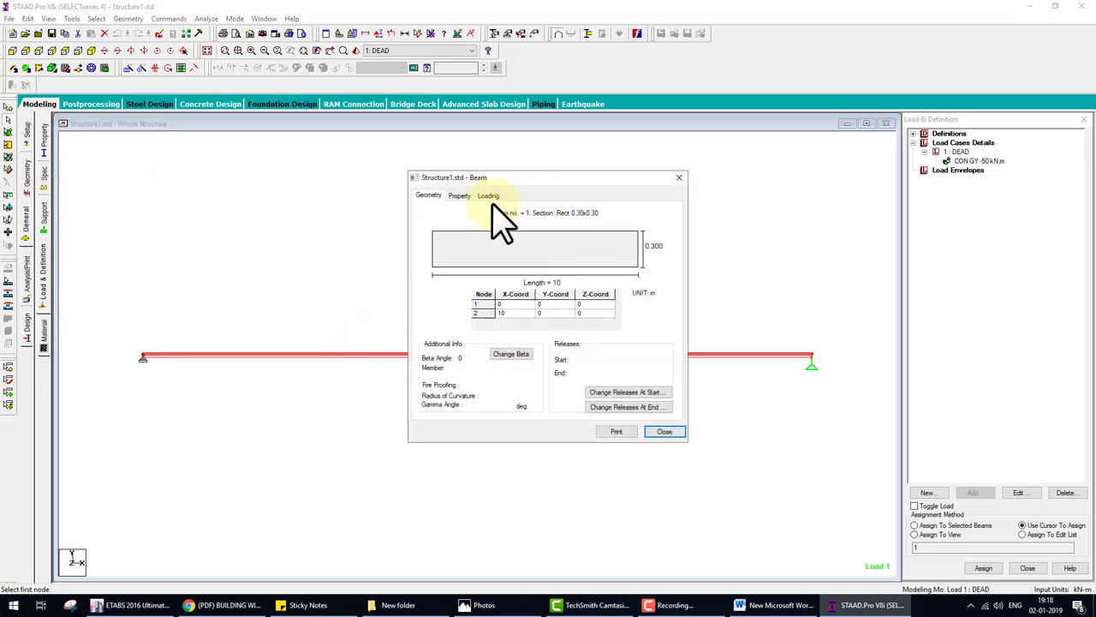
click(675, 181)
click(207, 18)
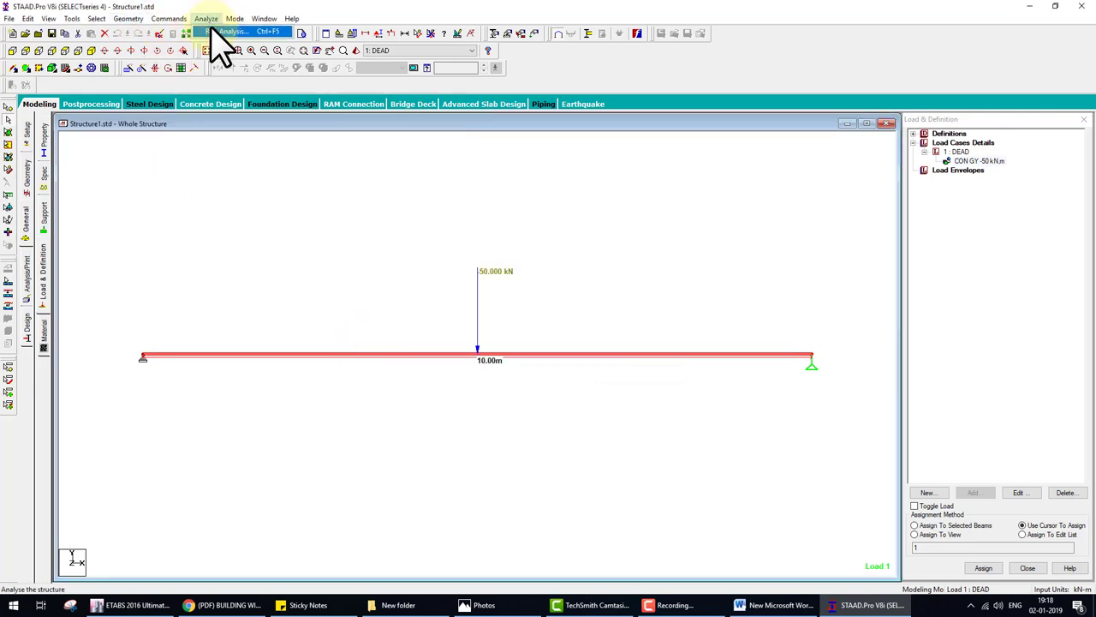
click(218, 31)
click(461, 317)
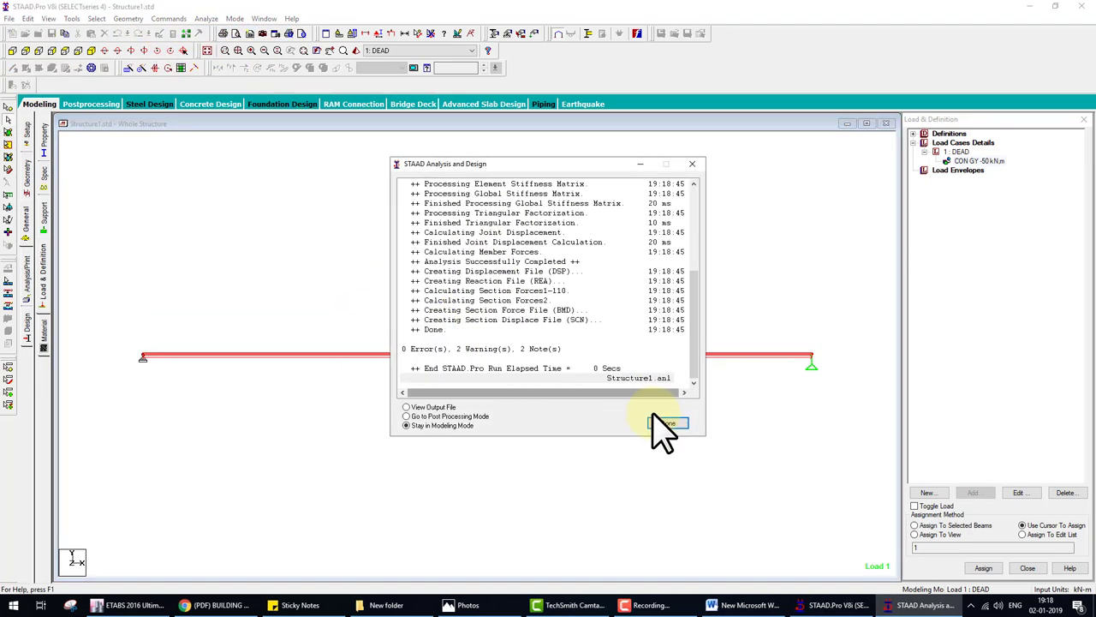
click(661, 422)
- Show the beam's Shear Bending results with the -125 kNm midspan moment
double_click(454, 355)
click(527, 190)
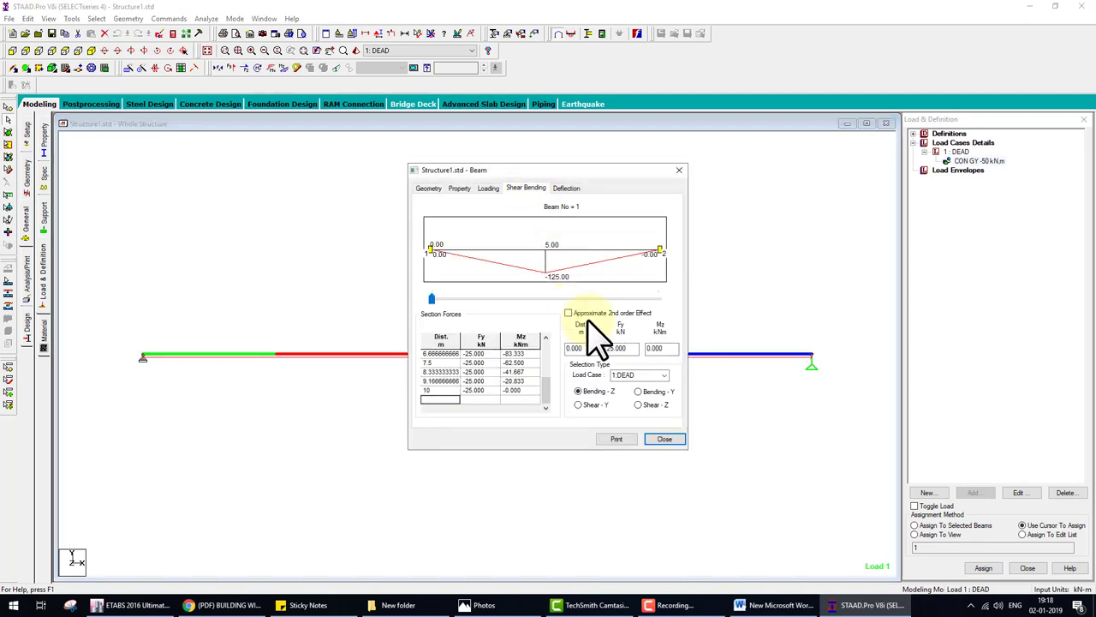
click(549, 286)
click(775, 604)
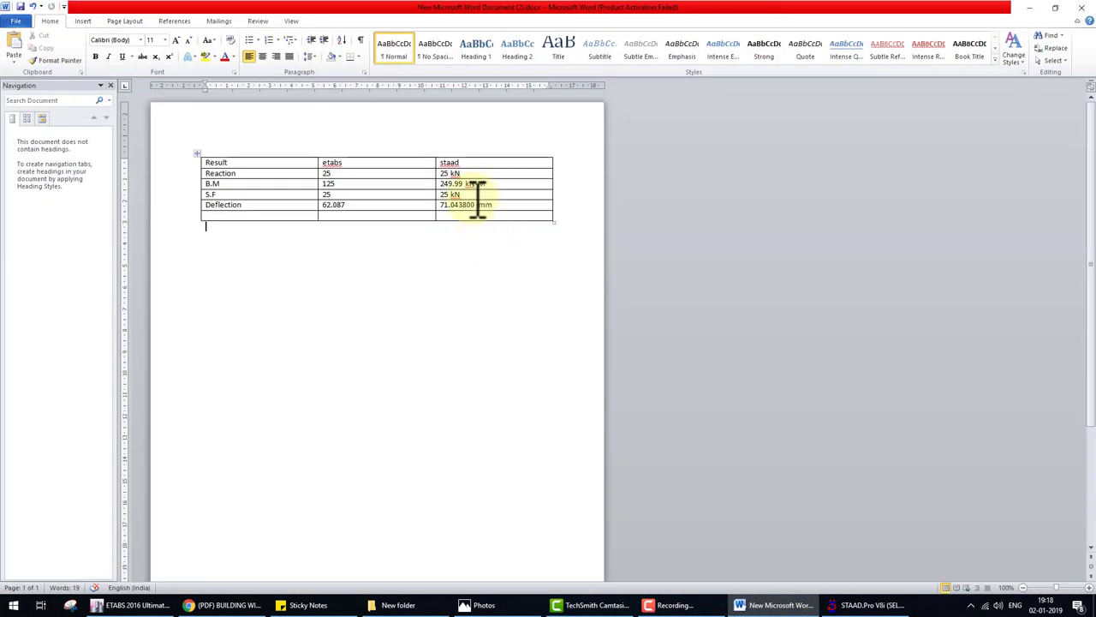
- Replace the staad B.M value 249.99 with 125 kN-M in the Word table
mouse_move(448, 181)
mouse_down()
mouse_move(472, 204)
mouse_move(434, 187)
mouse_up()
click(439, 181)
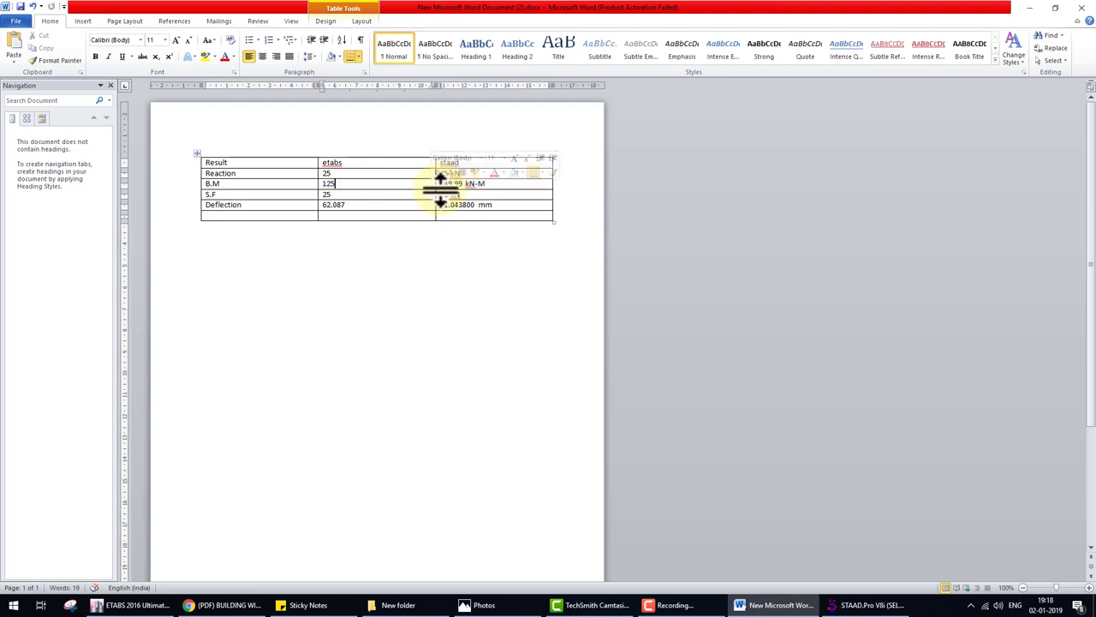
double_click(443, 183)
text(125)
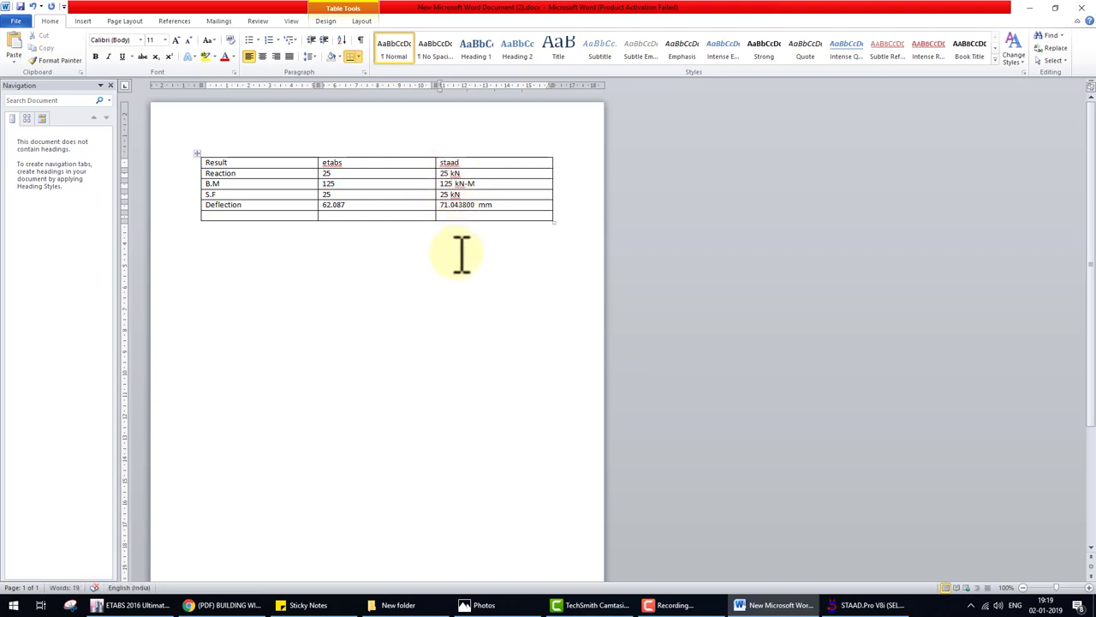
click(869, 605)
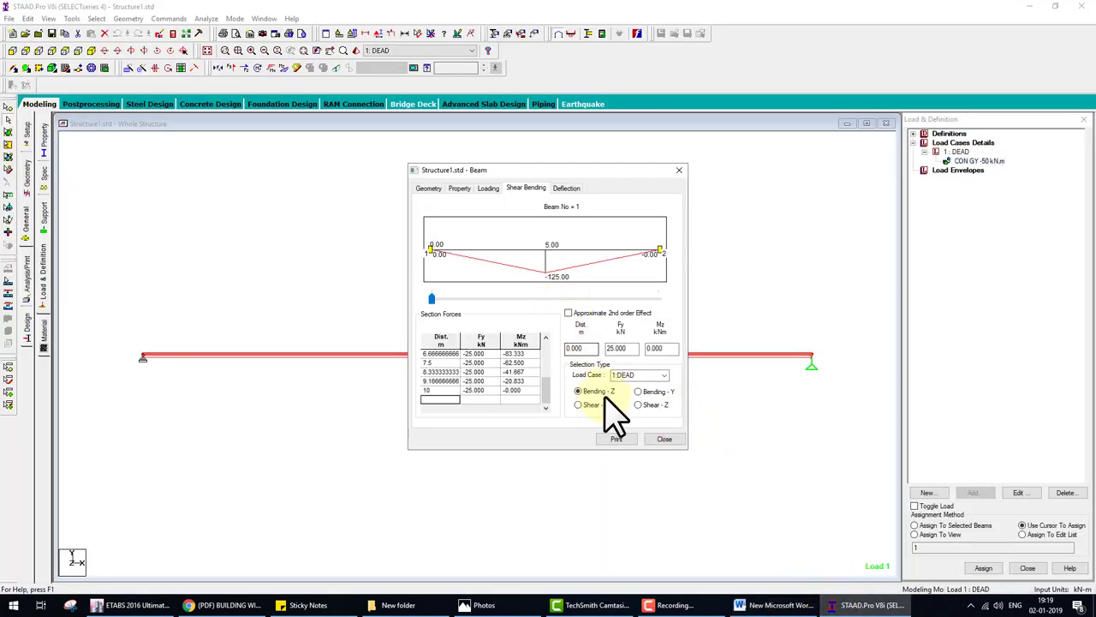
- Show the beam's Y-direction deflection in the Beam dialog, then close it
click(579, 404)
click(566, 189)
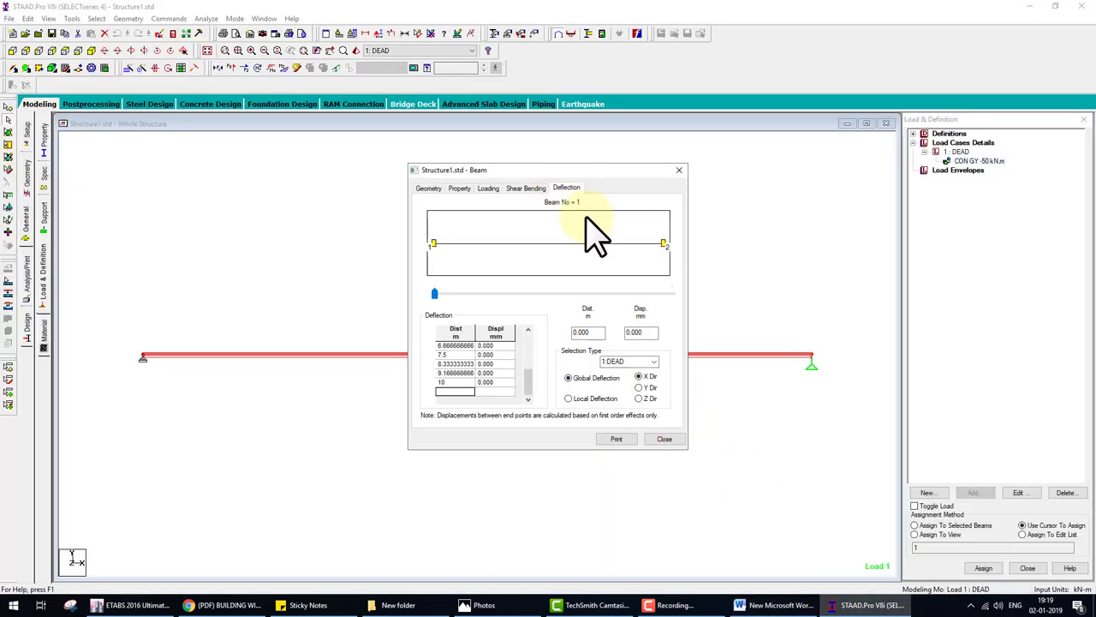
click(639, 388)
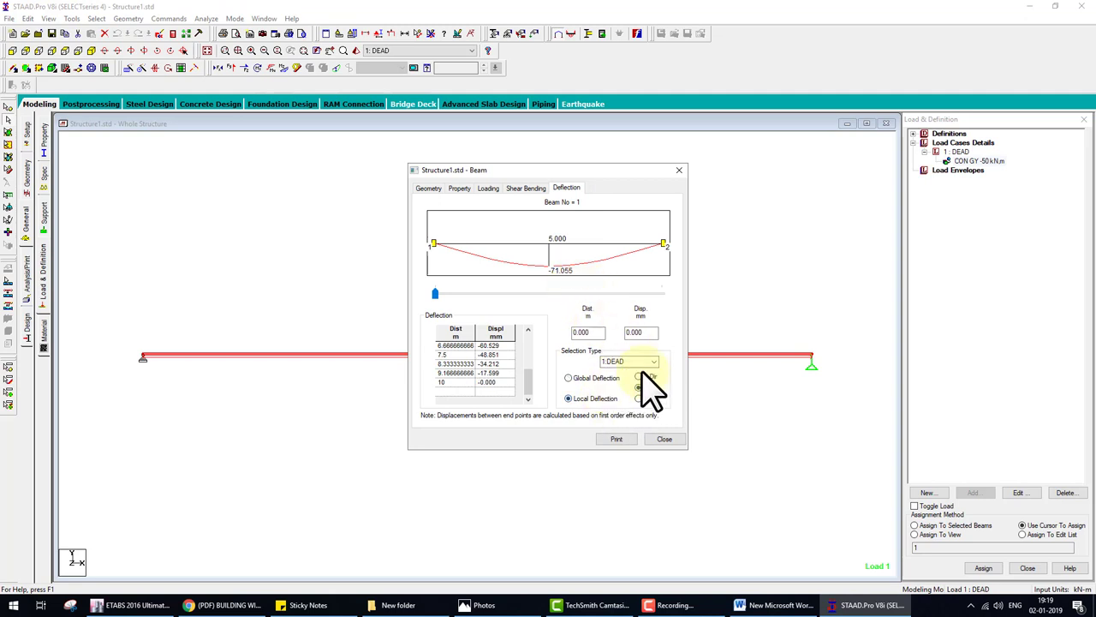
click(665, 438)
- Display postprocessing displacement results showing -71.055 mm midspan
click(85, 103)
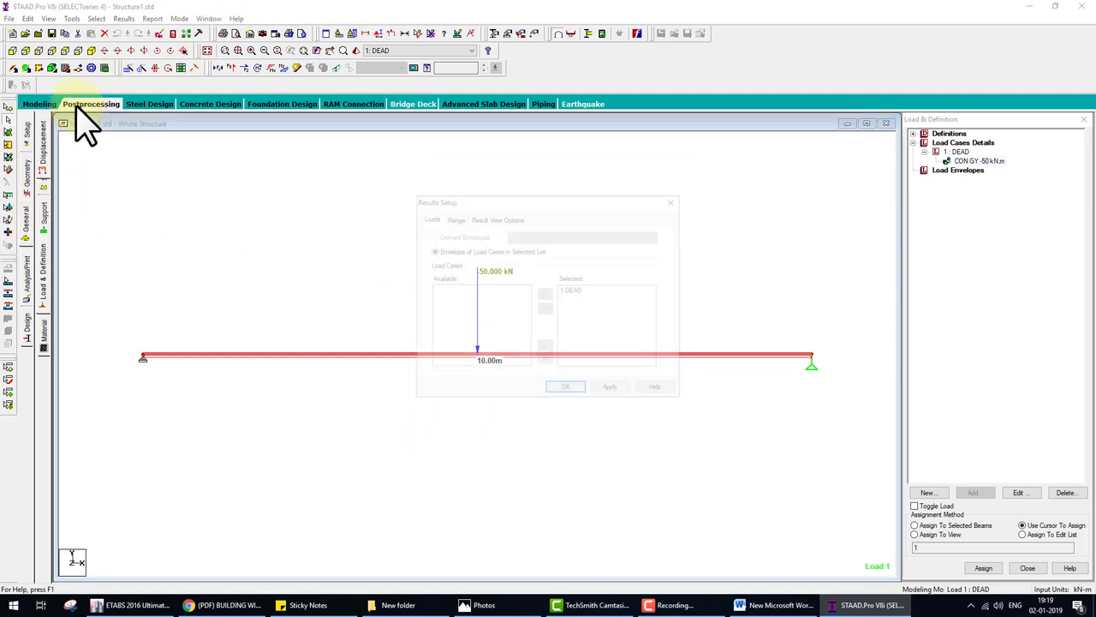
click(561, 390)
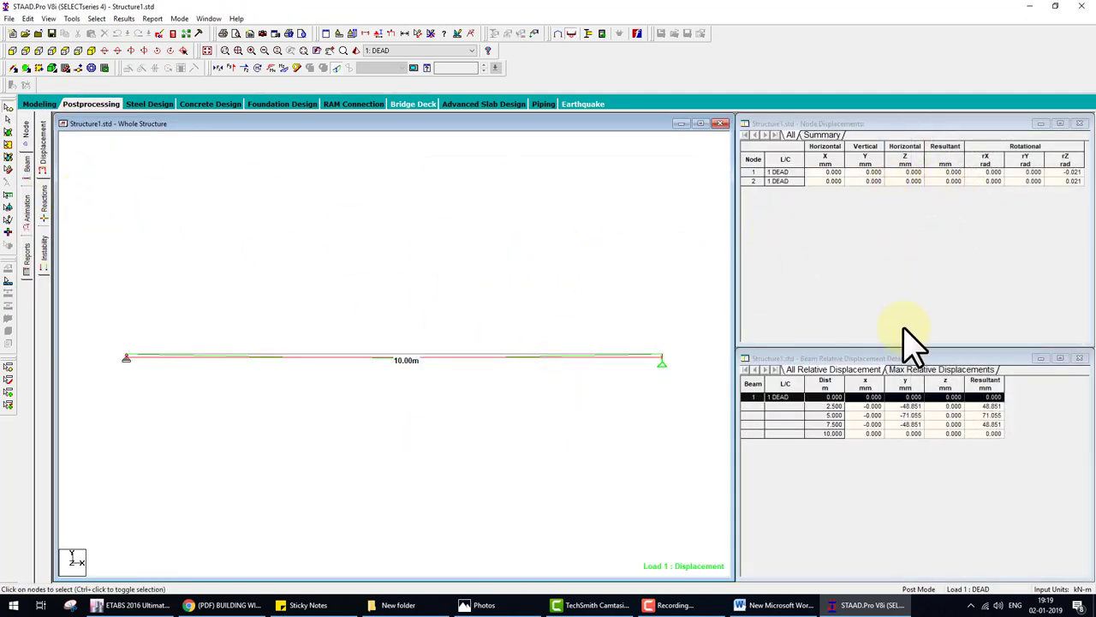
click(912, 433)
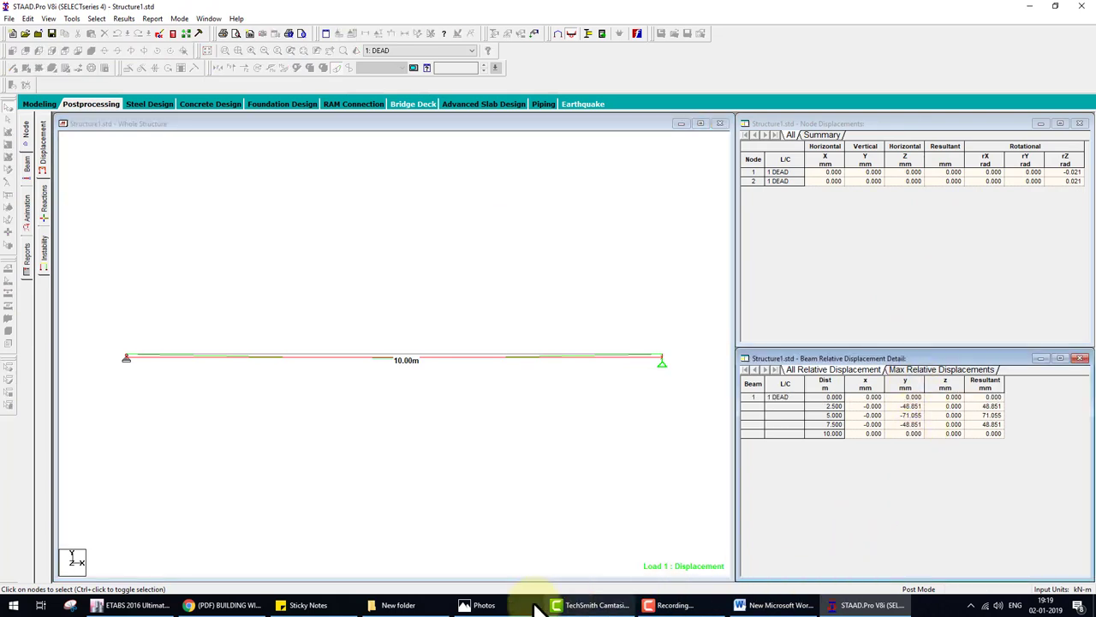
click(133, 605)
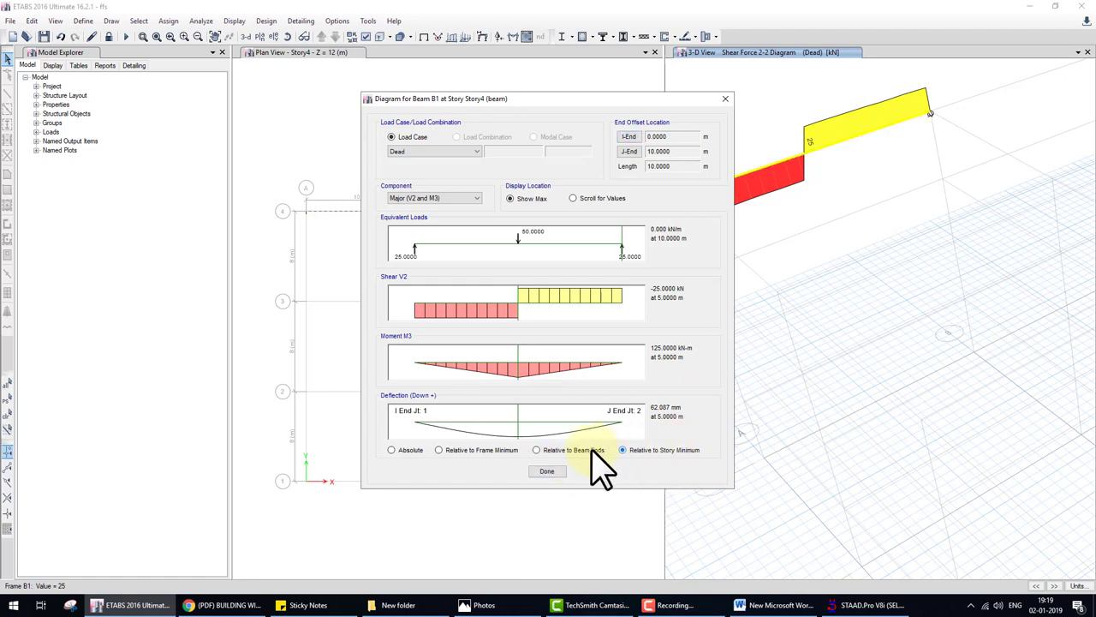
- Recheck beam B1's 62.087 mm deflection relative to the beam ends, then close the diagram
click(561, 451)
click(408, 450)
click(532, 469)
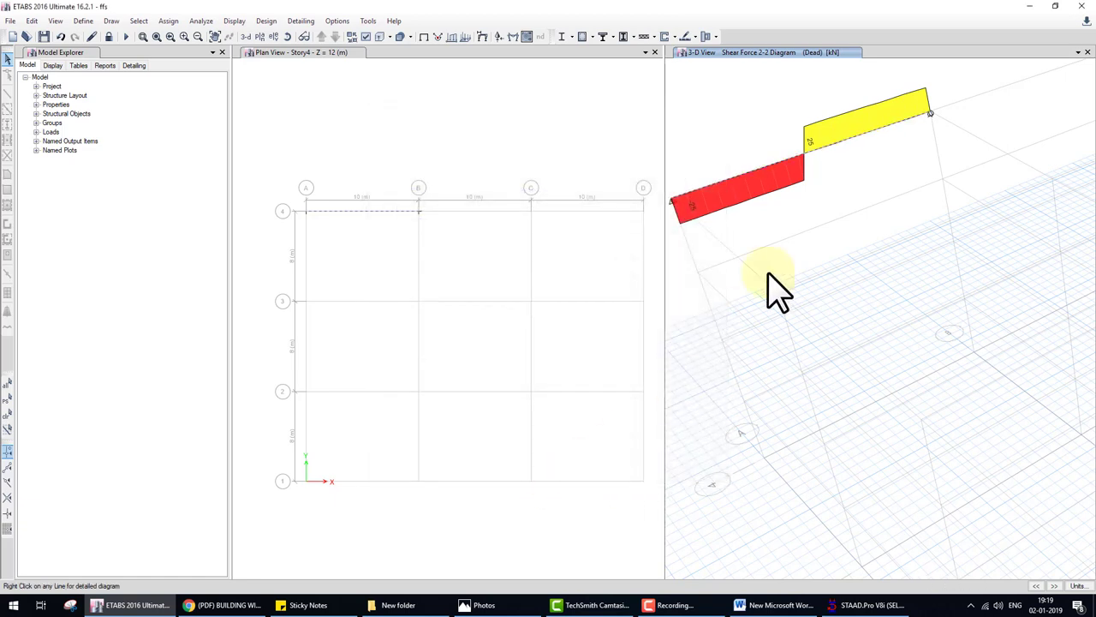
right_click(762, 171)
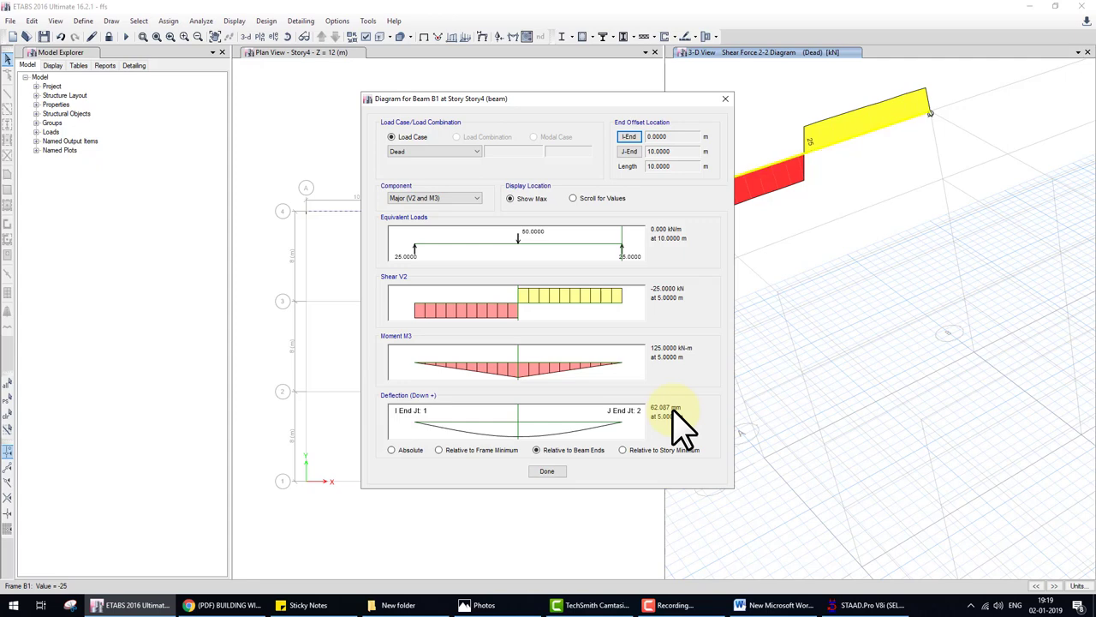
click(547, 472)
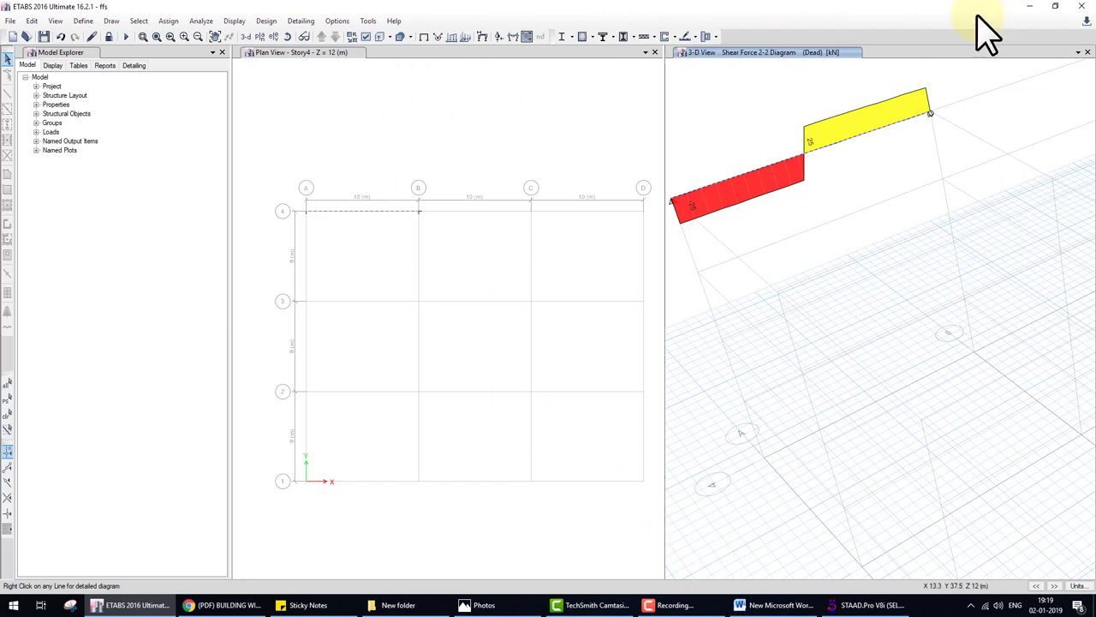
- Minimise ETABS to show STAAD.Pro's -71.055 mm midspan displacement table
click(1030, 6)
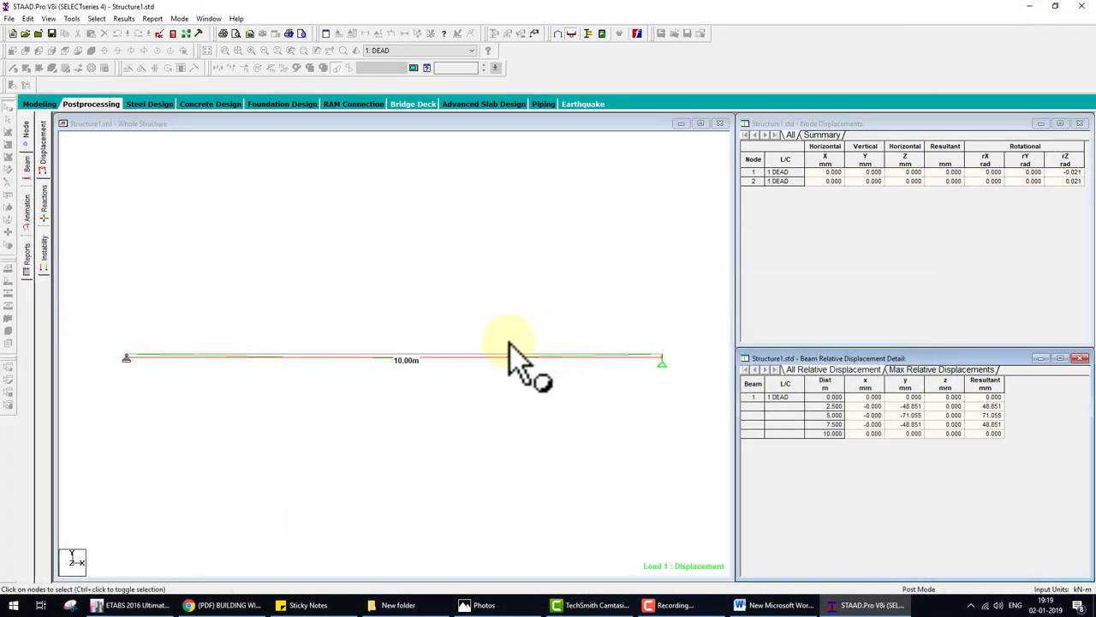